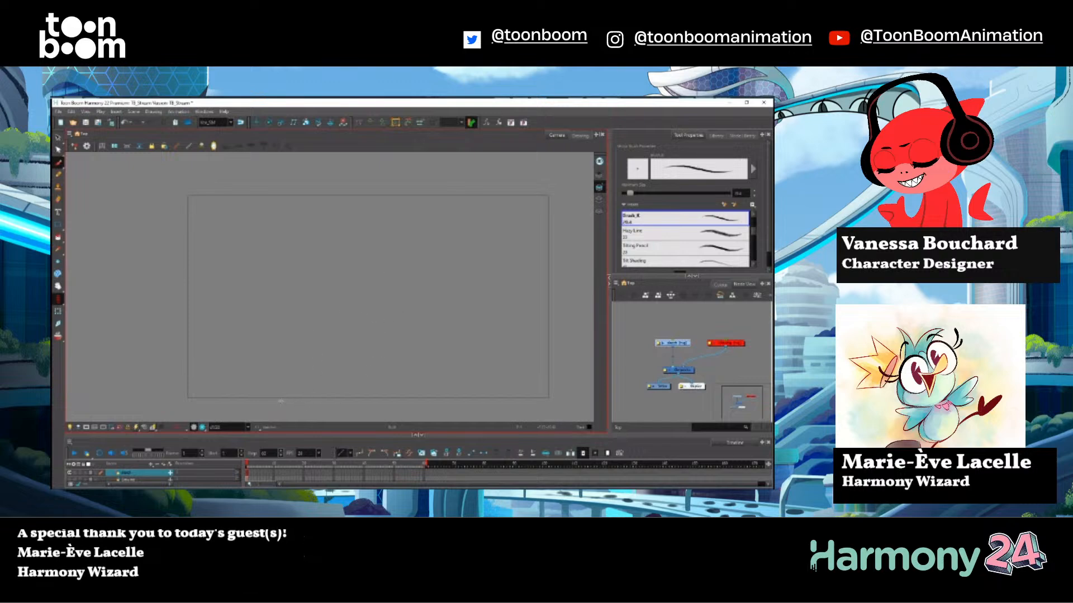
# Sketch a raised cartoon hand with forearm and small motion marks, then clear the whole drawing.
pyautogui.moveTo(296, 401)
pyautogui.mouseDown()
pyautogui.moveTo(345, 312)
pyautogui.moveTo(370, 293)
pyautogui.moveTo(405, 293)
pyautogui.moveTo(335, 420)
pyautogui.mouseUp()
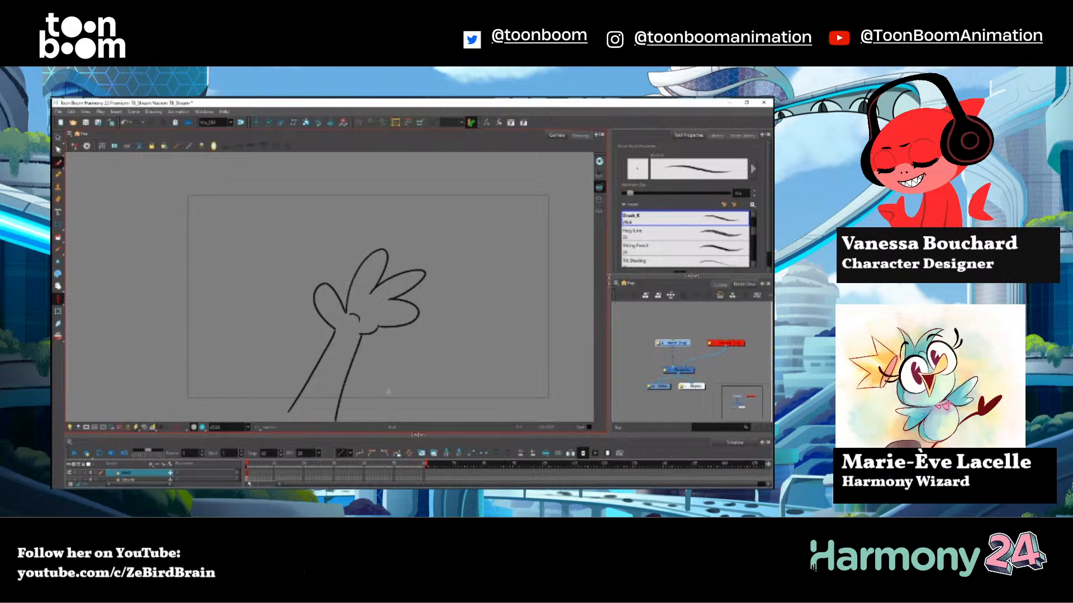
pyautogui.moveTo(433, 314); pyautogui.dragTo(426, 337)
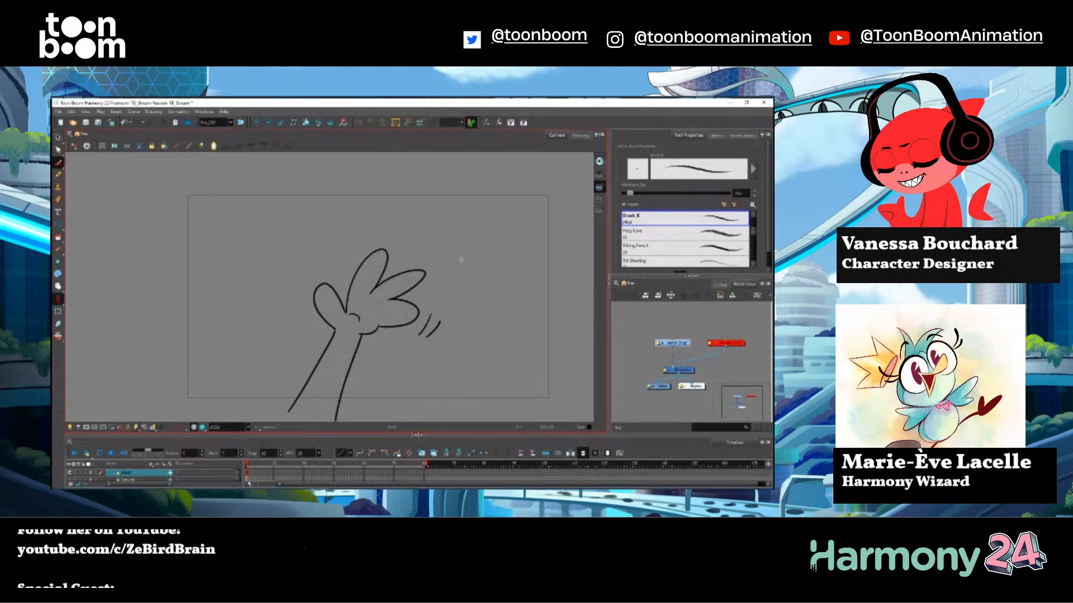
pyautogui.hotkey('alt', 's')
pyautogui.moveTo(462, 260)
pyautogui.mouseDown()
pyautogui.moveTo(278, 352)
pyautogui.moveTo(450, 357)
pyautogui.mouseUp()
pyautogui.press('Delete')
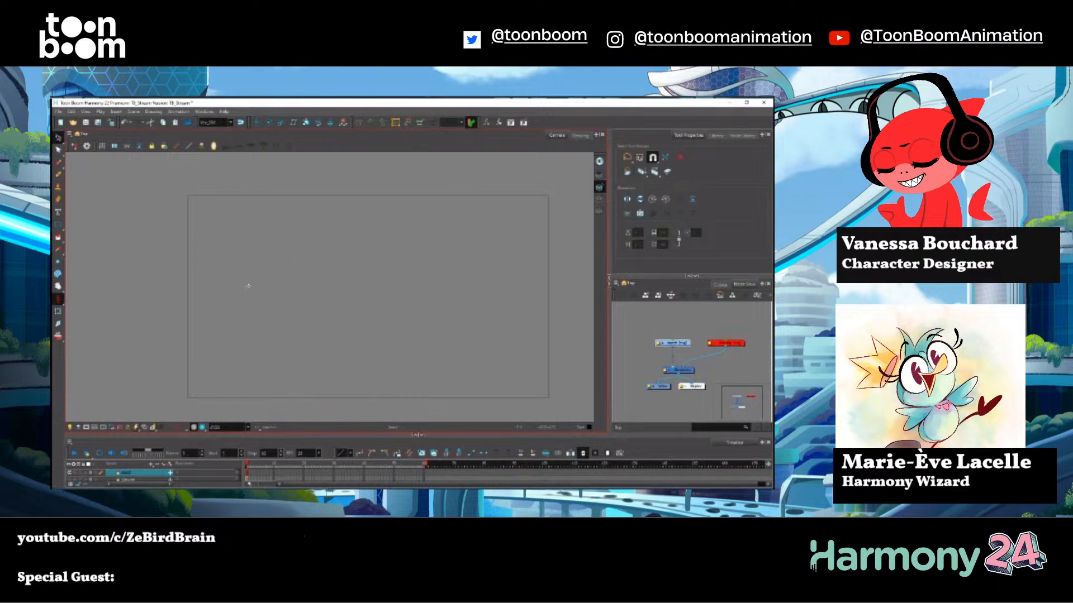
# Brush a vampire's head in the left part of the frame, with flame-shaped hair, a smiling face and pointed ears.
pyautogui.click(58, 163)
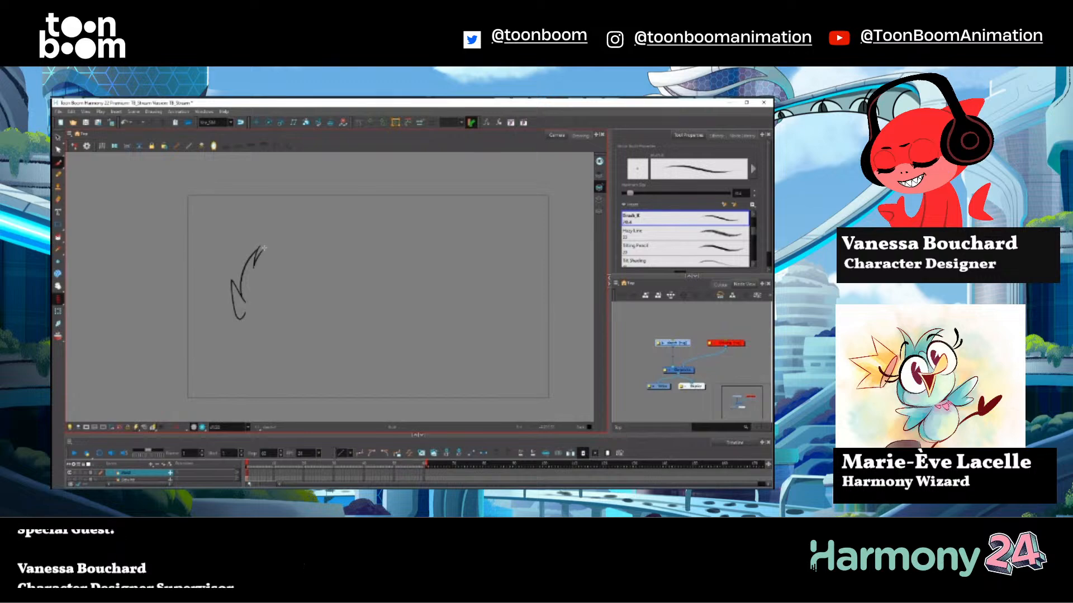
pyautogui.moveTo(264, 247)
pyautogui.mouseDown()
pyautogui.moveTo(283, 290)
pyautogui.moveTo(278, 338)
pyautogui.mouseUp()
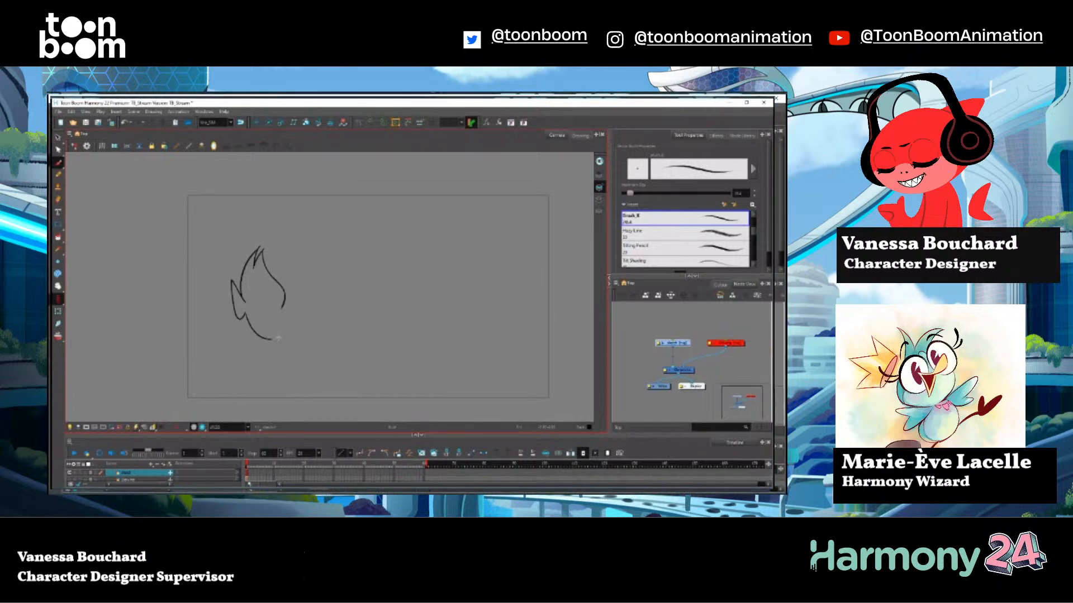
pyautogui.moveTo(284, 302); pyautogui.dragTo(272, 339)
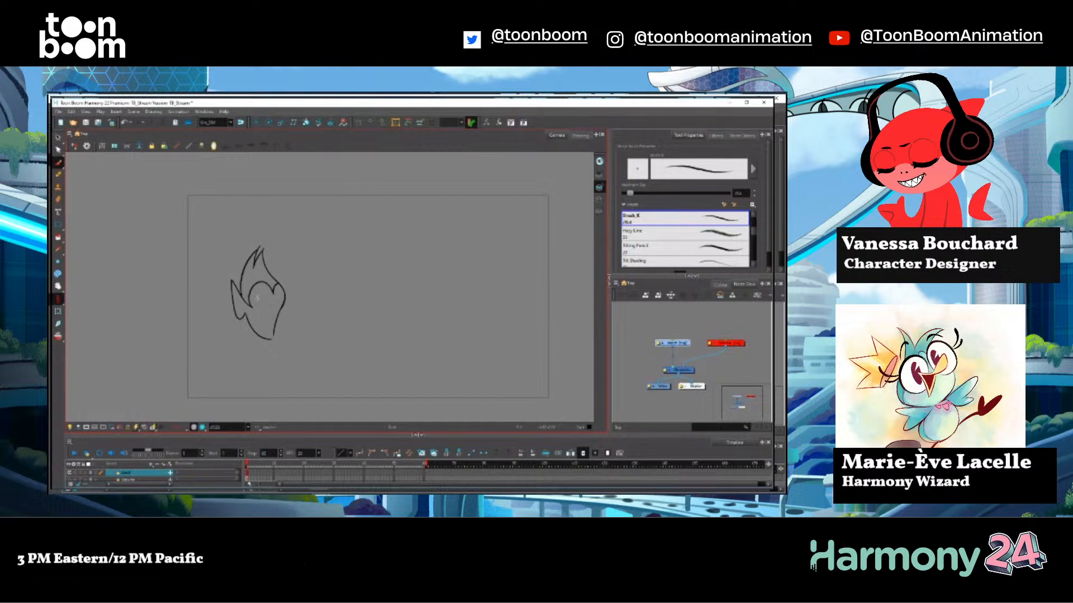
pyautogui.moveTo(257, 302); pyautogui.dragTo(282, 302)
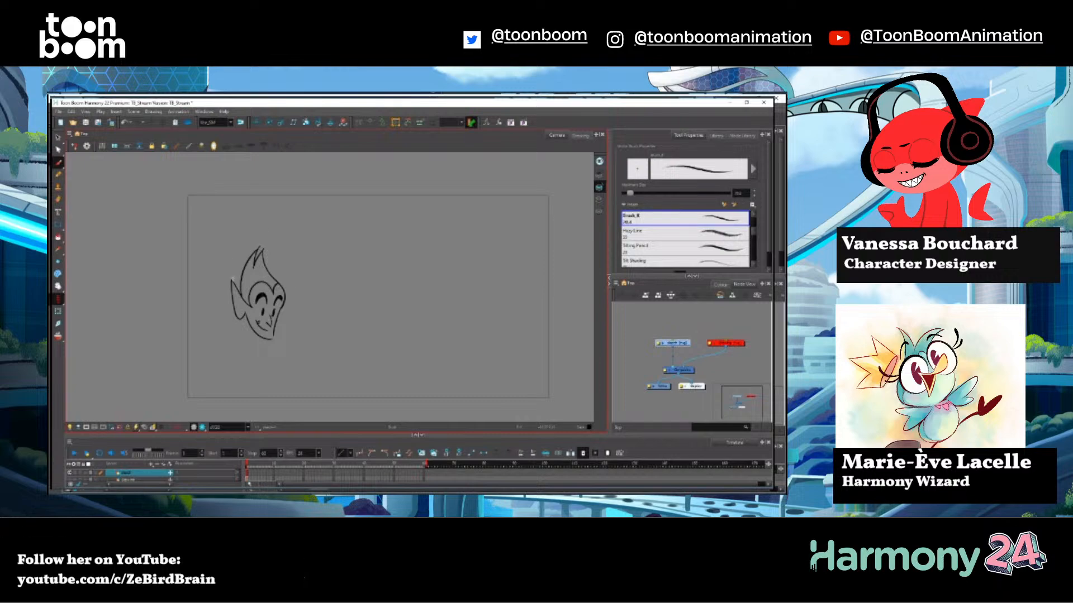
pyautogui.moveTo(234, 292); pyautogui.dragTo(243, 311)
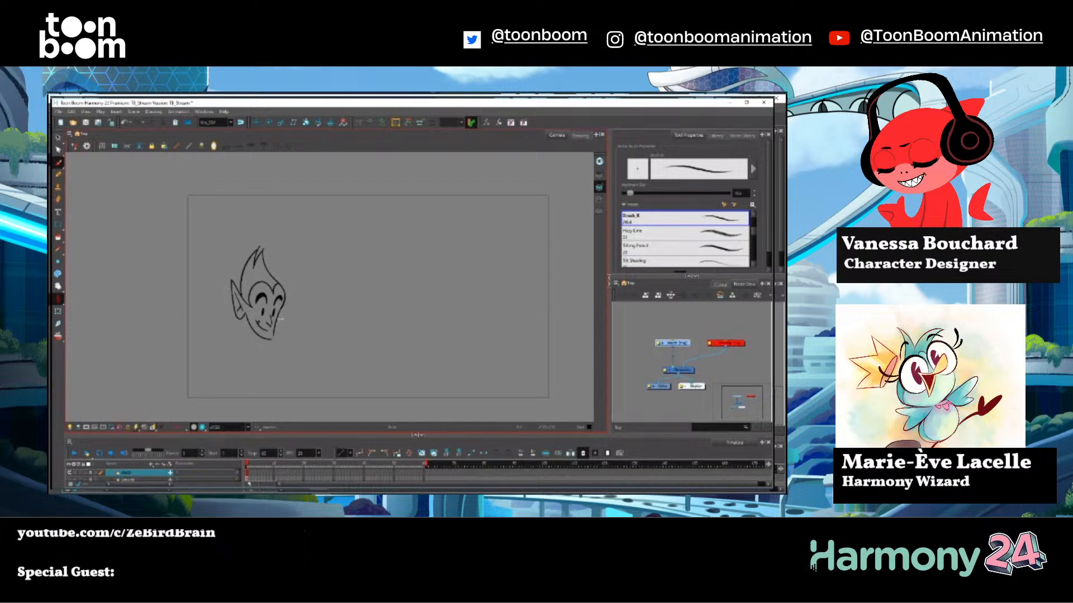
pyautogui.moveTo(296, 286); pyautogui.dragTo(282, 317)
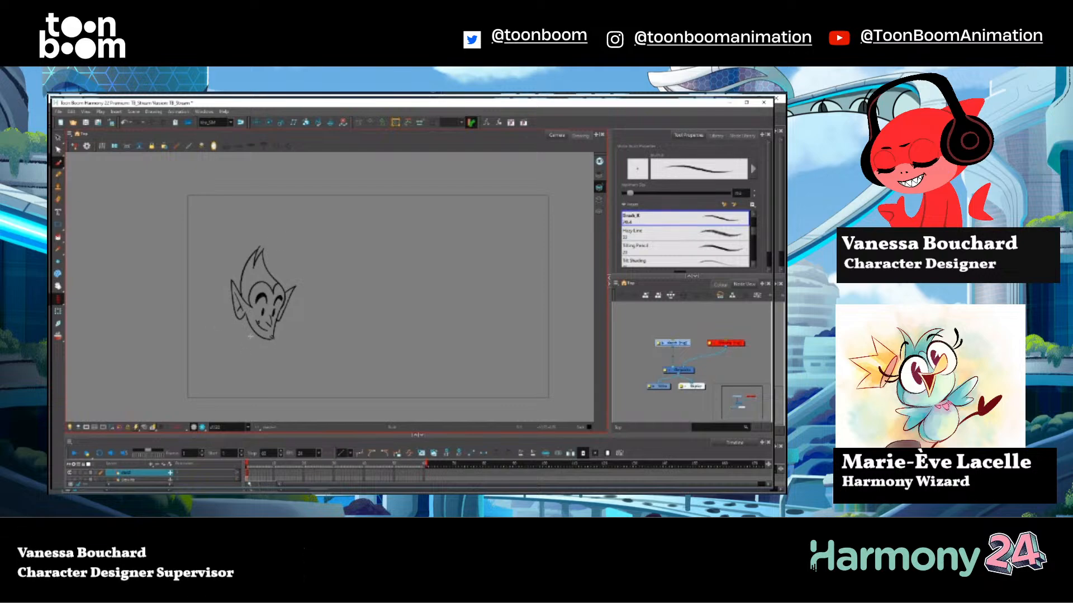
# Draw the vampire's spiky bat-wing collar with its central clasp and the upper sides of the cape.
pyautogui.moveTo(235, 313)
pyautogui.mouseDown()
pyautogui.moveTo(216, 325)
pyautogui.moveTo(252, 341)
pyautogui.moveTo(301, 330)
pyautogui.moveTo(288, 328)
pyautogui.mouseUp()
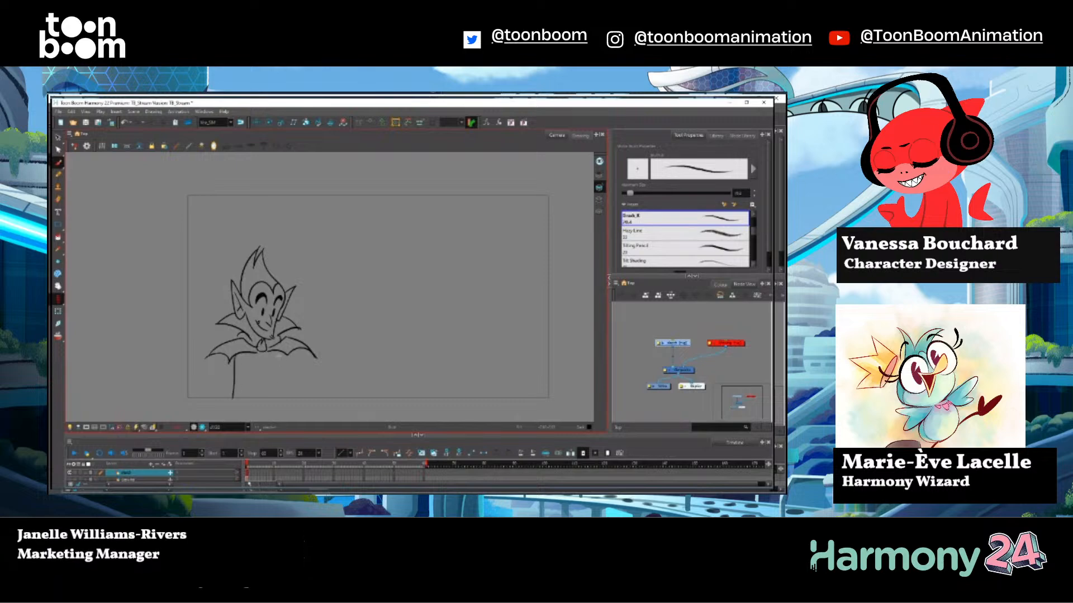
pyautogui.moveTo(275, 358); pyautogui.dragTo(277, 408)
pyautogui.moveTo(256, 351); pyautogui.dragTo(263, 352)
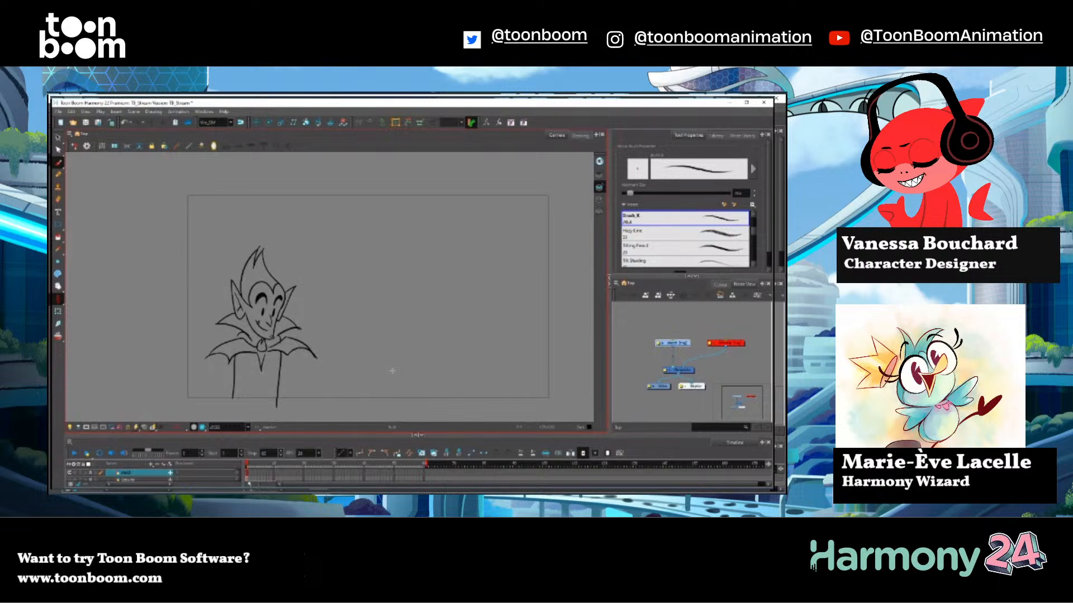
# Move the whole vampire drawing up inside the camera frame and scale it down slightly.
pyautogui.hotkey('alt', 's')
pyautogui.hotkey('ctrl', 'a')
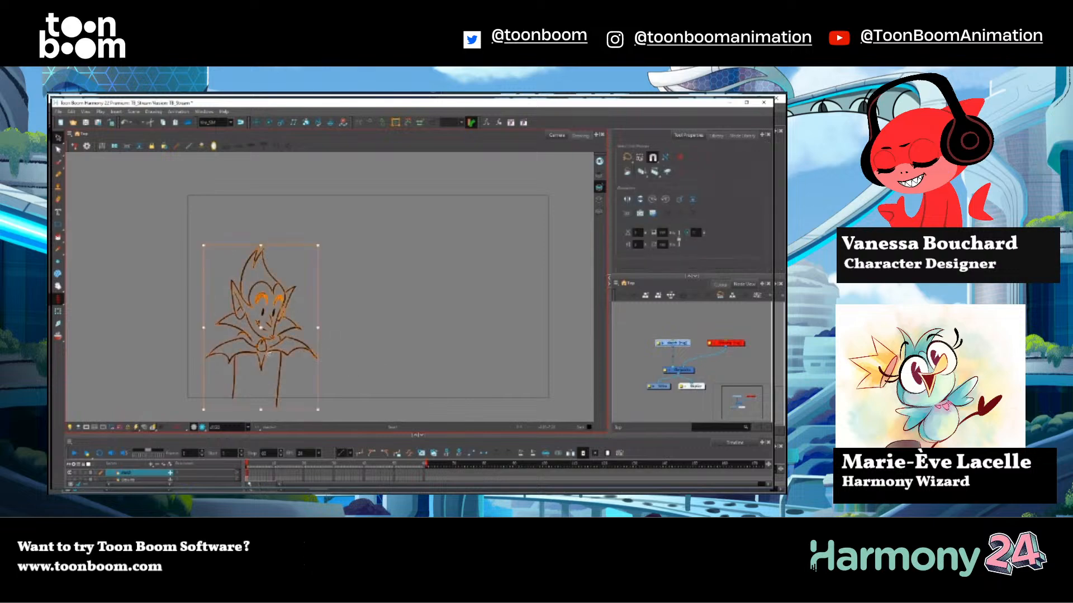
pyautogui.moveTo(267, 351); pyautogui.dragTo(276, 308)
pyautogui.click(360, 307)
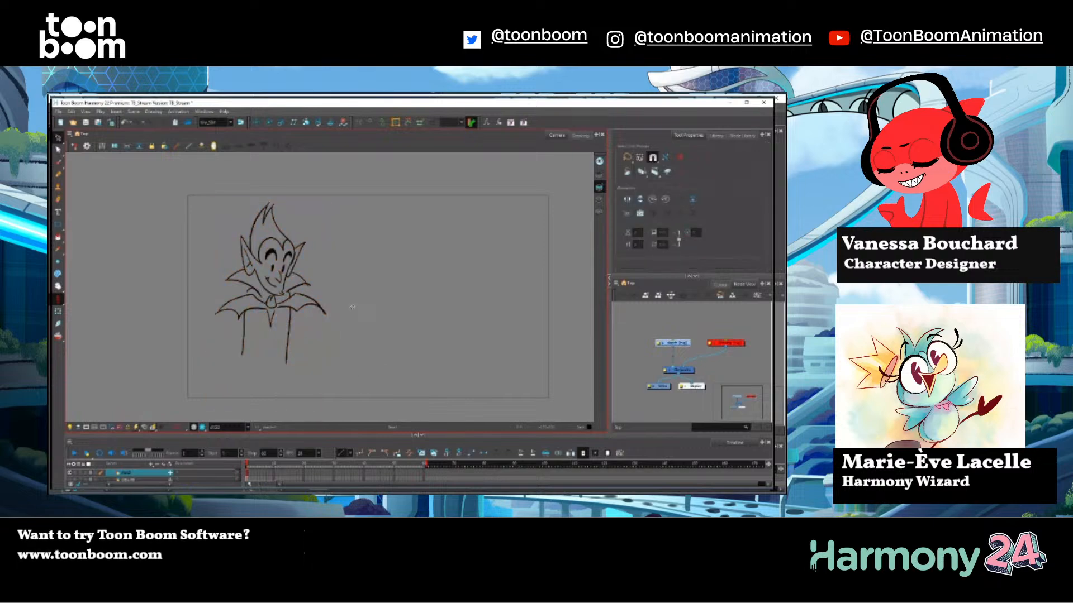
pyautogui.hotkey('ctrl', 'a')
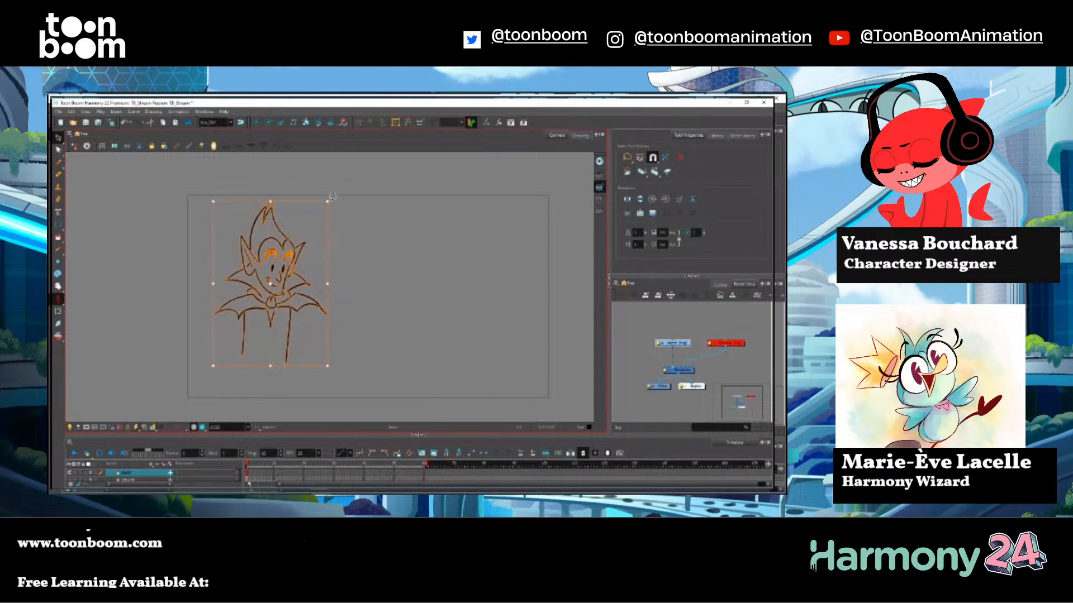
pyautogui.moveTo(328, 201); pyautogui.dragTo(317, 217)
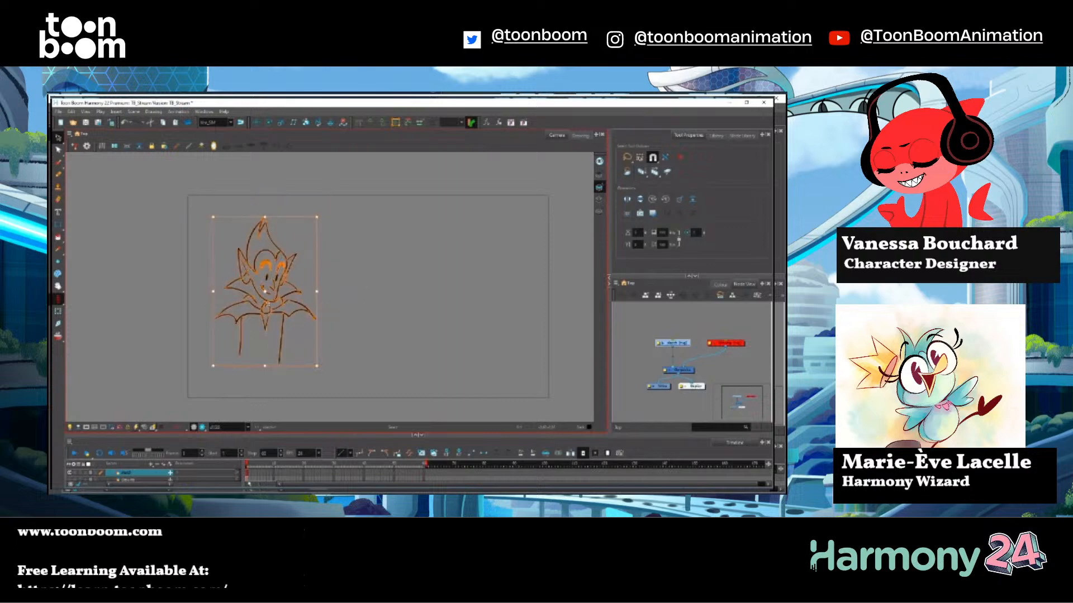
pyautogui.moveTo(268, 305); pyautogui.dragTo(282, 290)
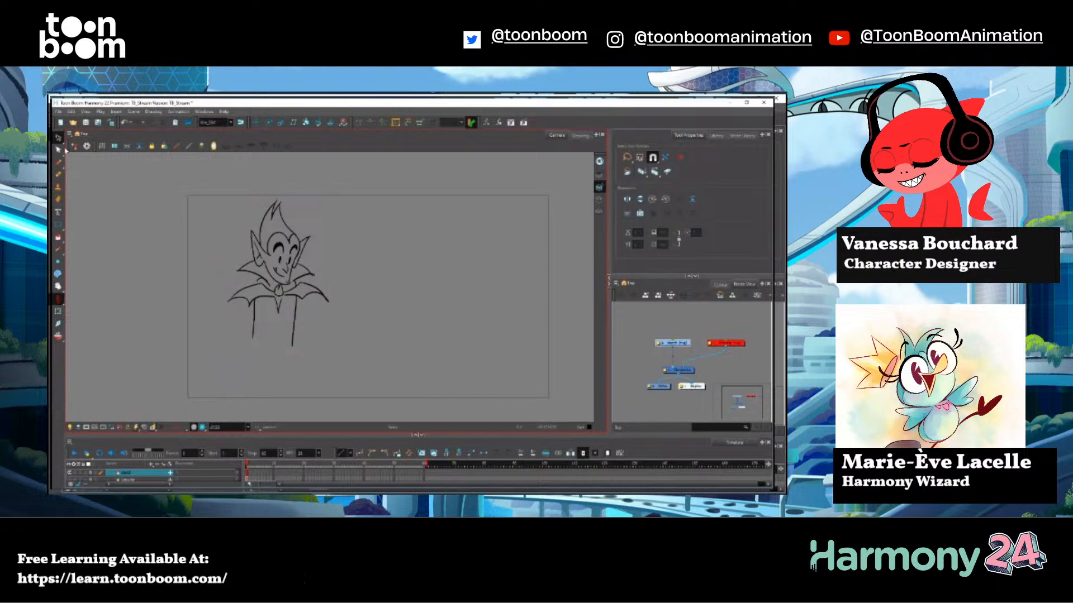
# Extend the vampire's cape downward, flaring it out to the left and closing it with a ragged, pointed hem.
pyautogui.click(58, 163)
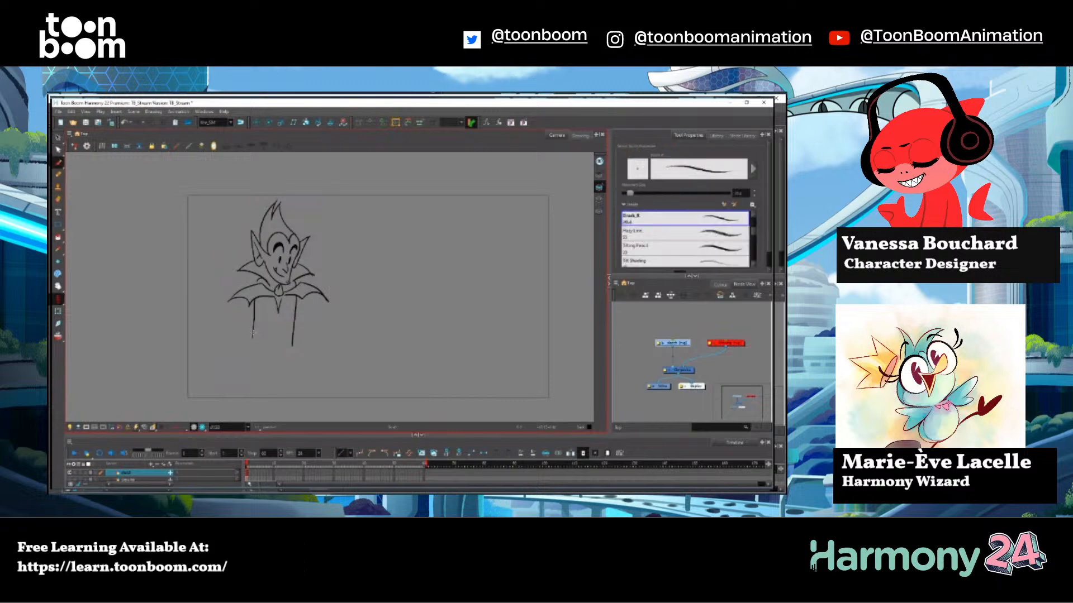
pyautogui.moveTo(253, 328)
pyautogui.mouseDown()
pyautogui.moveTo(215, 359)
pyautogui.moveTo(213, 386)
pyautogui.moveTo(239, 394)
pyautogui.mouseUp()
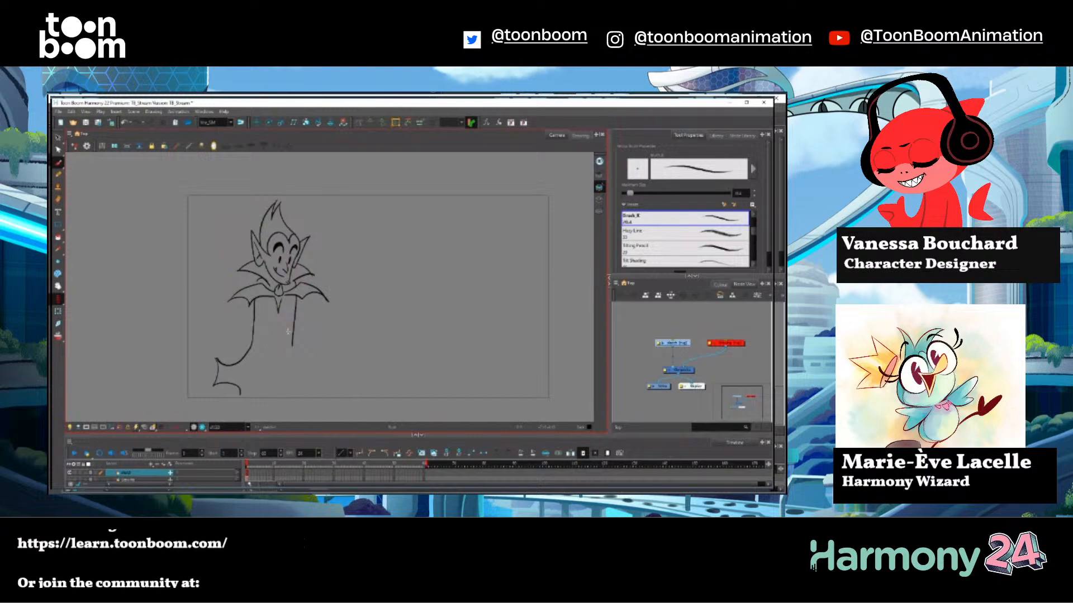
pyautogui.hotkey('ctrl', 'z')
pyautogui.moveTo(217, 355)
pyautogui.mouseDown()
pyautogui.moveTo(228, 373)
pyautogui.moveTo(215, 386)
pyautogui.moveTo(239, 387)
pyautogui.mouseUp()
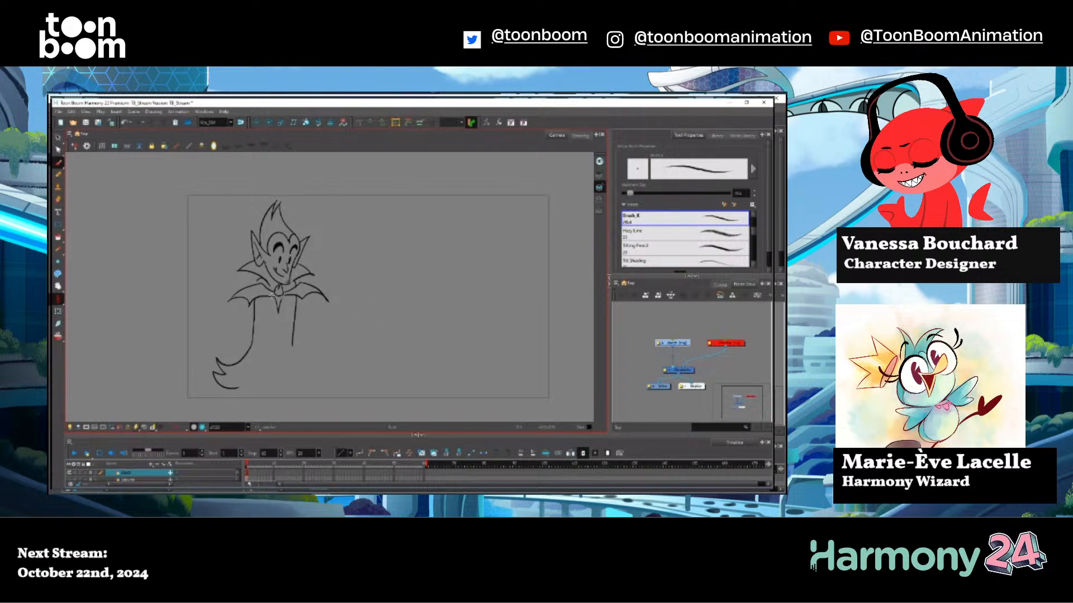
pyautogui.moveTo(238, 387)
pyautogui.mouseDown()
pyautogui.moveTo(257, 410)
pyautogui.moveTo(279, 386)
pyautogui.mouseUp()
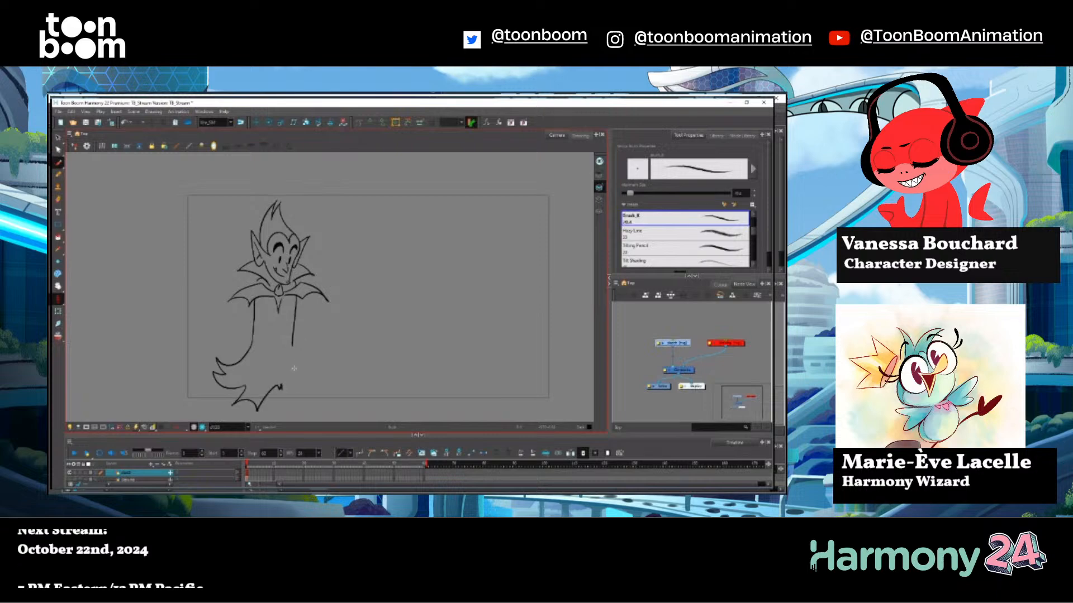
pyautogui.moveTo(292, 344); pyautogui.dragTo(287, 394)
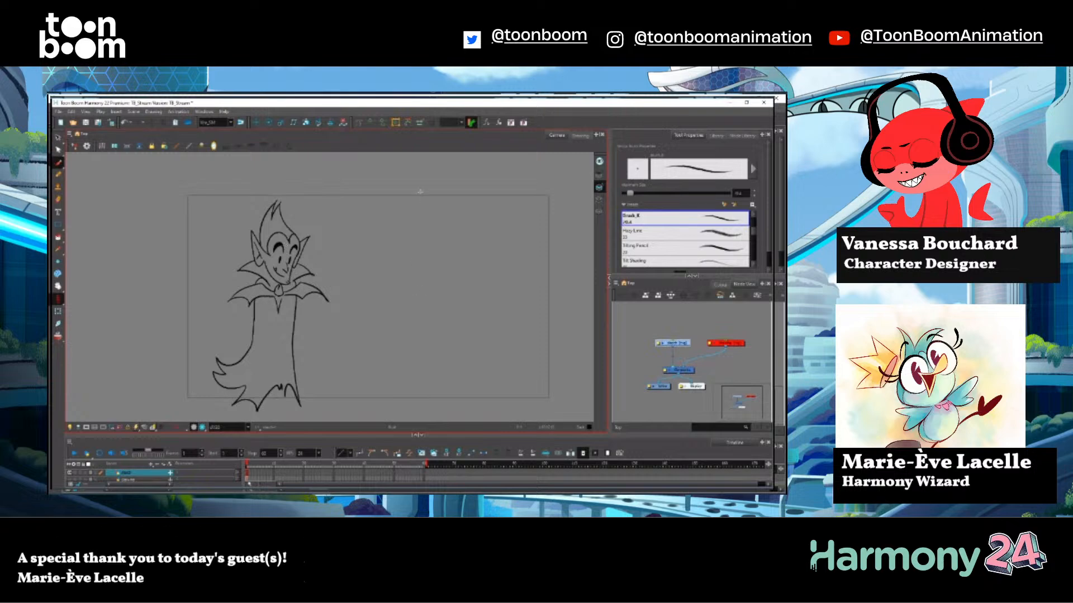
# Sketch the torso and dangling bent arms of a second, hunched character to the right of the vampire.
pyautogui.moveTo(407, 285)
pyautogui.mouseDown()
pyautogui.moveTo(417, 309)
pyautogui.moveTo(400, 320)
pyautogui.moveTo(405, 305)
pyautogui.moveTo(396, 322)
pyautogui.moveTo(408, 355)
pyautogui.moveTo(422, 344)
pyautogui.mouseUp()
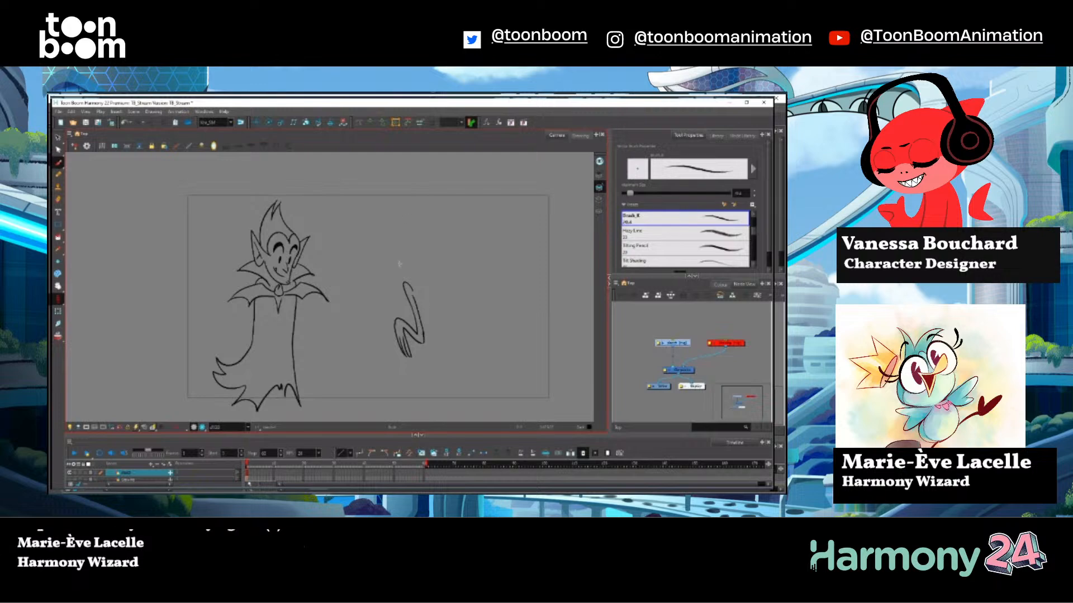
pyautogui.moveTo(389, 288)
pyautogui.mouseDown()
pyautogui.moveTo(389, 320)
pyautogui.moveTo(369, 304)
pyautogui.moveTo(379, 350)
pyautogui.moveTo(376, 313)
pyautogui.moveTo(391, 336)
pyautogui.mouseUp()
pyautogui.moveTo(392, 298)
pyautogui.mouseDown()
pyautogui.moveTo(394, 322)
pyautogui.moveTo(393, 300)
pyautogui.moveTo(408, 307)
pyautogui.moveTo(428, 292)
pyautogui.moveTo(437, 321)
pyautogui.moveTo(414, 319)
pyautogui.moveTo(436, 318)
pyautogui.moveTo(438, 328)
pyautogui.mouseUp()
pyautogui.moveTo(436, 314); pyautogui.dragTo(439, 326)
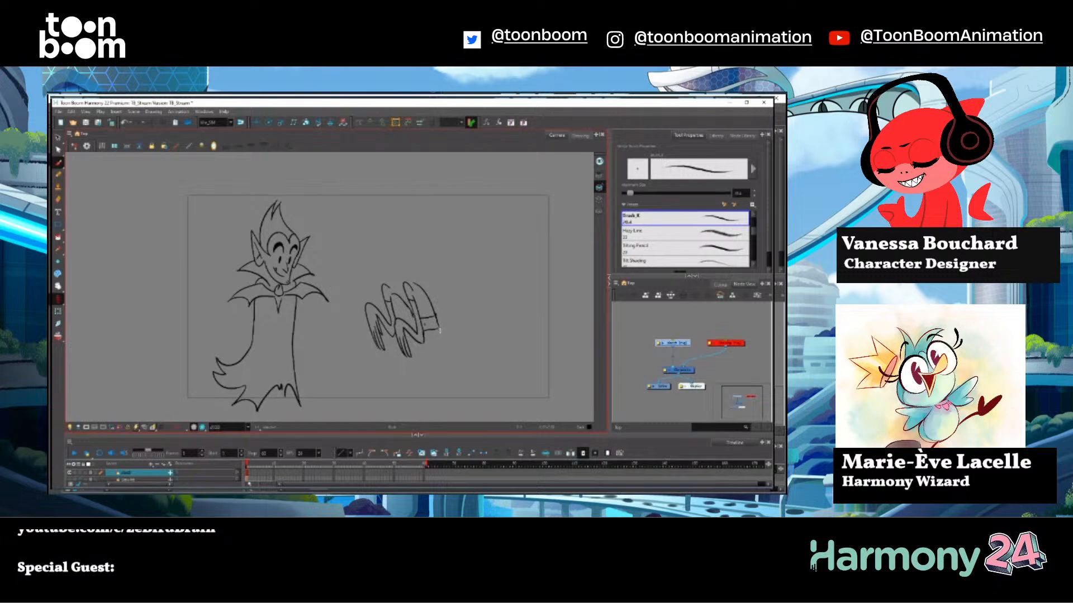
pyautogui.moveTo(437, 323); pyautogui.dragTo(440, 342)
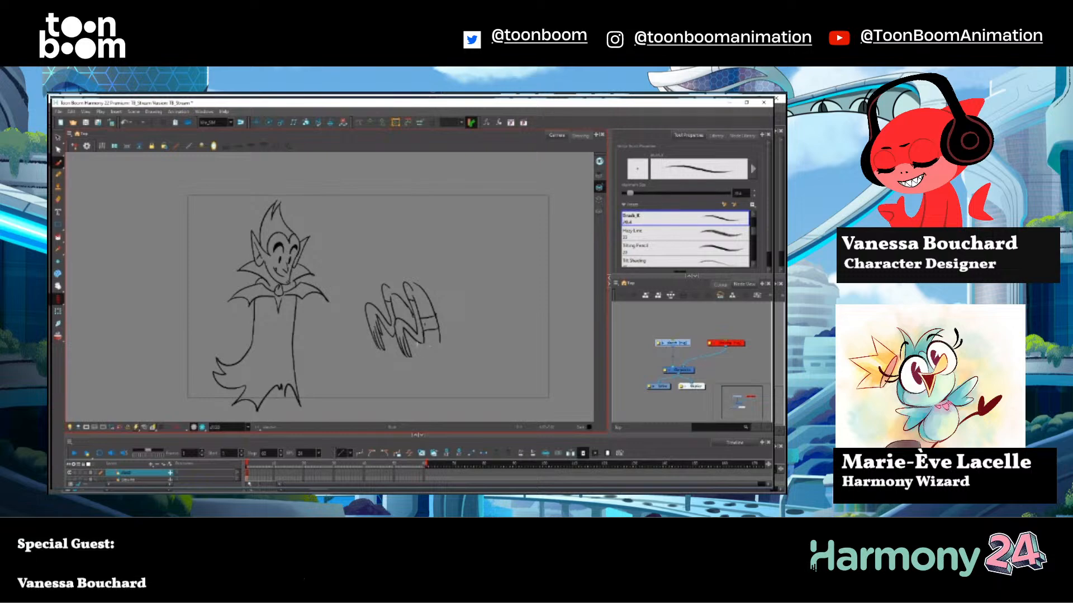
# Draw the hunched character's thin, bent legs with feet below its torso.
pyautogui.moveTo(418, 343)
pyautogui.mouseDown()
pyautogui.moveTo(434, 361)
pyautogui.moveTo(430, 346)
pyautogui.moveTo(430, 383)
pyautogui.mouseUp()
pyautogui.moveTo(439, 337)
pyautogui.mouseDown()
pyautogui.moveTo(438, 381)
pyautogui.moveTo(460, 349)
pyautogui.mouseUp()
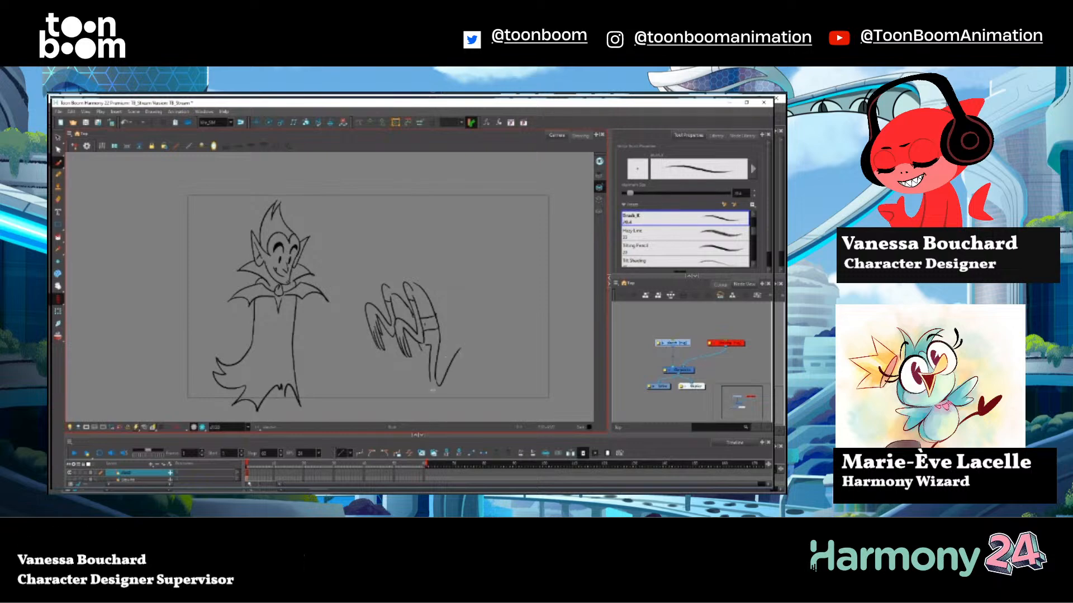
pyautogui.moveTo(431, 381)
pyautogui.mouseDown()
pyautogui.moveTo(452, 353)
pyautogui.moveTo(418, 345)
pyautogui.moveTo(437, 361)
pyautogui.moveTo(428, 390)
pyautogui.moveTo(418, 363)
pyautogui.moveTo(423, 406)
pyautogui.moveTo(418, 373)
pyautogui.moveTo(435, 398)
pyautogui.mouseUp()
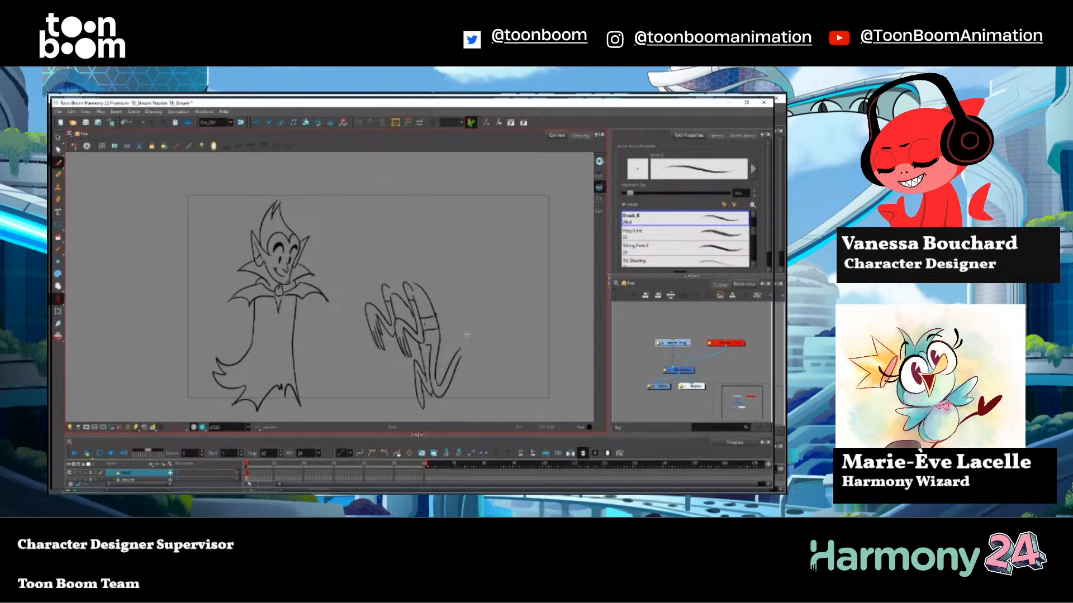
pyautogui.moveTo(463, 346)
pyautogui.mouseDown()
pyautogui.moveTo(468, 402)
pyautogui.moveTo(462, 363)
pyautogui.moveTo(416, 372)
pyautogui.mouseUp()
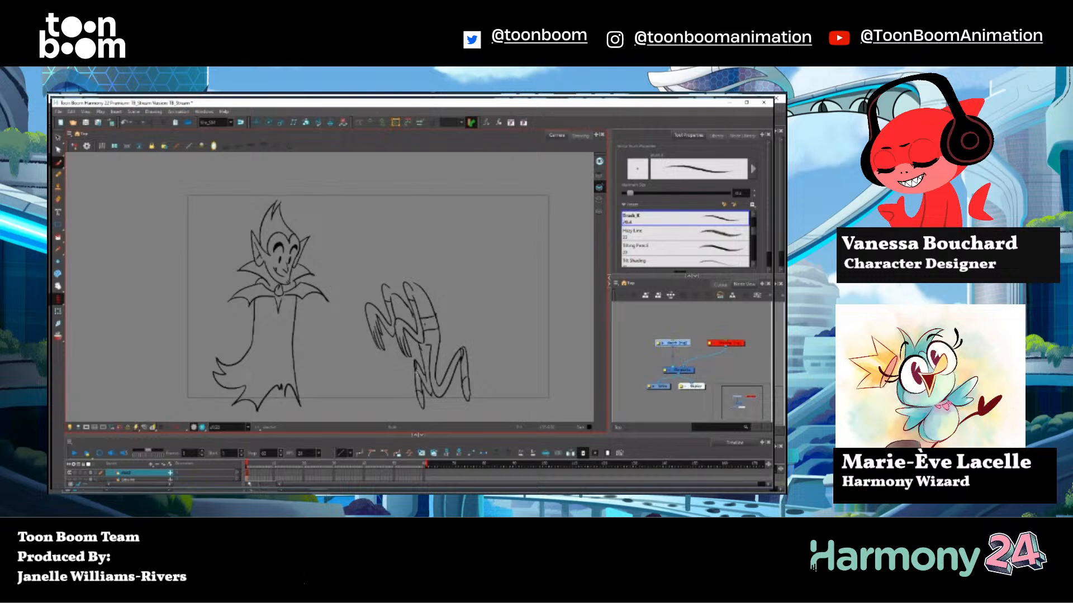
pyautogui.moveTo(415, 373); pyautogui.dragTo(419, 387)
pyautogui.moveTo(463, 357); pyautogui.dragTo(466, 375)
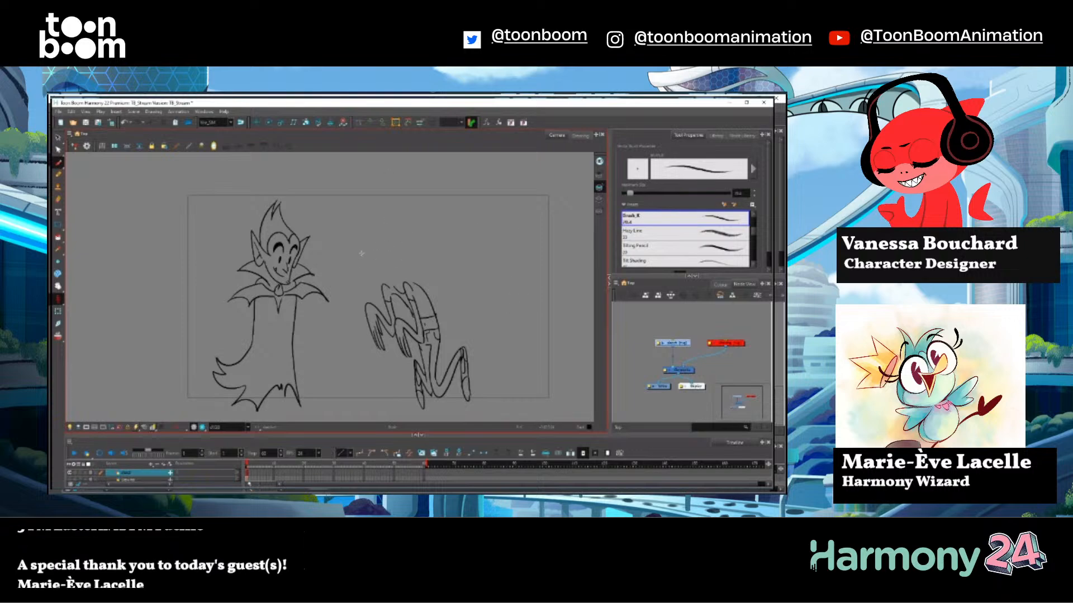
# Sketch the hunched character's wide head with eyes, mouth, pointed ear and a hair tuft on top.
pyautogui.moveTo(384, 241)
pyautogui.mouseDown()
pyautogui.moveTo(400, 276)
pyautogui.moveTo(385, 266)
pyautogui.mouseUp()
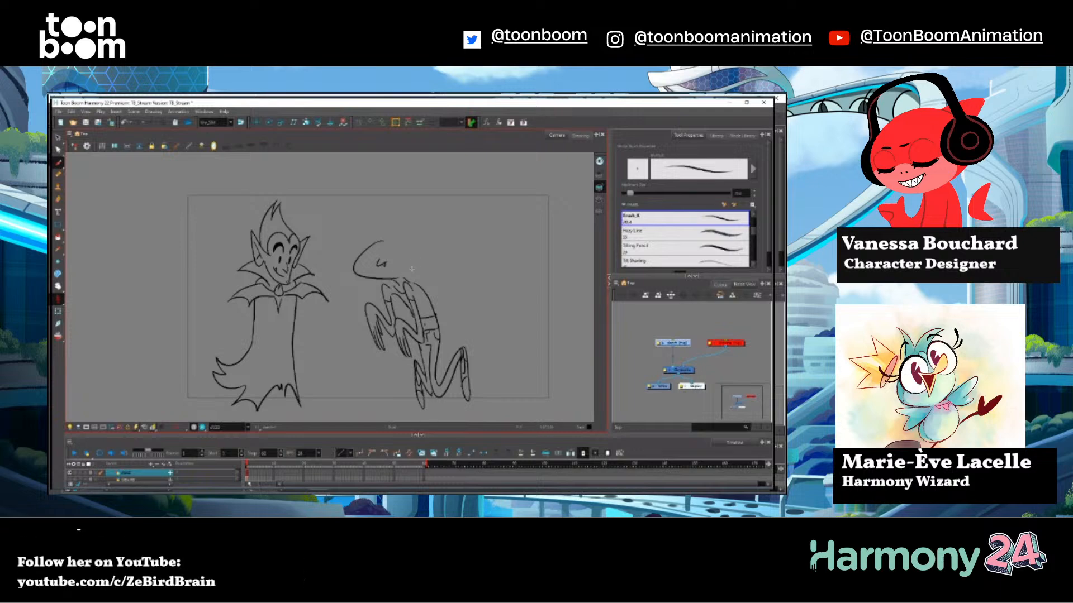
pyautogui.moveTo(414, 262)
pyautogui.mouseDown()
pyautogui.moveTo(437, 271)
pyautogui.moveTo(407, 276)
pyautogui.moveTo(368, 255)
pyautogui.moveTo(407, 246)
pyautogui.moveTo(409, 261)
pyautogui.mouseUp()
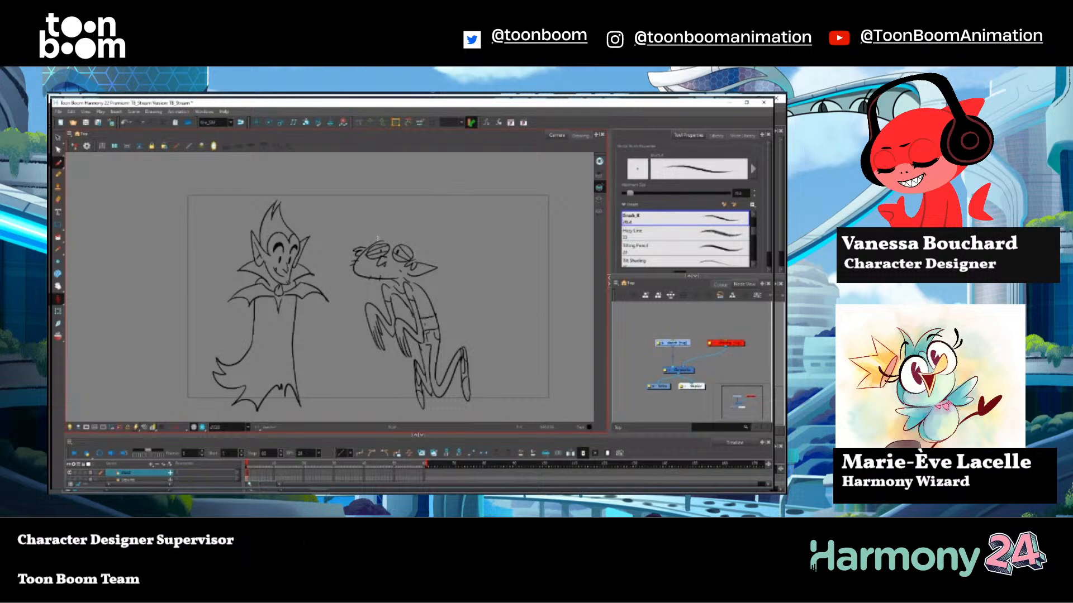
pyautogui.moveTo(392, 231); pyautogui.dragTo(390, 243)
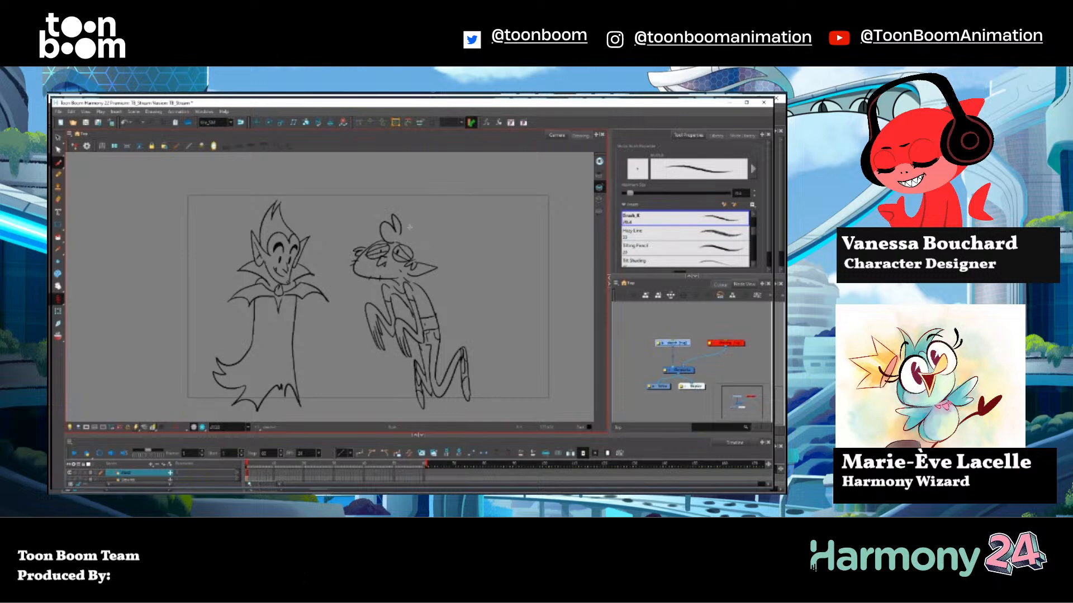
# Round out the back of the hunched character's head and add a long trailing shape behind its neck.
pyautogui.moveTo(401, 229)
pyautogui.mouseDown()
pyautogui.moveTo(423, 261)
pyautogui.moveTo(418, 228)
pyautogui.moveTo(429, 257)
pyautogui.mouseUp()
pyautogui.hotkey('ctrl', 'z')
pyautogui.hotkey('ctrl', 'z')
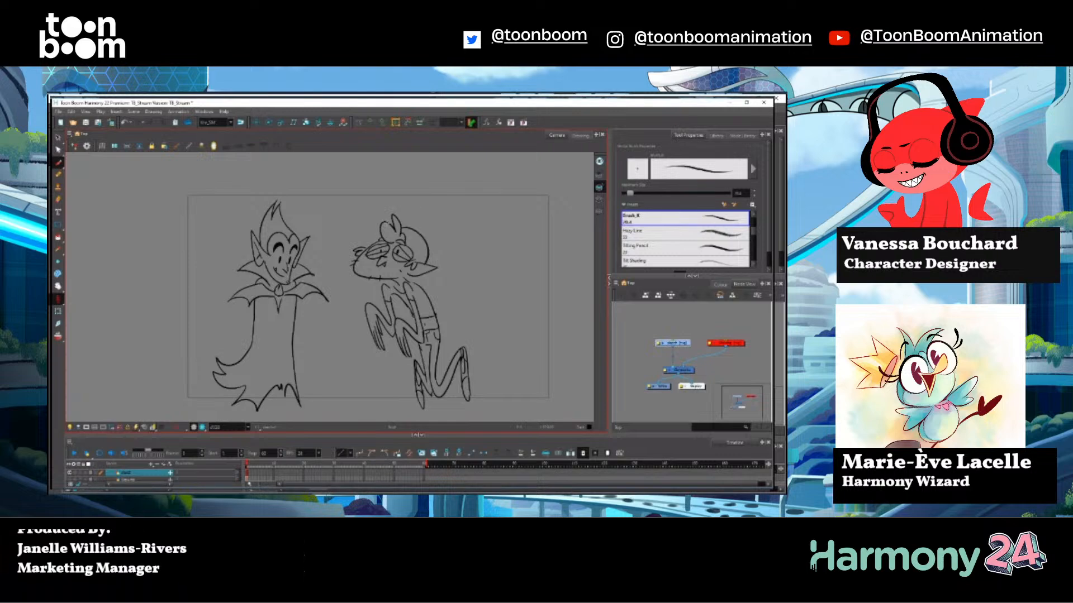
pyautogui.moveTo(428, 274)
pyautogui.mouseDown()
pyautogui.moveTo(460, 283)
pyautogui.moveTo(426, 279)
pyautogui.mouseUp()
pyautogui.hotkey('ctrl', 'z')
pyautogui.hotkey('ctrl', 'z')
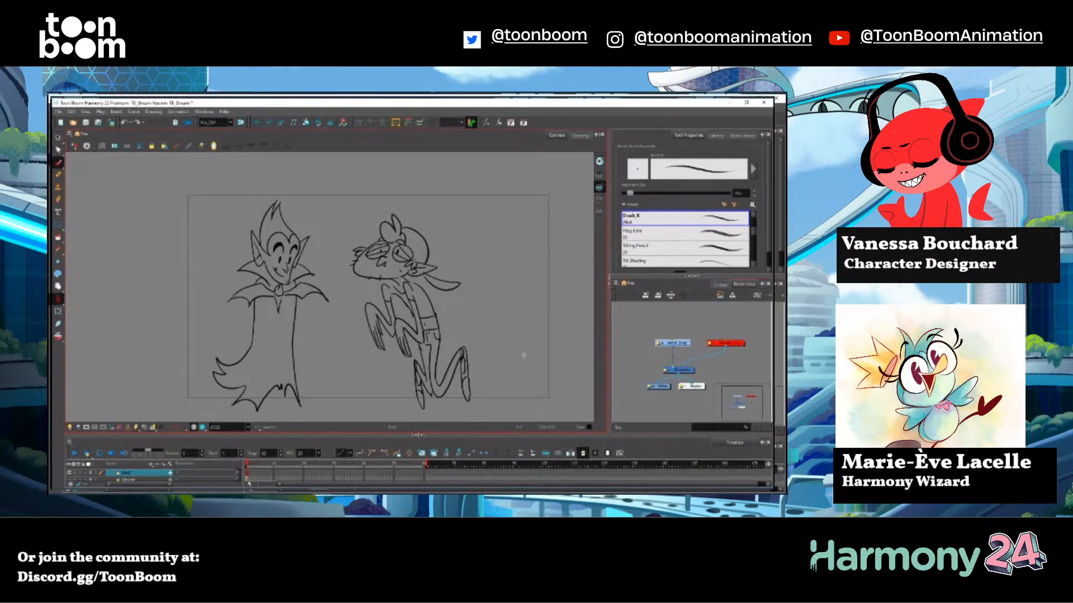
# Select the entire hunched character and scale it down so its feet fit inside the camera frame.
pyautogui.hotkey('alt', 's')
pyautogui.moveTo(459, 223)
pyautogui.mouseDown()
pyautogui.moveTo(351, 273)
pyautogui.moveTo(491, 364)
pyautogui.moveTo(486, 325)
pyautogui.mouseUp()
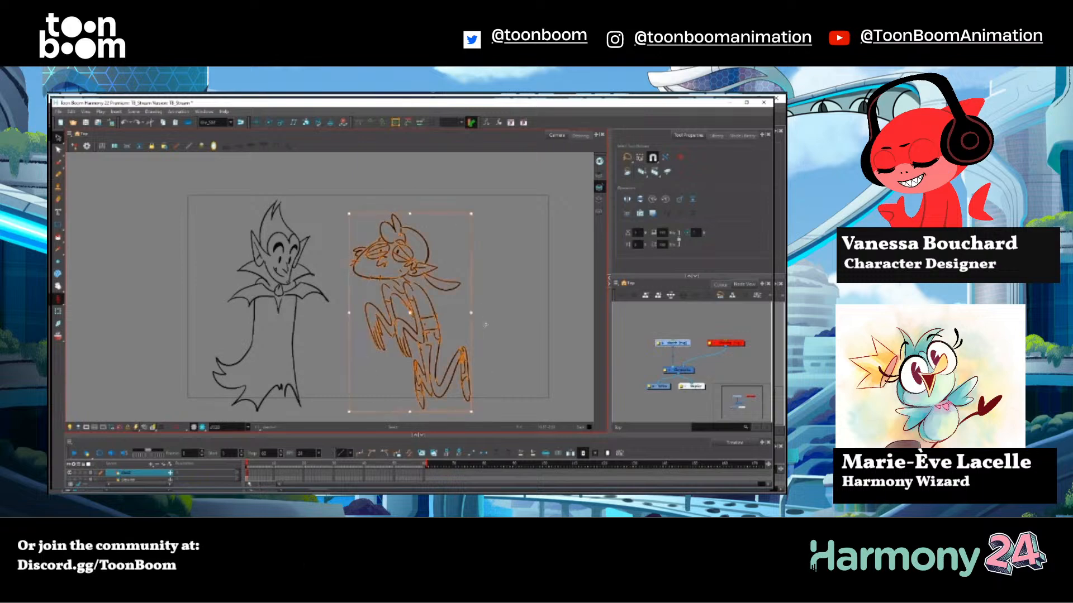
pyautogui.moveTo(471, 411); pyautogui.dragTo(453, 383)
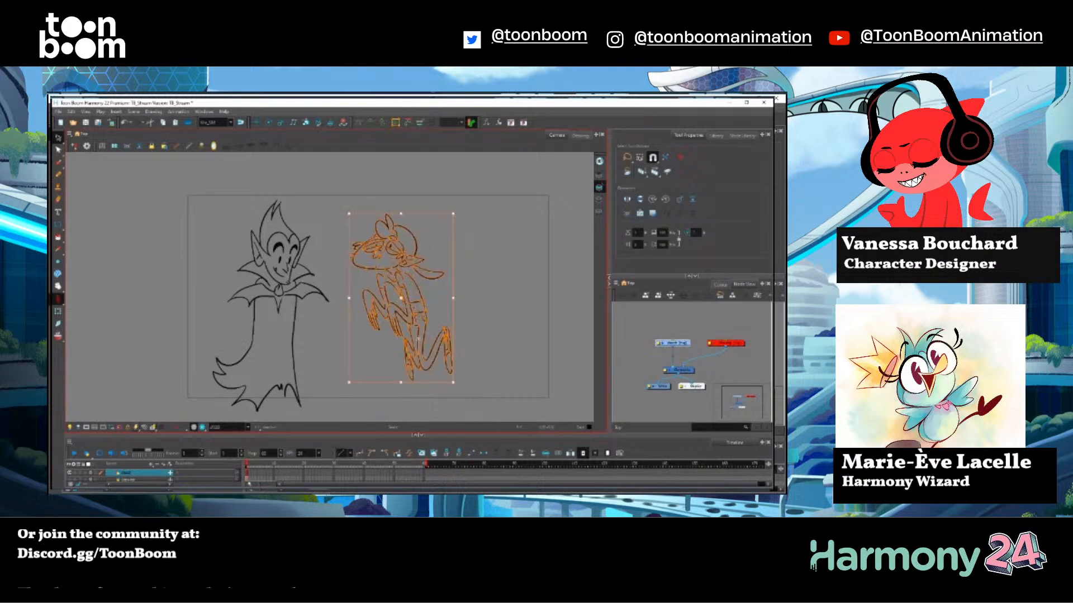
# Move the hunched character closer to the vampire, and shift both characters together toward the camera frame's left edge.
pyautogui.moveTo(406, 308); pyautogui.dragTo(383, 316)
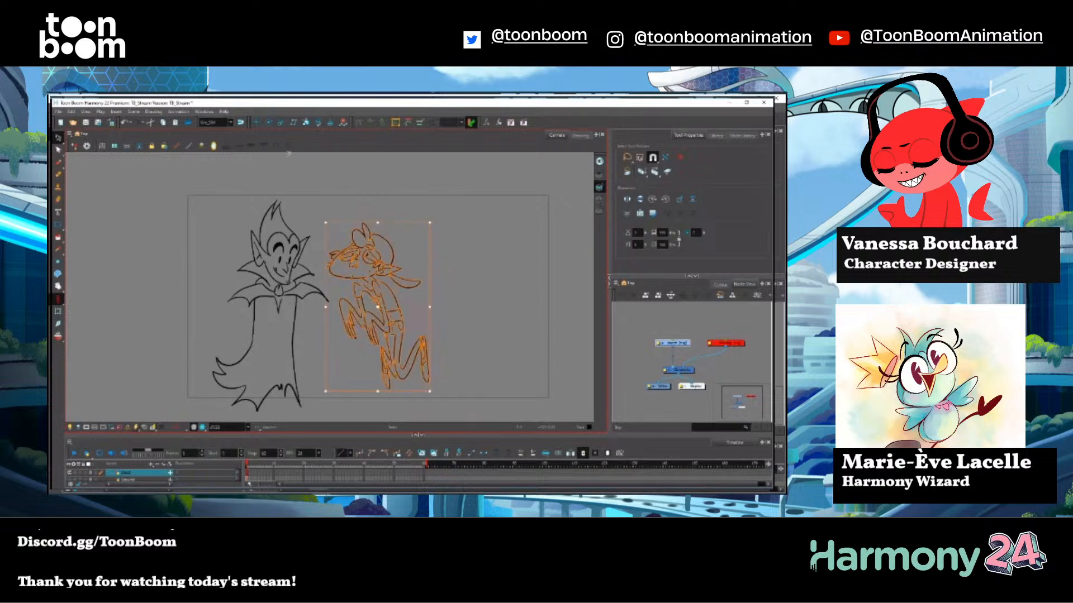
pyautogui.hotkey('ctrl', 'a')
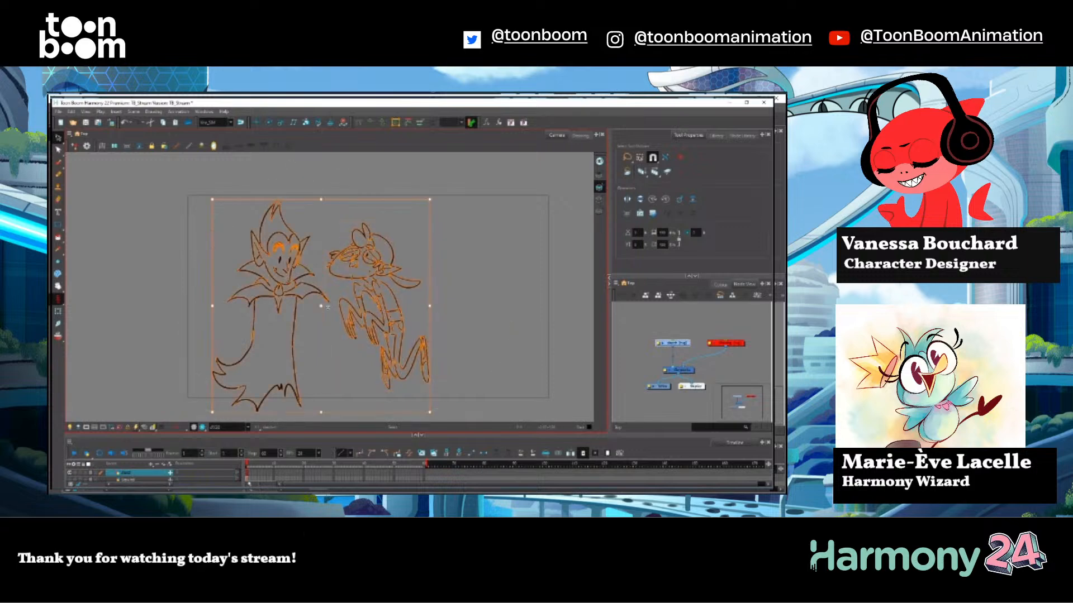
pyautogui.moveTo(329, 308); pyautogui.dragTo(287, 306)
pyautogui.click(460, 242)
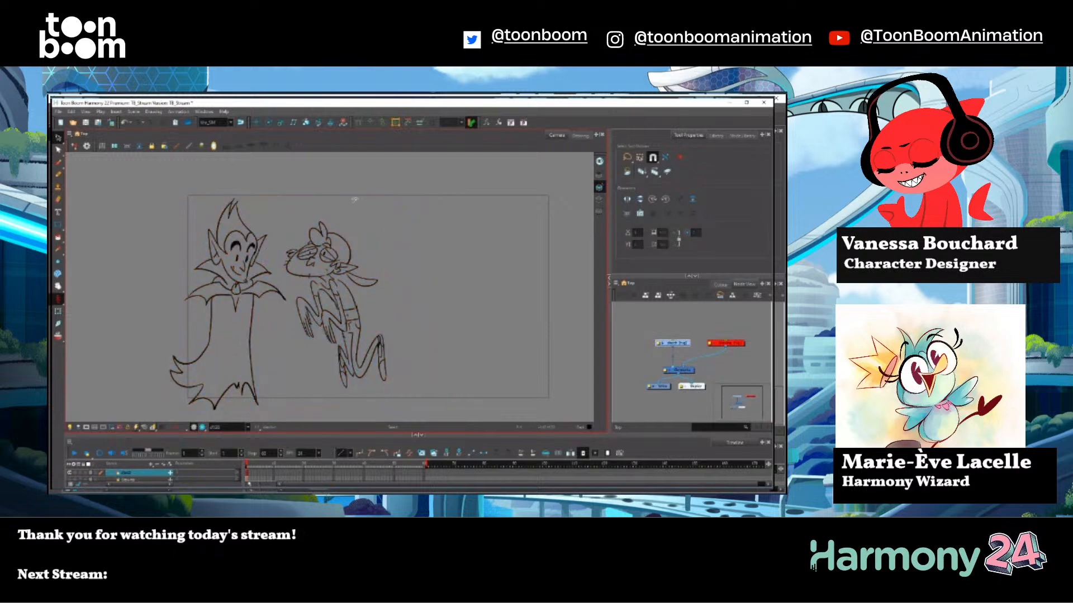
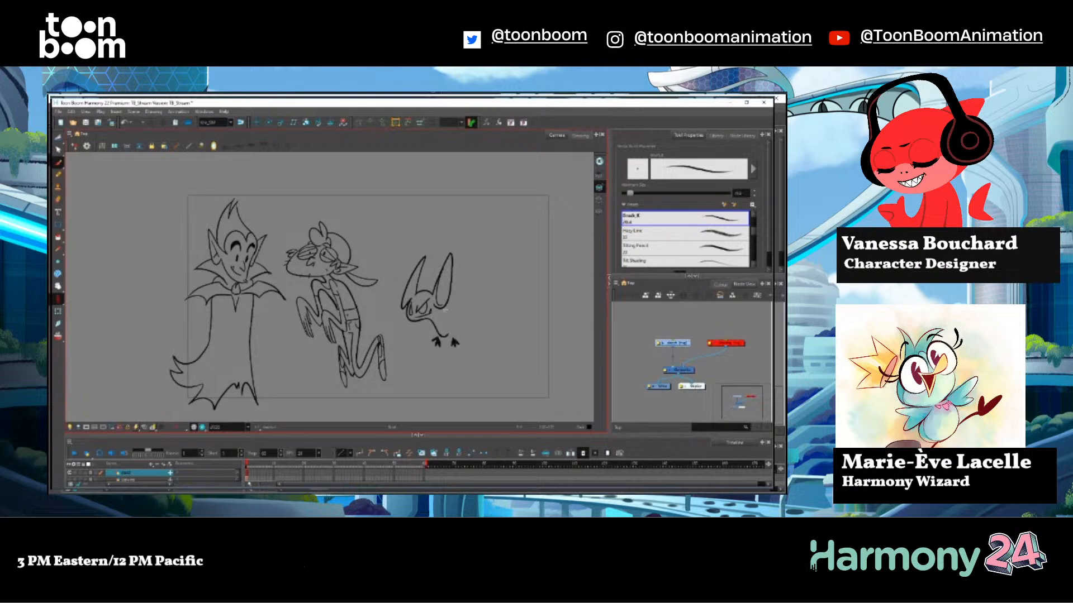
# Draw the bat's large right wing with a scalloped lower edge, undoing and deleting stray strokes.
pyautogui.moveTo(449, 306)
pyautogui.mouseDown()
pyautogui.moveTo(485, 259)
pyautogui.moveTo(546, 248)
pyautogui.moveTo(508, 302)
pyautogui.moveTo(482, 324)
pyautogui.moveTo(454, 327)
pyautogui.moveTo(447, 350)
pyautogui.moveTo(476, 329)
pyautogui.moveTo(447, 353)
pyautogui.moveTo(482, 323)
pyautogui.mouseUp()
pyautogui.hotkey('ctrl', 'z')
pyautogui.hotkey('ctrl', 'z')
pyautogui.hotkey('ctrl', 'z')
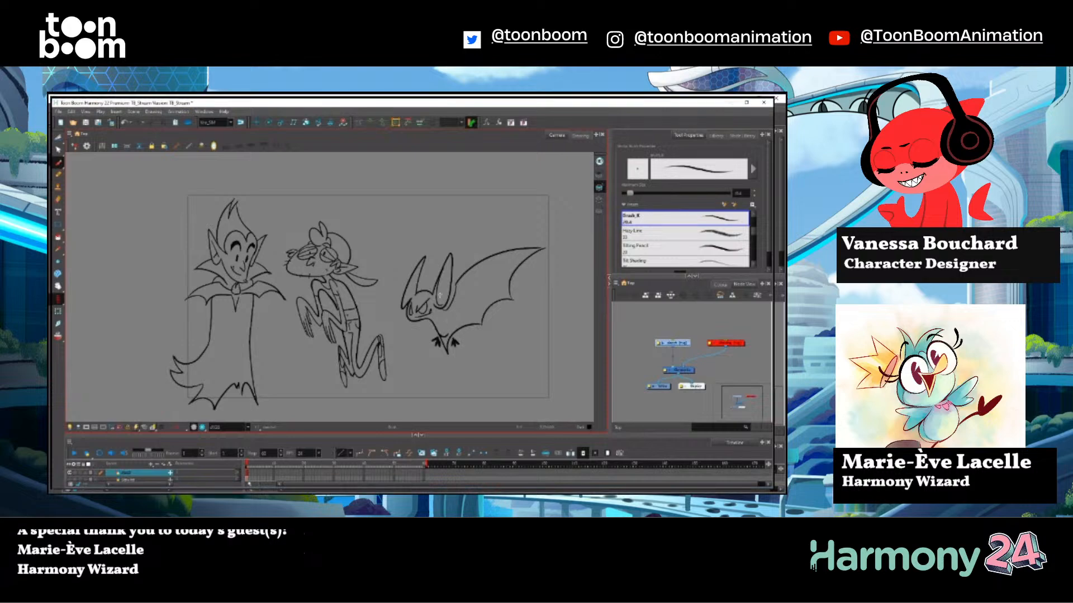
pyautogui.hotkey('alt', 's')
pyautogui.press('Delete')
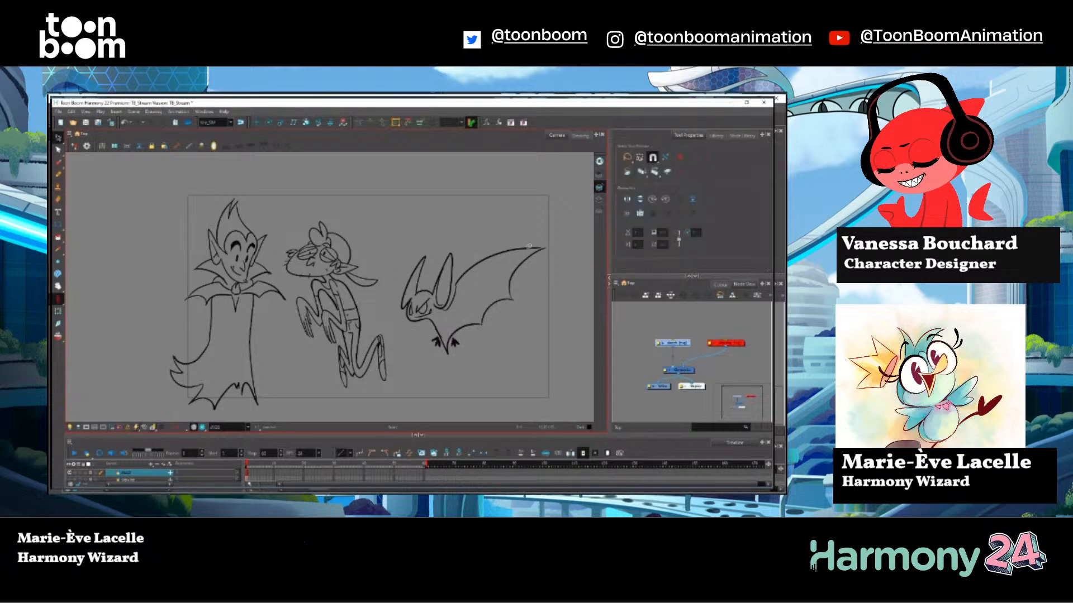
# Draw the bat's left wing with the brush, carrying its scalloped edge down to the lower body.
pyautogui.hotkey('alt', 'b')
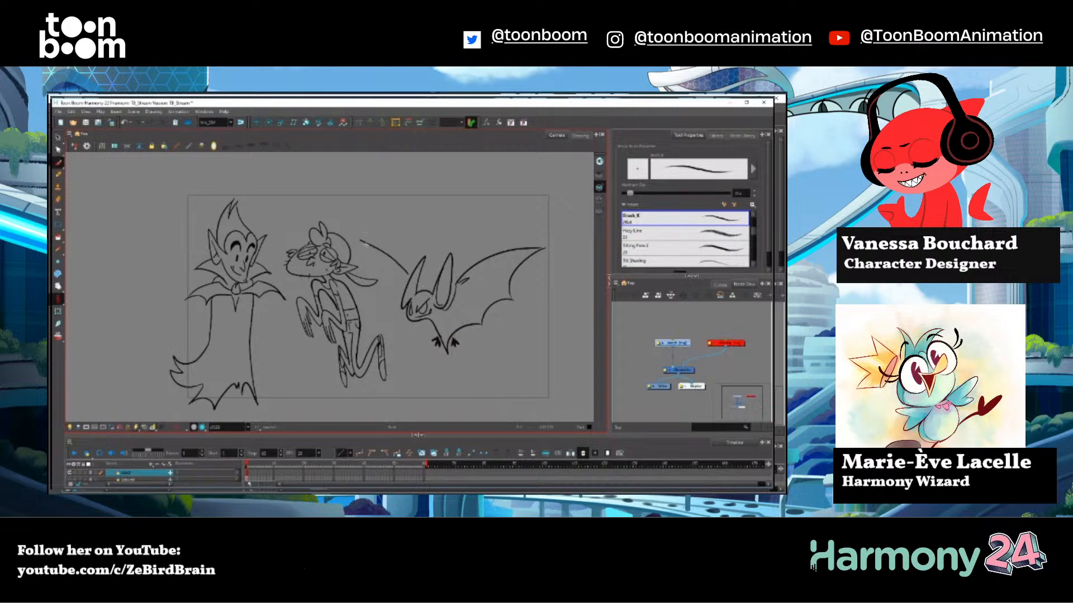
pyautogui.moveTo(357, 237)
pyautogui.mouseDown()
pyautogui.moveTo(383, 263)
pyautogui.moveTo(397, 324)
pyautogui.moveTo(429, 335)
pyautogui.mouseUp()
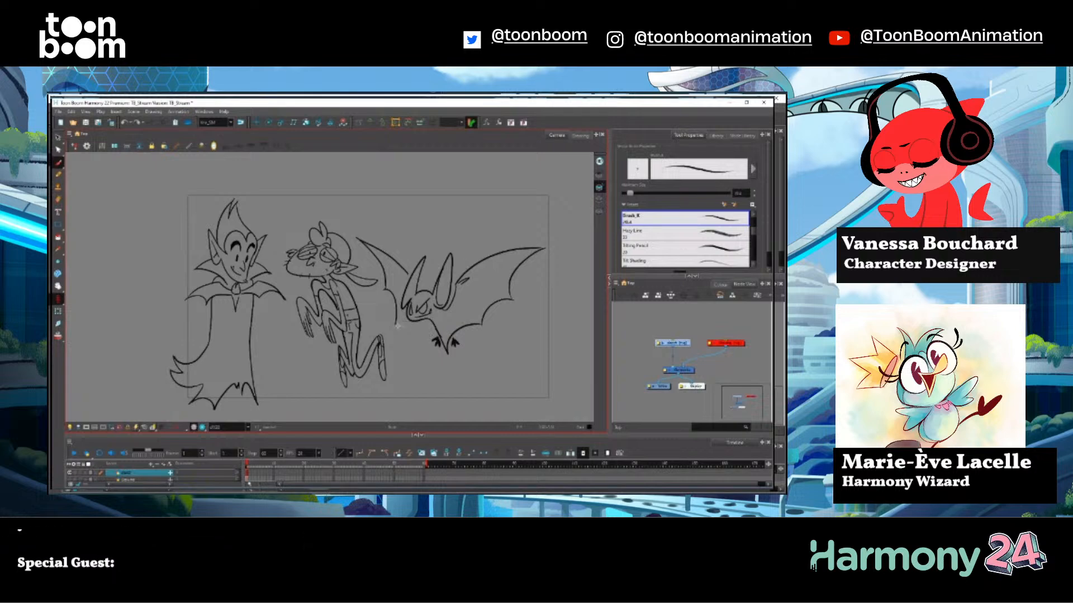
pyautogui.moveTo(397, 325); pyautogui.dragTo(440, 338)
# Undo the unwanted strokes around the bat's feet and finish its pointed lower body without feet.
pyautogui.hotkey('ctrl', 'z')
pyautogui.hotkey('ctrl', 'z')
pyautogui.hotkey('ctrl', 'z')
pyautogui.hotkey('ctrl', 'z')
pyautogui.hotkey('ctrl', 'z')
pyautogui.hotkey('ctrl', 'z')
pyautogui.hotkey('ctrl', 'z')
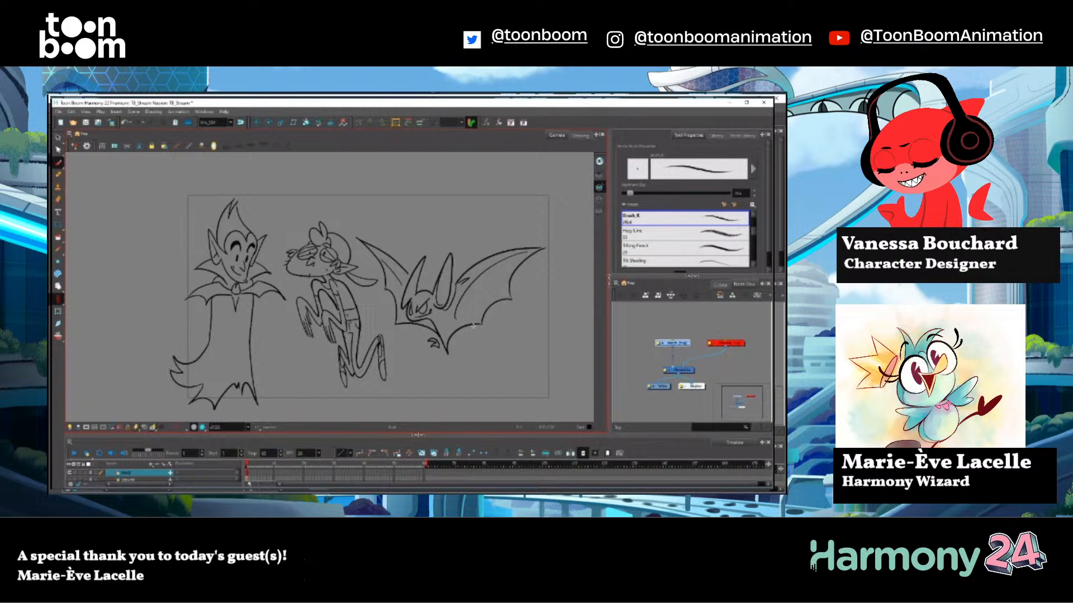
pyautogui.moveTo(461, 337); pyautogui.dragTo(459, 349)
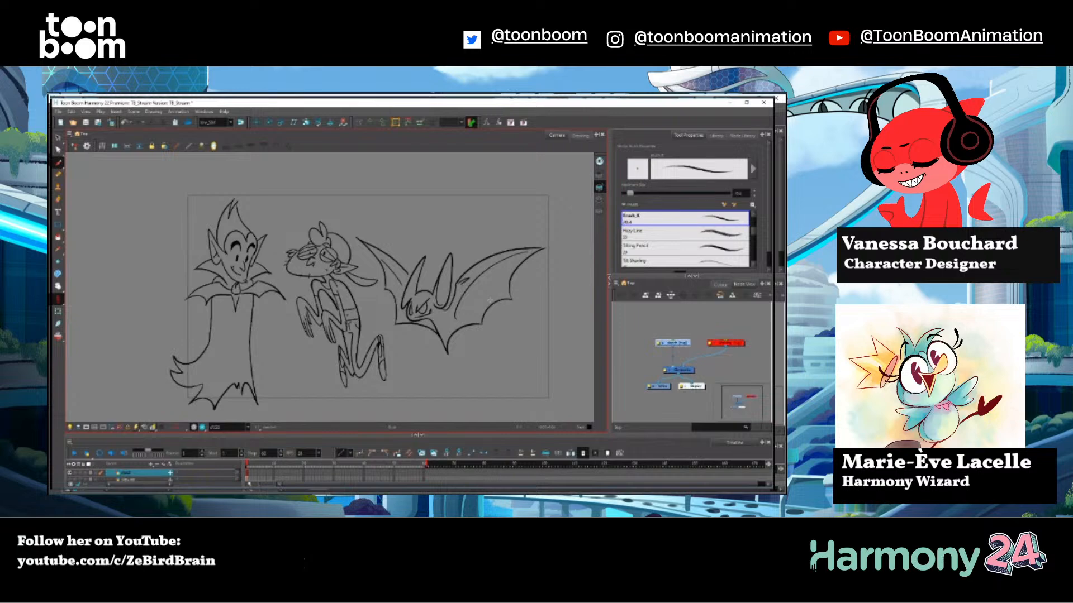
# Lasso the whole bat, scale it down slightly and move it up inside the camera frame.
pyautogui.hotkey('alt', 's')
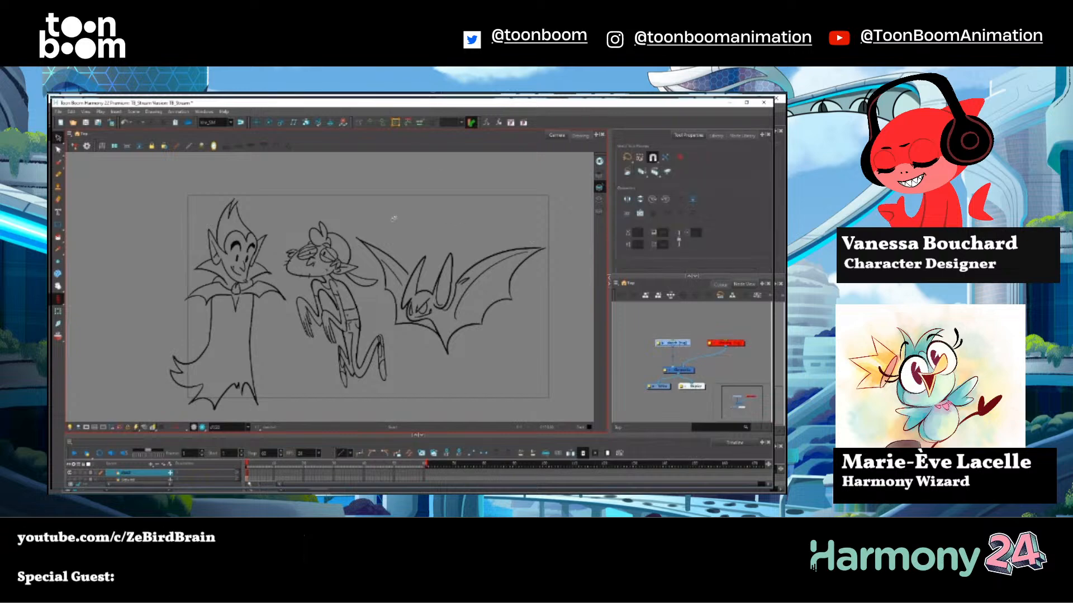
pyautogui.moveTo(400, 223)
pyautogui.mouseDown()
pyautogui.moveTo(383, 263)
pyautogui.moveTo(385, 299)
pyautogui.moveTo(486, 358)
pyautogui.mouseUp()
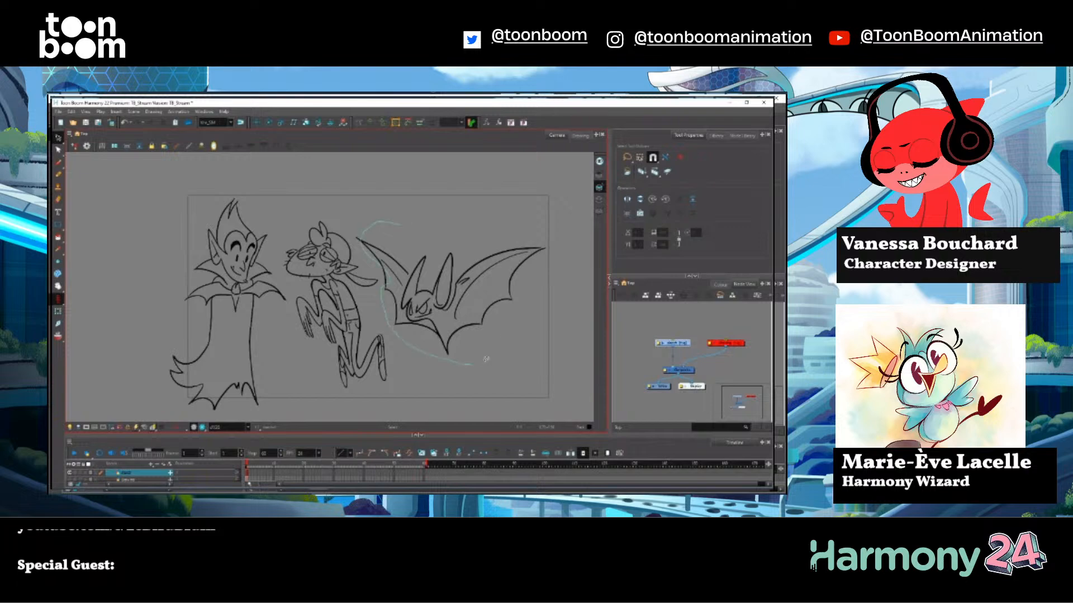
pyautogui.moveTo(509, 197); pyautogui.dragTo(492, 201)
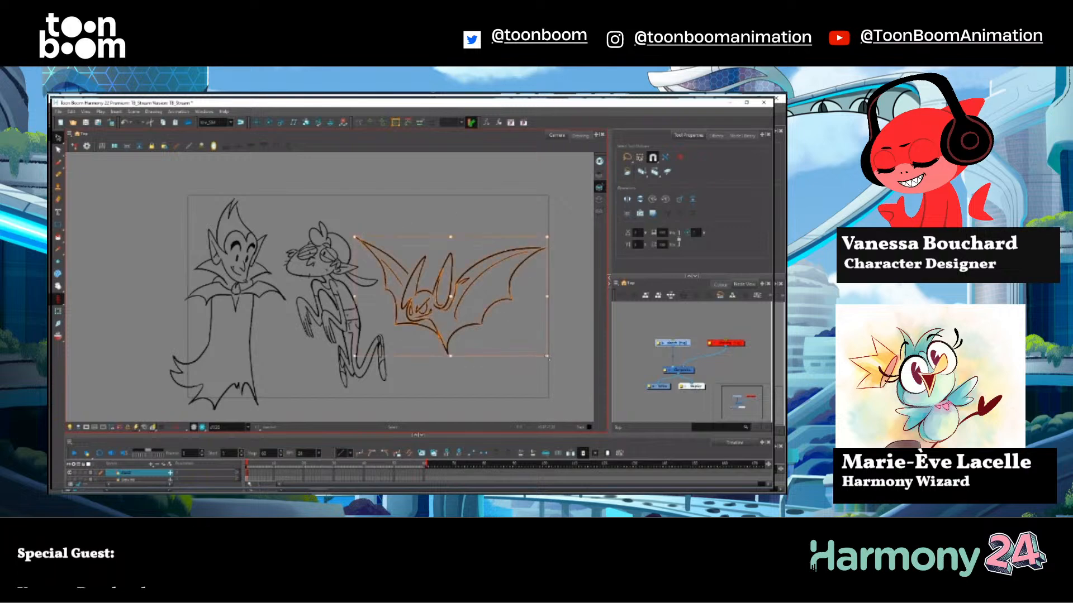
pyautogui.moveTo(549, 360); pyautogui.dragTo(531, 346)
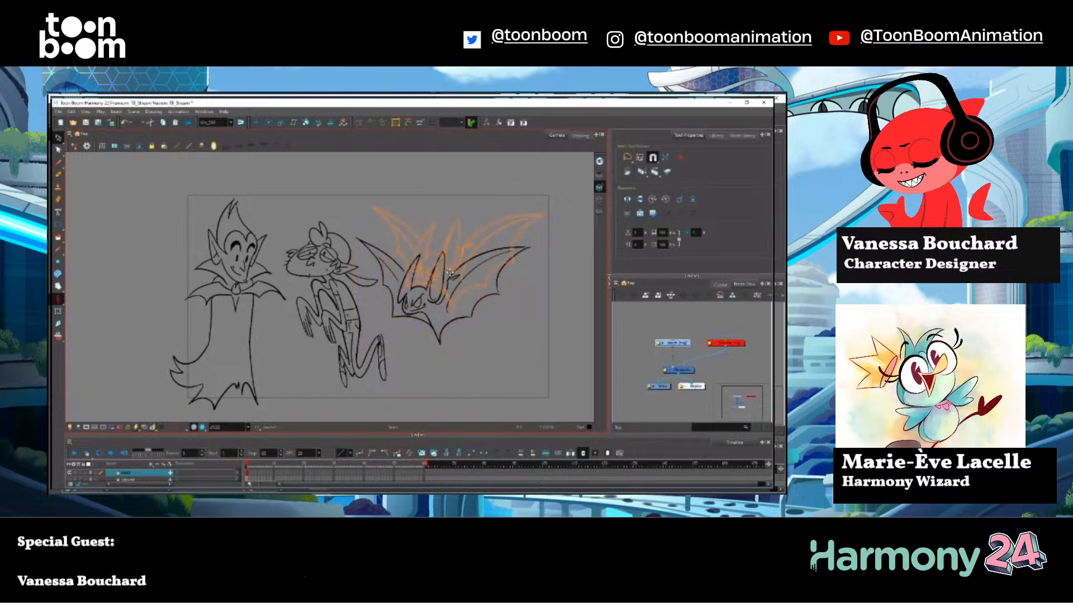
pyautogui.moveTo(437, 306); pyautogui.dragTo(449, 275)
pyautogui.click(472, 356)
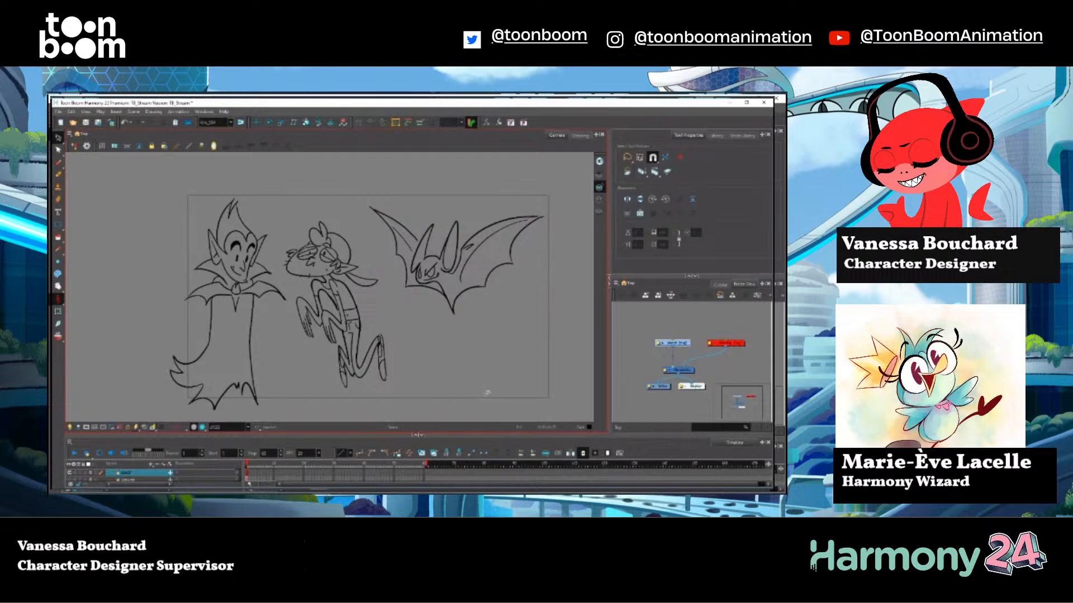
# Check the three character sketches in mirror view and return to the normal view.
pyautogui.click(58, 162)
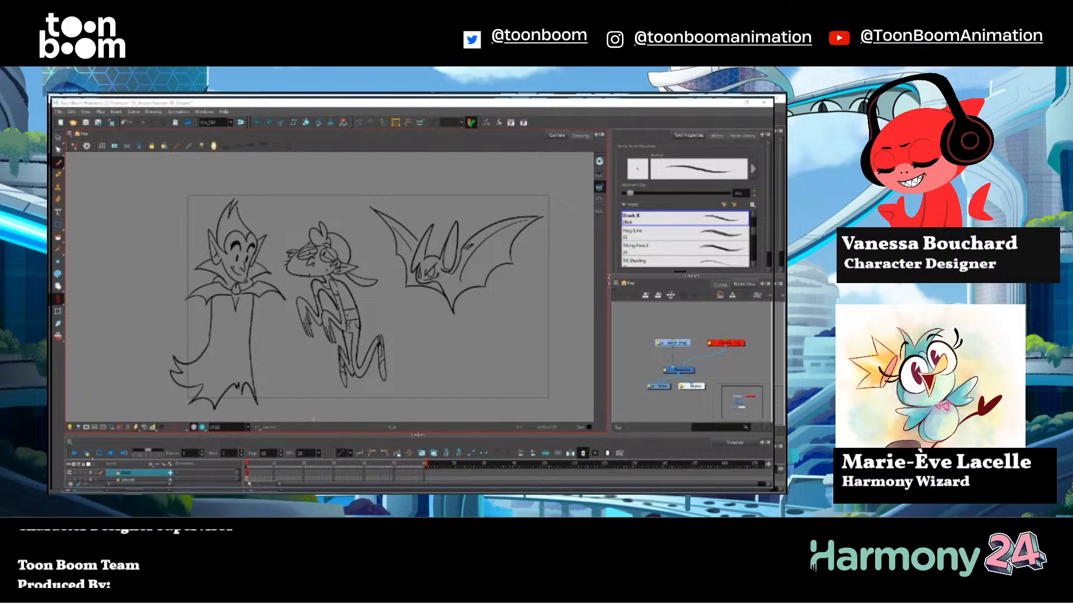
pyautogui.moveTo(247, 466)
pyautogui.mouseDown()
pyautogui.moveTo(267, 467)
pyautogui.moveTo(248, 466)
pyautogui.mouseUp()
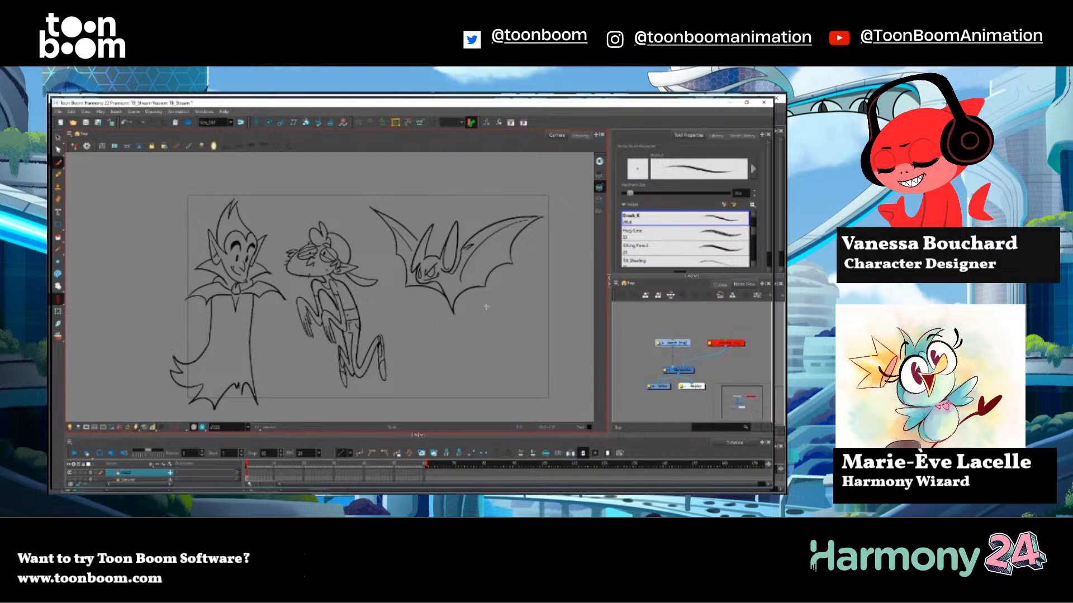
pyautogui.click(214, 146)
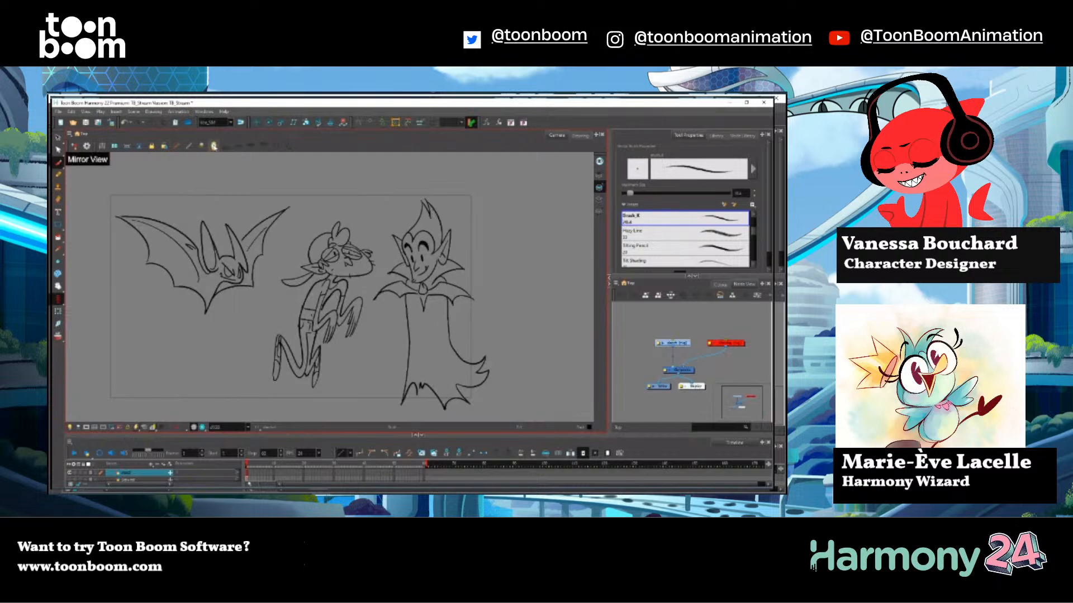
pyautogui.click(214, 146)
pyautogui.click(214, 145)
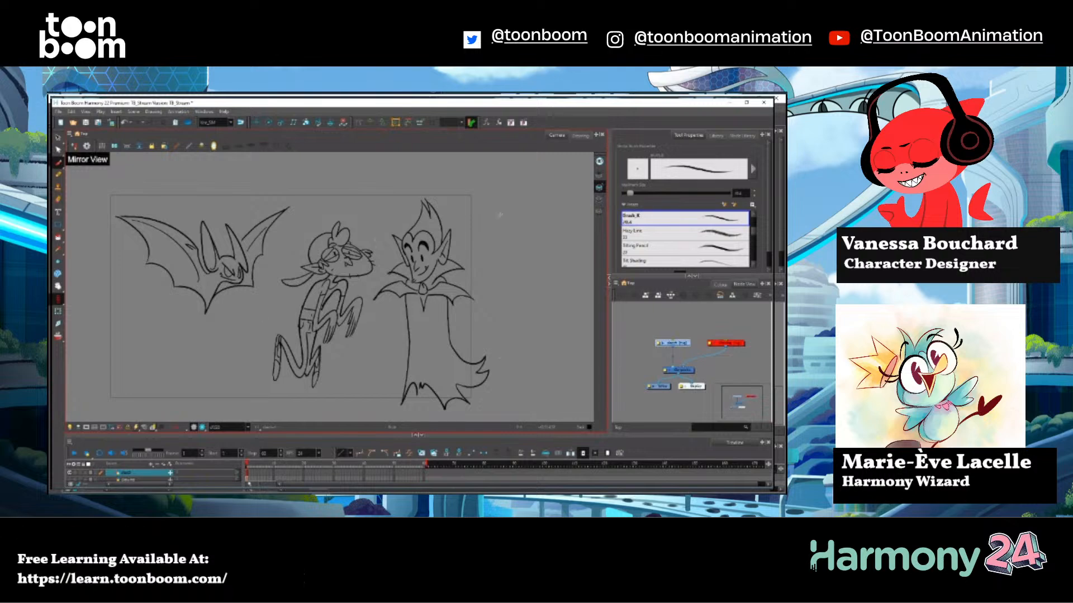
pyautogui.click(214, 146)
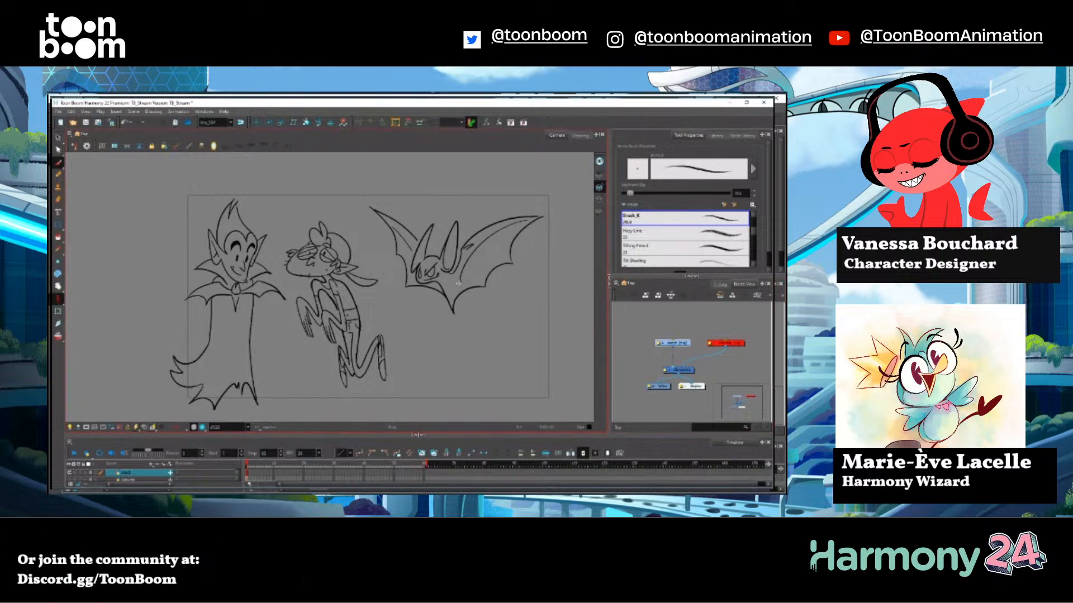
pyautogui.click(654, 324)
pyautogui.click(687, 344)
pyautogui.click(685, 328)
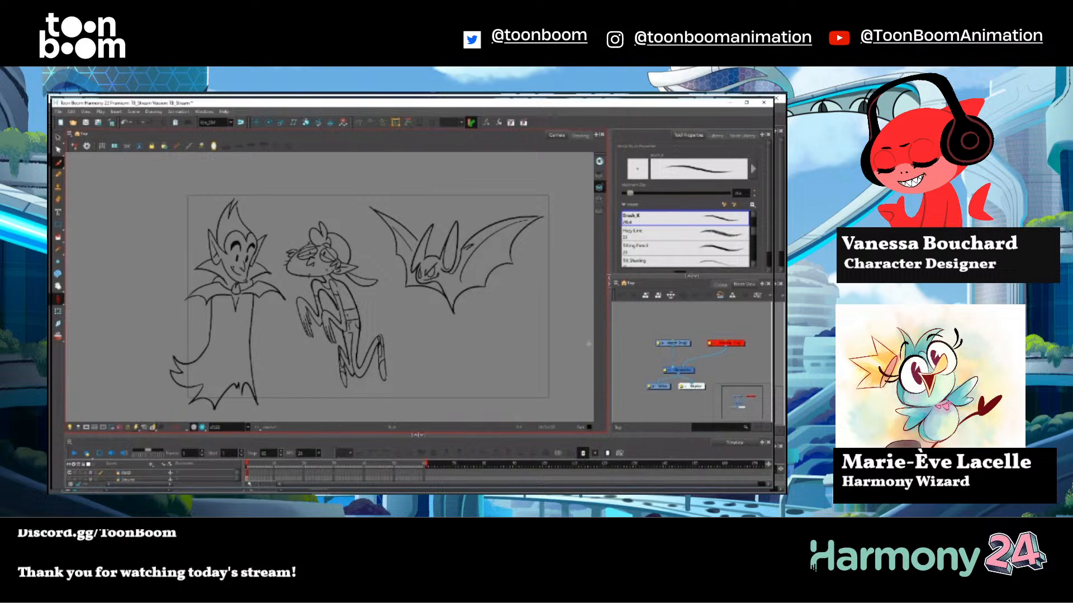
pyautogui.click(684, 343)
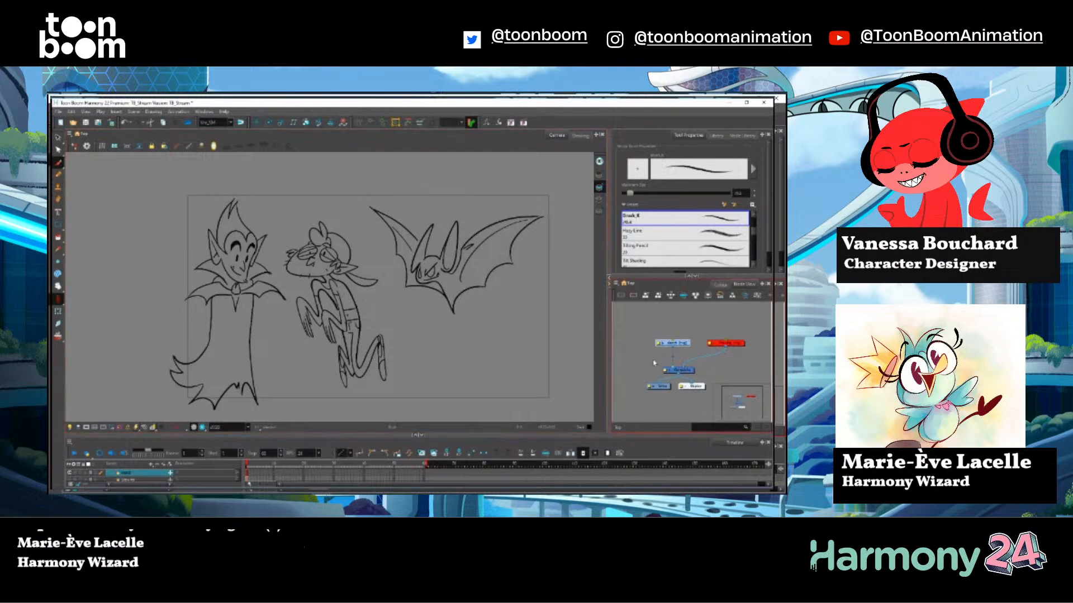
pyautogui.click(686, 329)
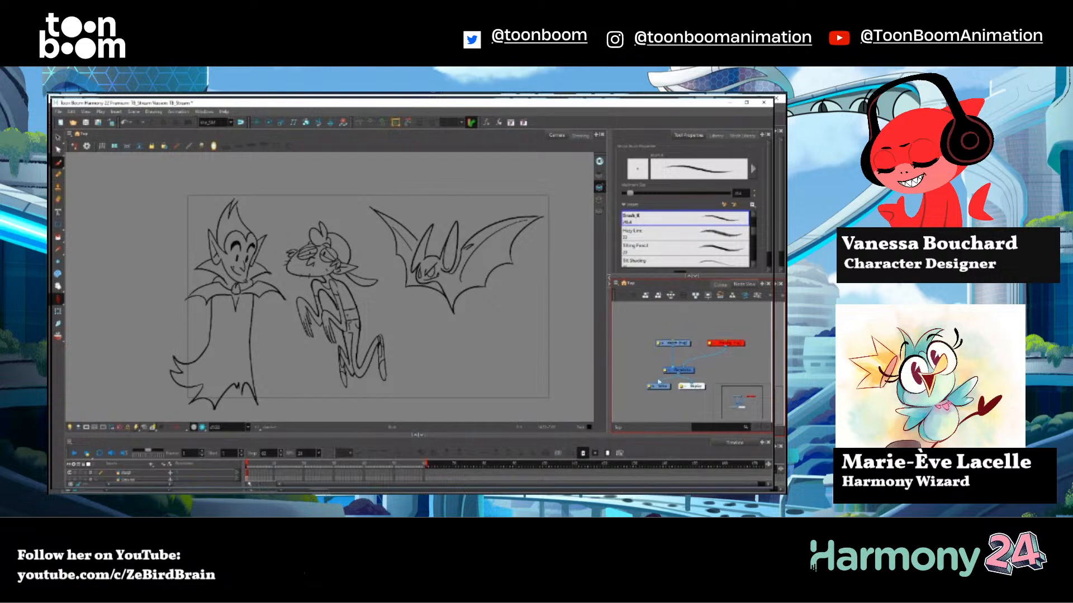
pyautogui.click(682, 342)
pyautogui.click(689, 319)
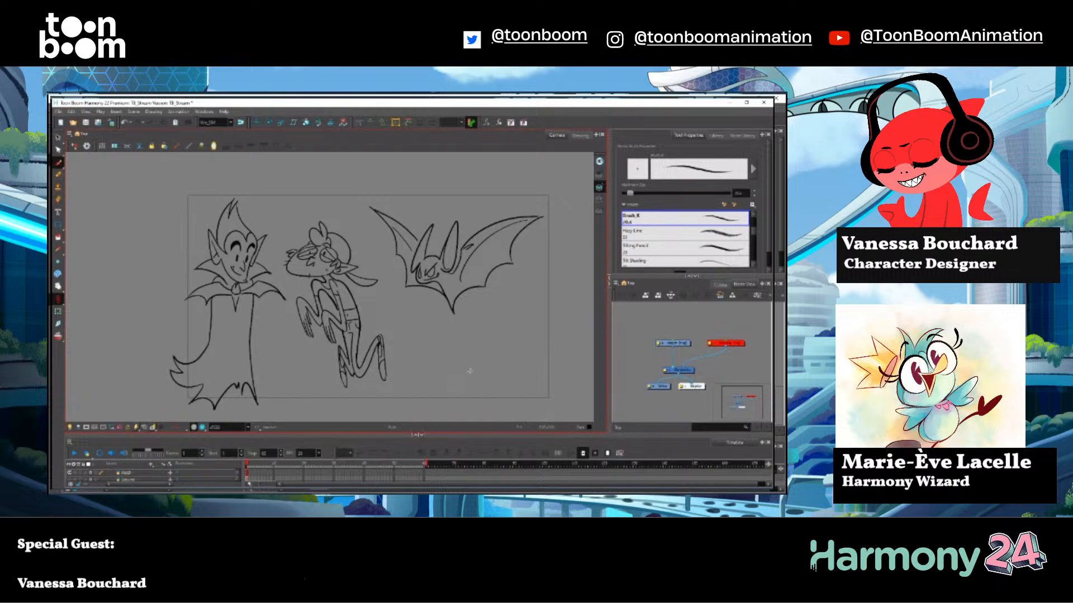
# Sketch a small open mouth with fangs below the bat and start a cat-like head outline with a pointed ear.
pyautogui.scroll(1, 482, 378)
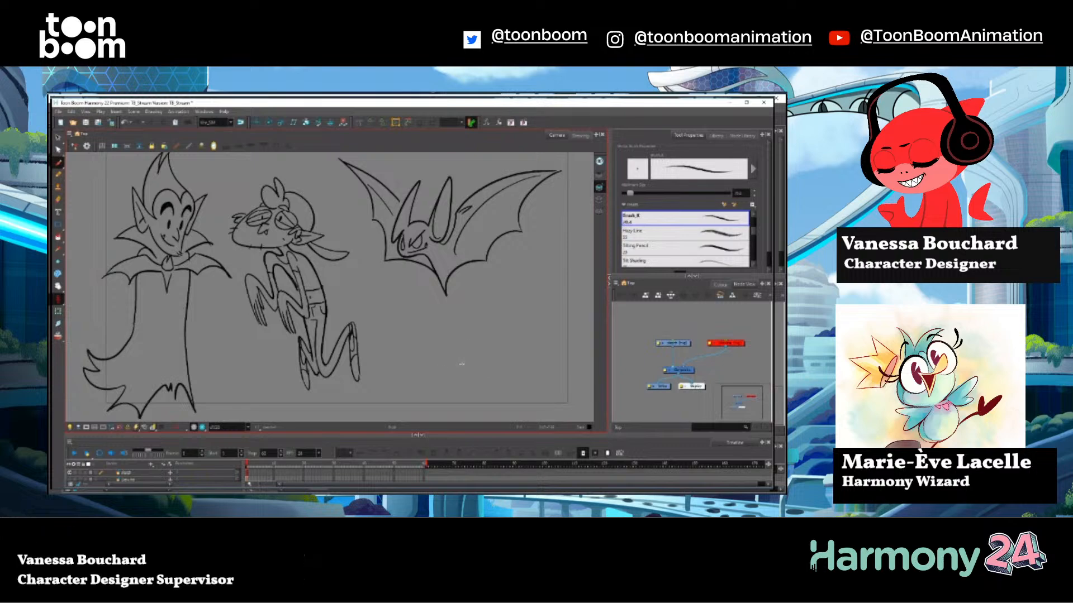
pyautogui.moveTo(438, 363); pyautogui.dragTo(462, 367)
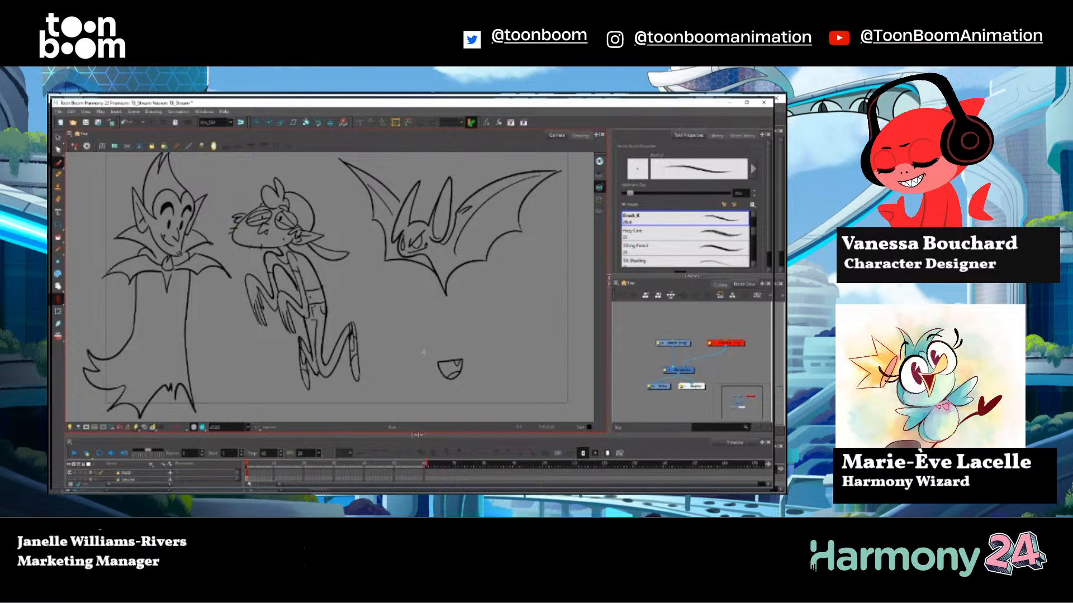
pyautogui.moveTo(423, 367)
pyautogui.mouseDown()
pyautogui.moveTo(477, 312)
pyautogui.moveTo(457, 341)
pyautogui.mouseUp()
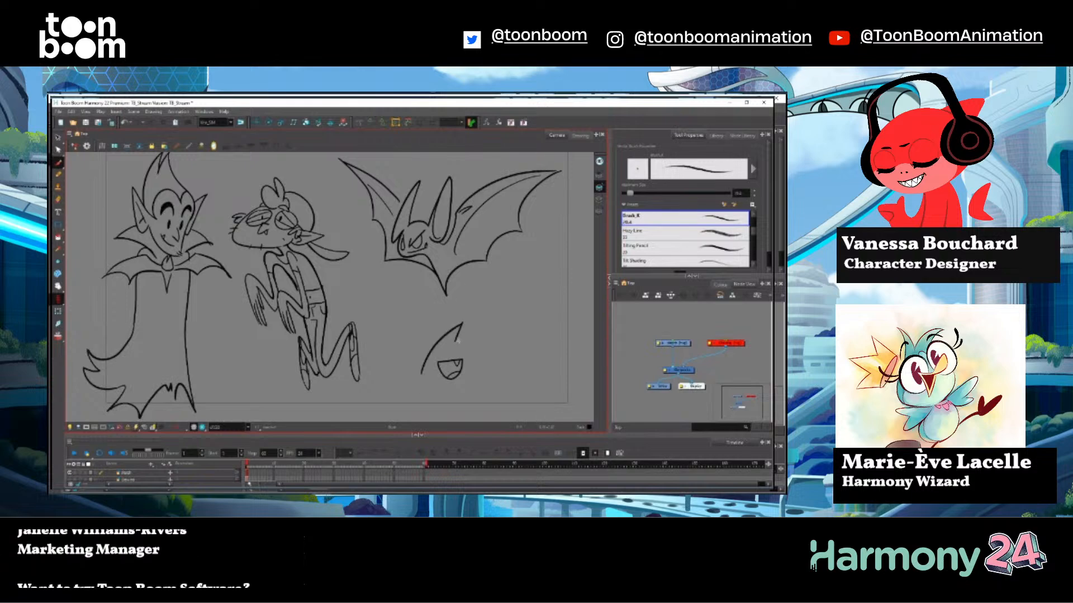
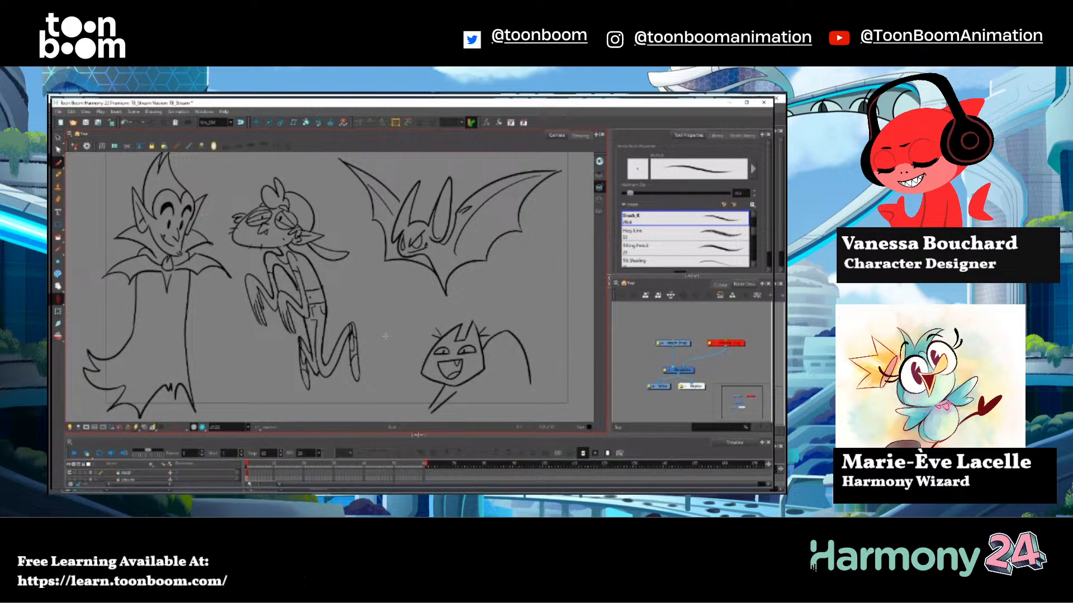
# Examine the faces of the vampire and the hunched character up close.
pyautogui.scroll(-2, 355, 296)
pyautogui.scroll(4, 299, 248)
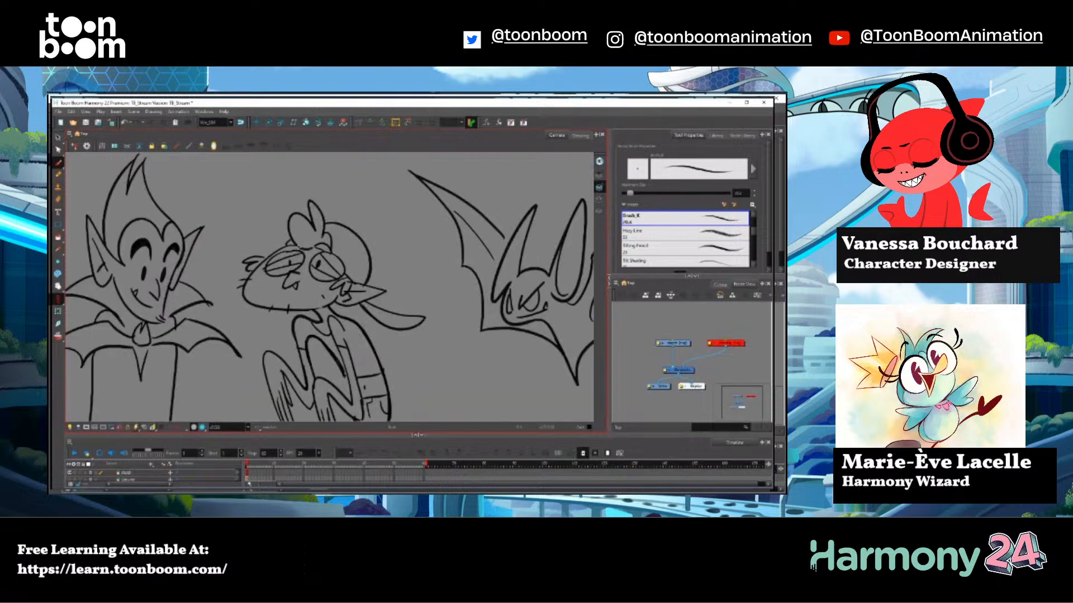
pyautogui.scroll(4, 300, 250)
pyautogui.scroll(-3, 323, 264)
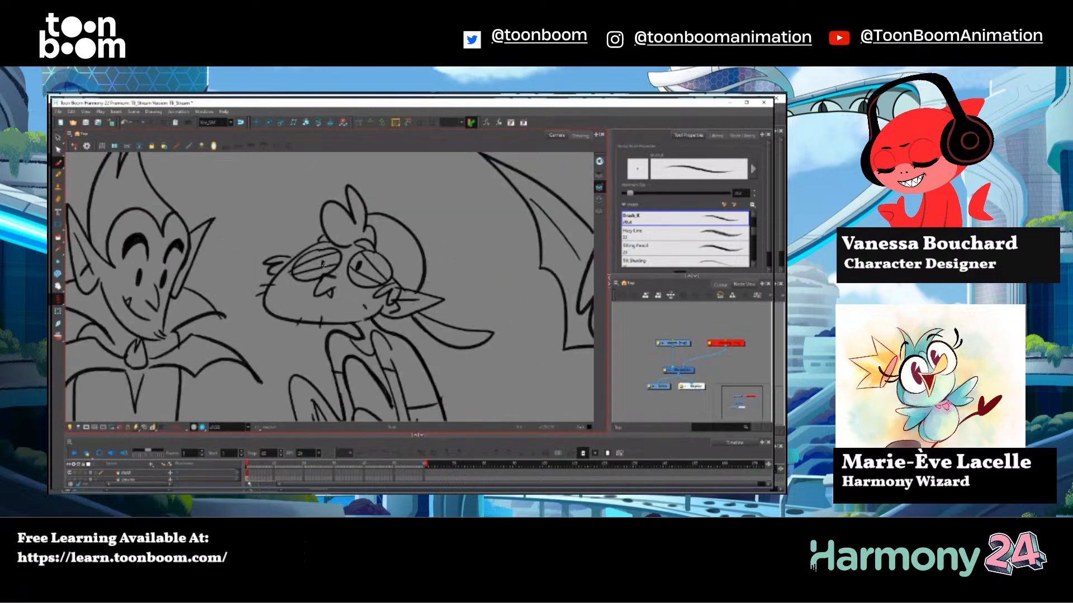
pyautogui.scroll(-3, 360, 272)
pyautogui.scroll(2, 374, 268)
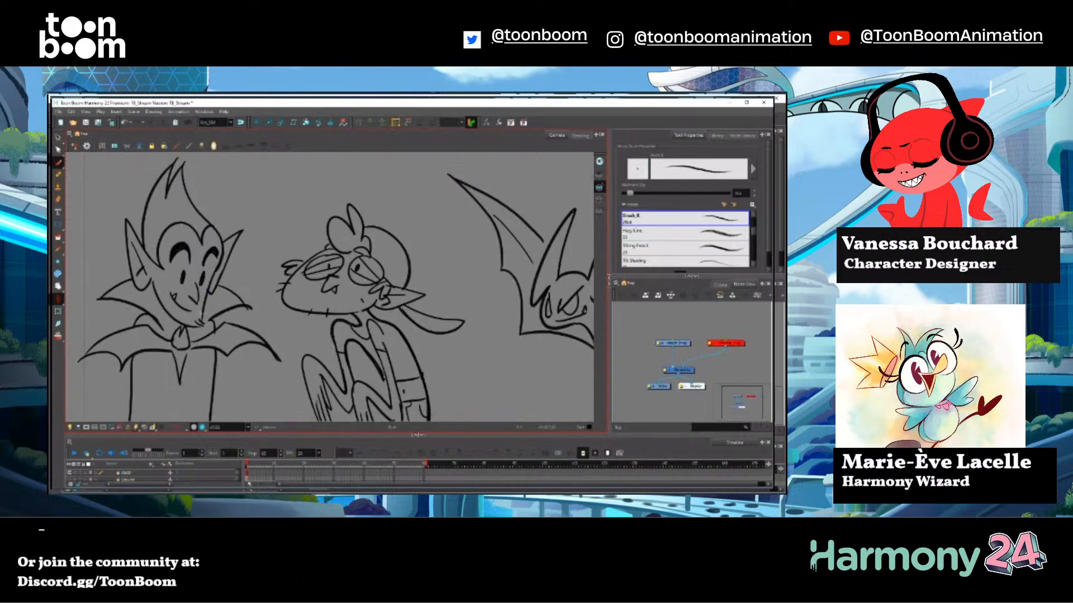
pyautogui.click(58, 138)
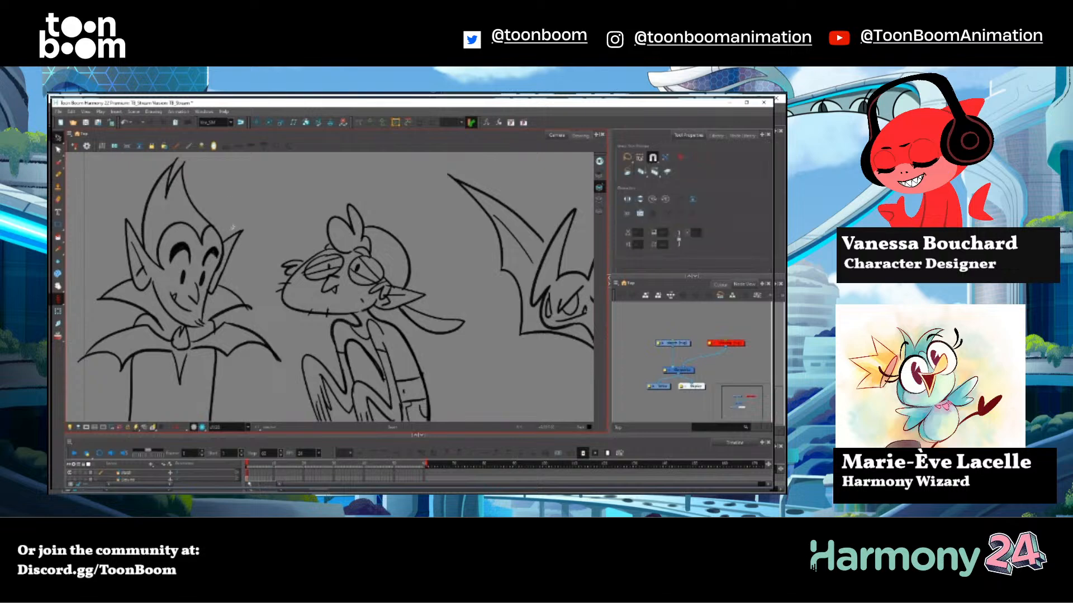
pyautogui.moveTo(218, 197)
pyautogui.mouseDown()
pyautogui.moveTo(124, 304)
pyautogui.moveTo(224, 279)
pyautogui.mouseUp()
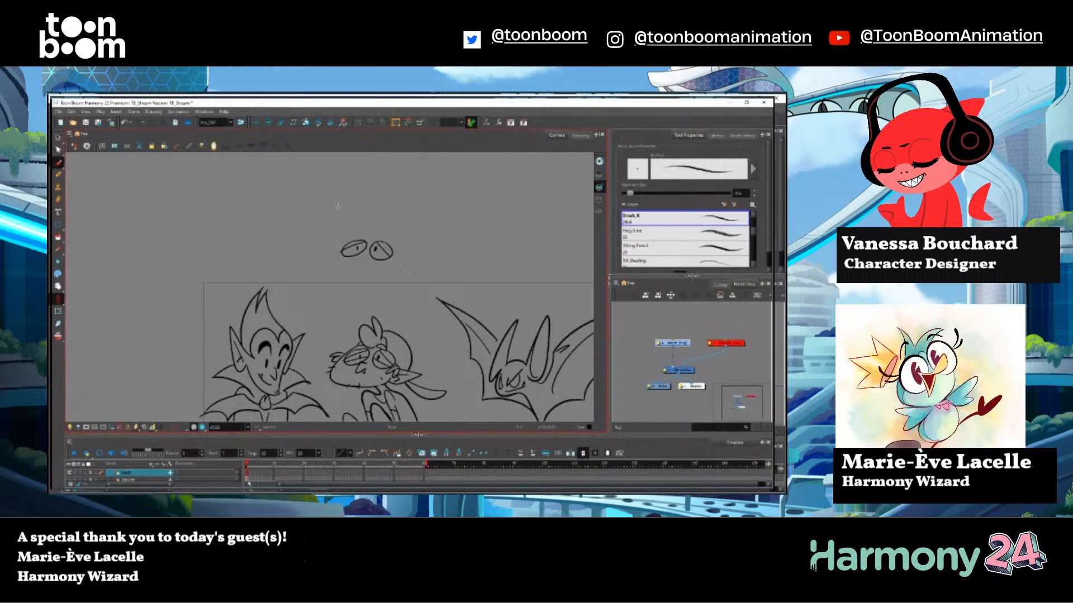
# Delete the eyelid lines crossing the pair of eyes sketched above the camera frame.
pyautogui.hotkey('alt', 's')
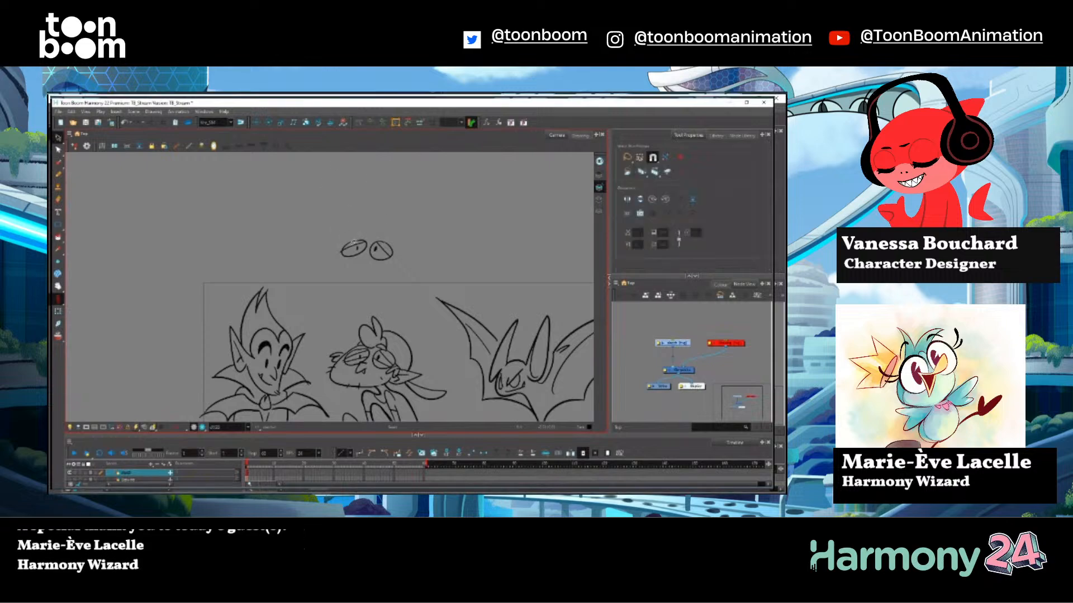
pyautogui.click(353, 243)
pyautogui.press('Delete')
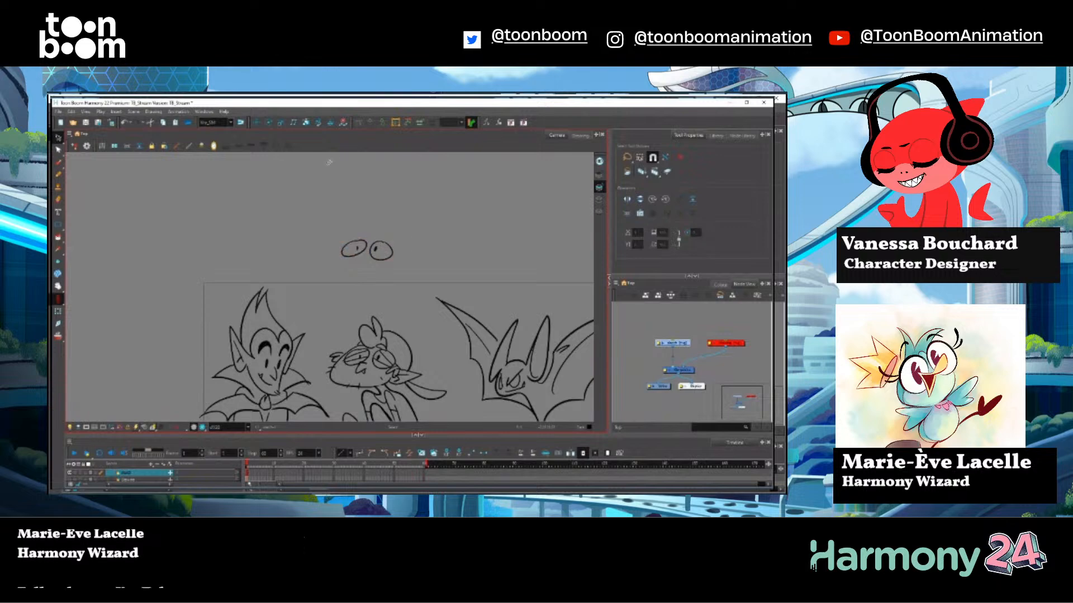
# Sketch a grumpy cat's head around the pair of eyes, with half-closed lids, a small frown, pointed ears and whiskers.
pyautogui.click(58, 163)
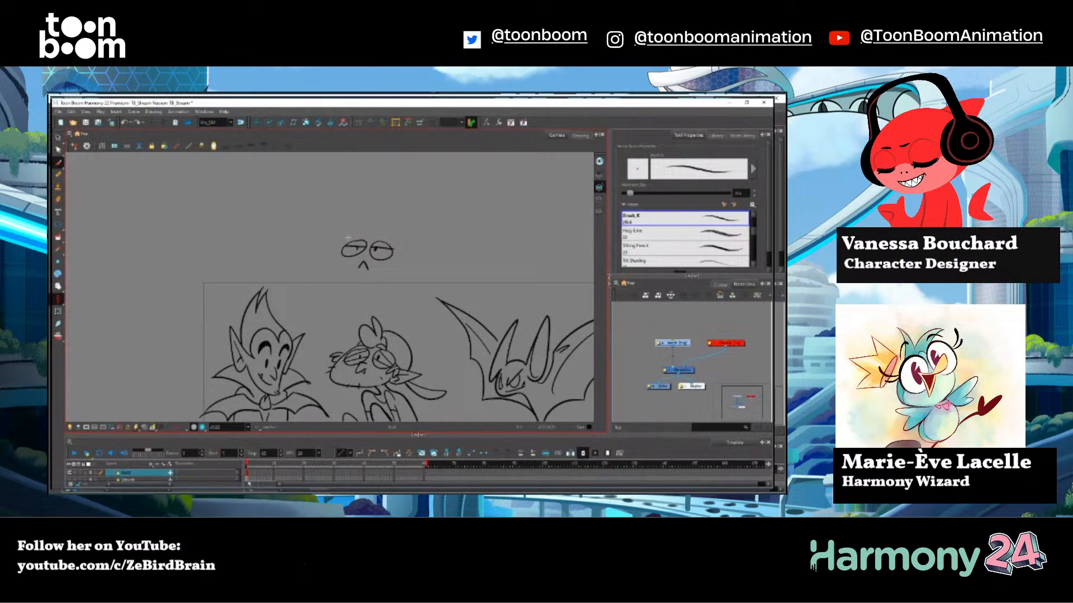
pyautogui.moveTo(348, 238)
pyautogui.mouseDown()
pyautogui.moveTo(352, 273)
pyautogui.moveTo(336, 272)
pyautogui.moveTo(397, 274)
pyautogui.mouseUp()
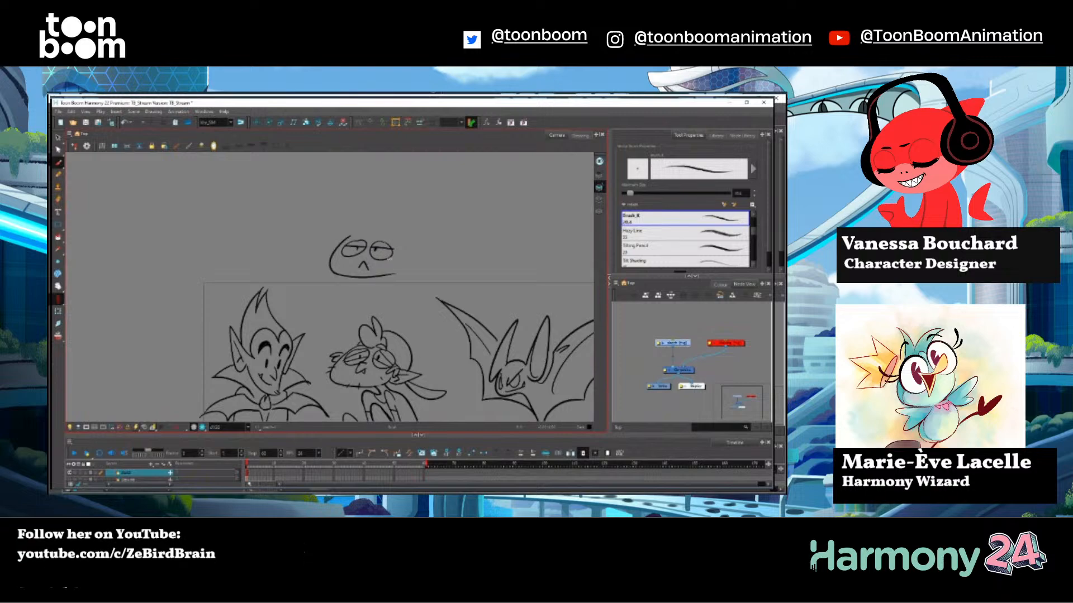
pyautogui.moveTo(349, 239)
pyautogui.mouseDown()
pyautogui.moveTo(348, 217)
pyautogui.moveTo(382, 234)
pyautogui.moveTo(412, 224)
pyautogui.moveTo(408, 245)
pyautogui.mouseUp()
pyautogui.hotkey('ctrl', 'z')
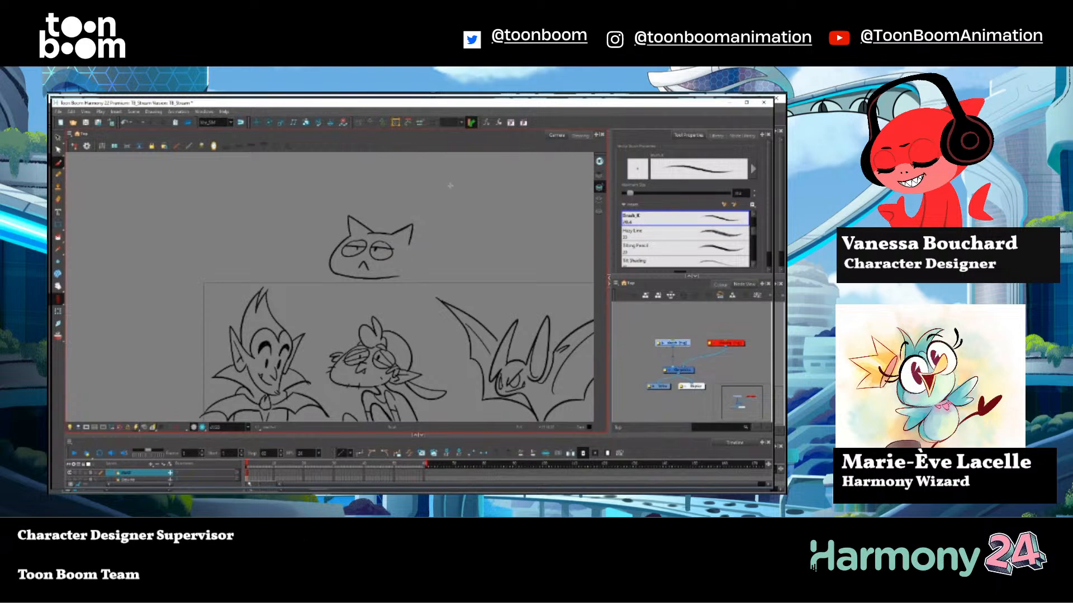
pyautogui.moveTo(336, 260)
pyautogui.mouseDown()
pyautogui.moveTo(317, 259)
pyautogui.moveTo(321, 270)
pyautogui.mouseUp()
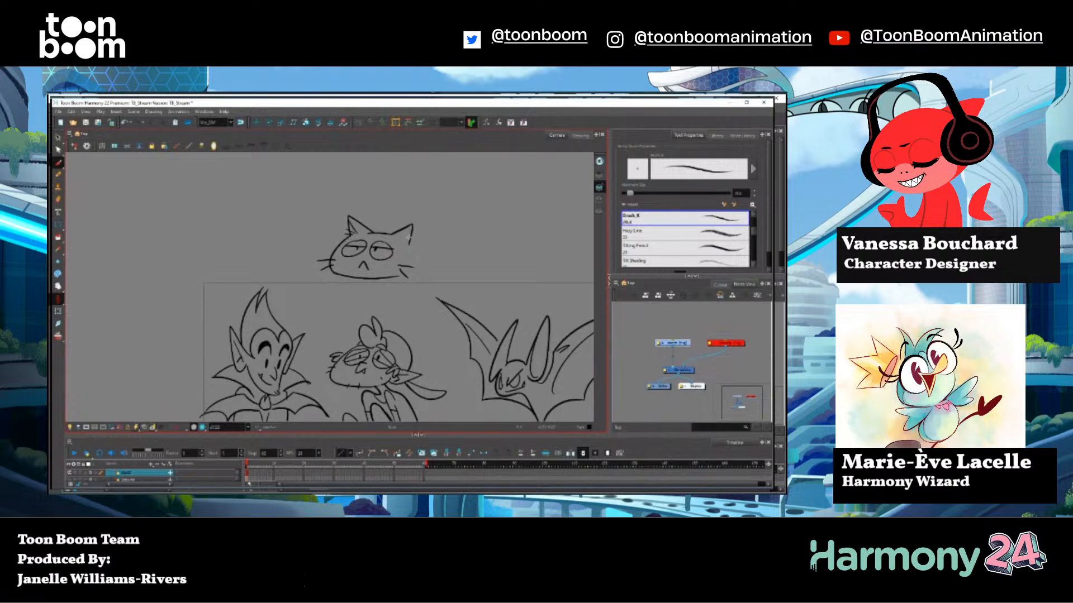
pyautogui.moveTo(412, 227); pyautogui.dragTo(404, 240)
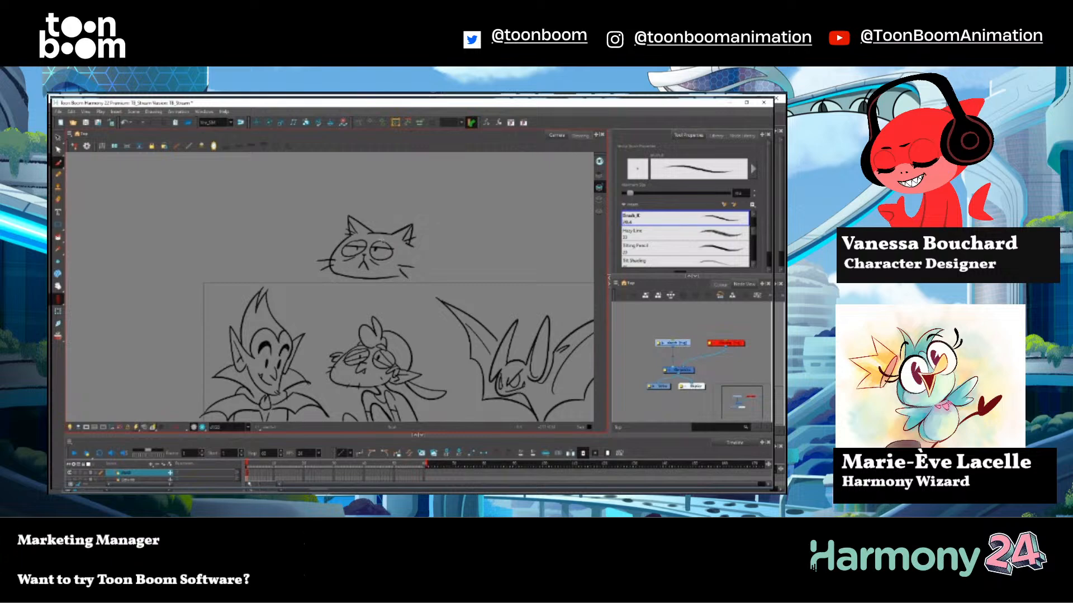
# Sketch the grumpy cat's outstretched front legs, a large rounded body behind the head and a hind foot.
pyautogui.moveTo(338, 236)
pyautogui.mouseDown()
pyautogui.moveTo(293, 252)
pyautogui.moveTo(290, 273)
pyautogui.moveTo(330, 271)
pyautogui.mouseUp()
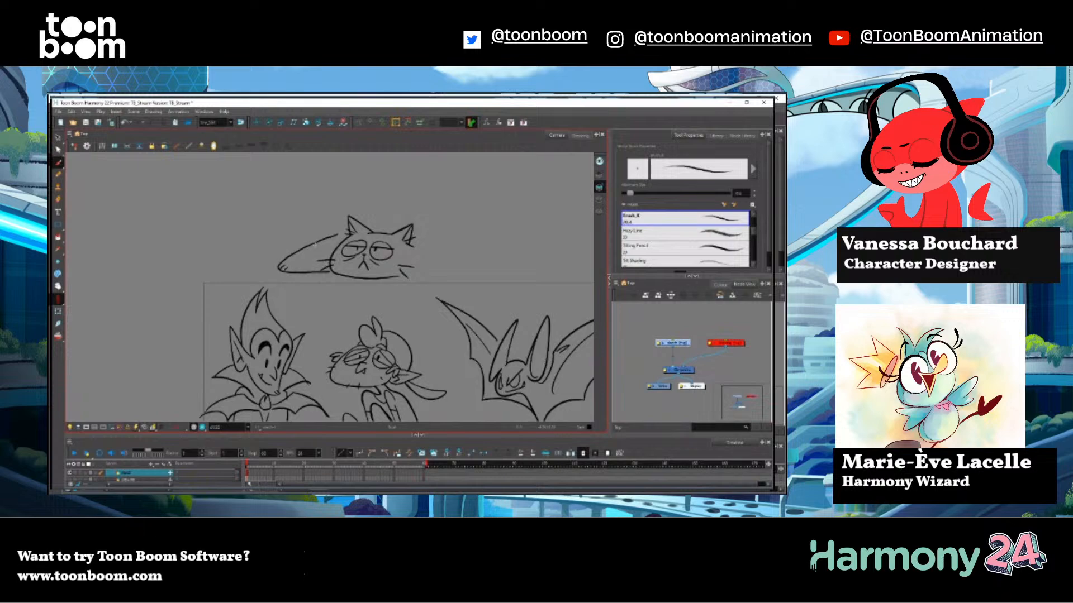
pyautogui.moveTo(399, 276)
pyautogui.mouseDown()
pyautogui.moveTo(488, 277)
pyautogui.moveTo(457, 252)
pyautogui.mouseUp()
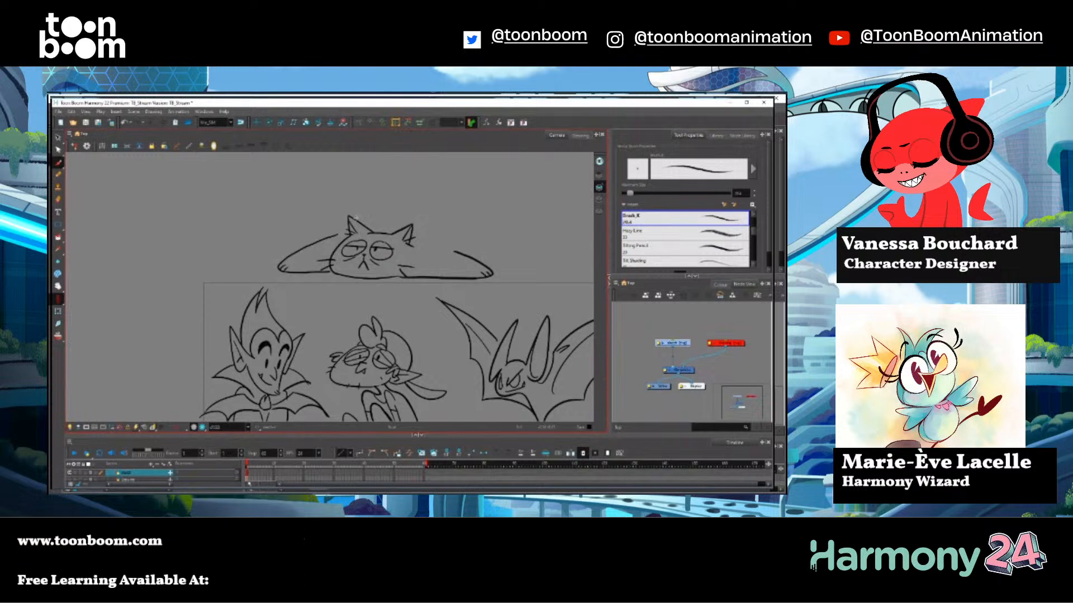
pyautogui.moveTo(361, 219); pyautogui.dragTo(475, 222)
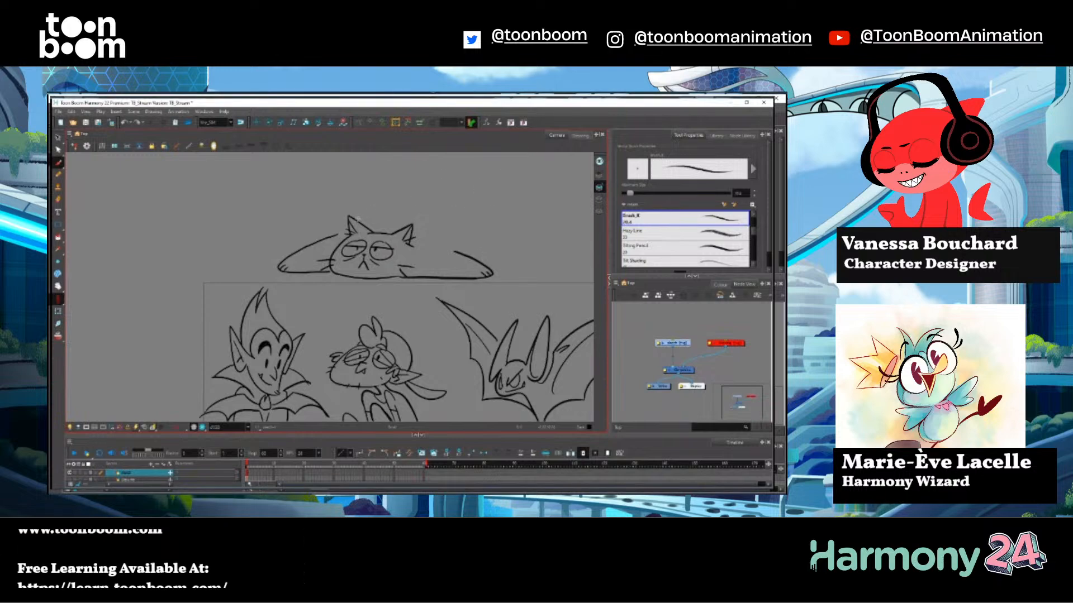
pyautogui.moveTo(469, 222); pyautogui.dragTo(484, 246)
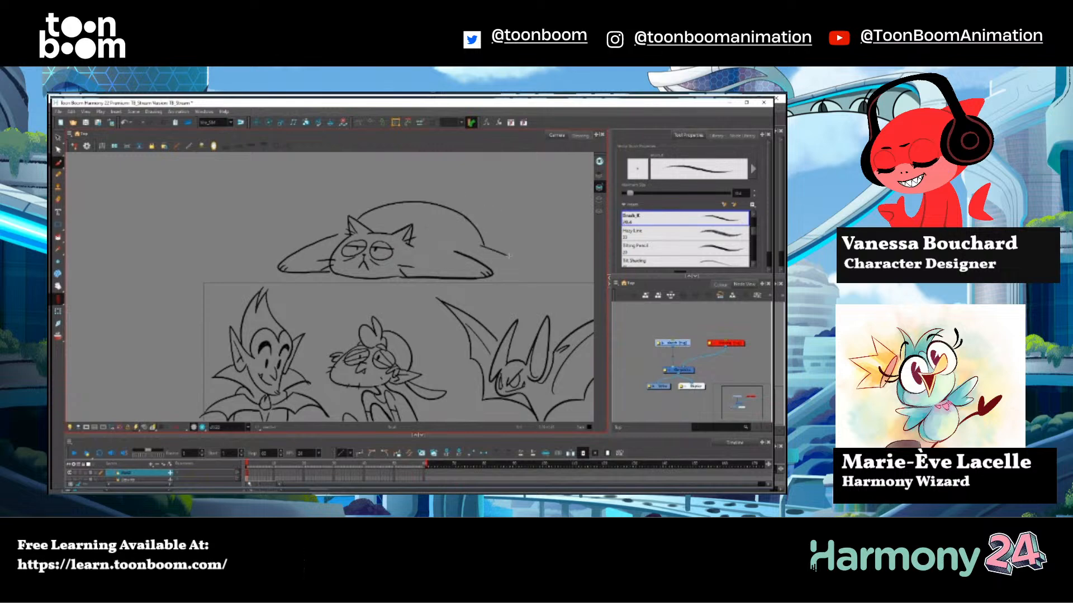
pyautogui.moveTo(485, 248); pyautogui.dragTo(516, 265)
pyautogui.hotkey('ctrl', 'z')
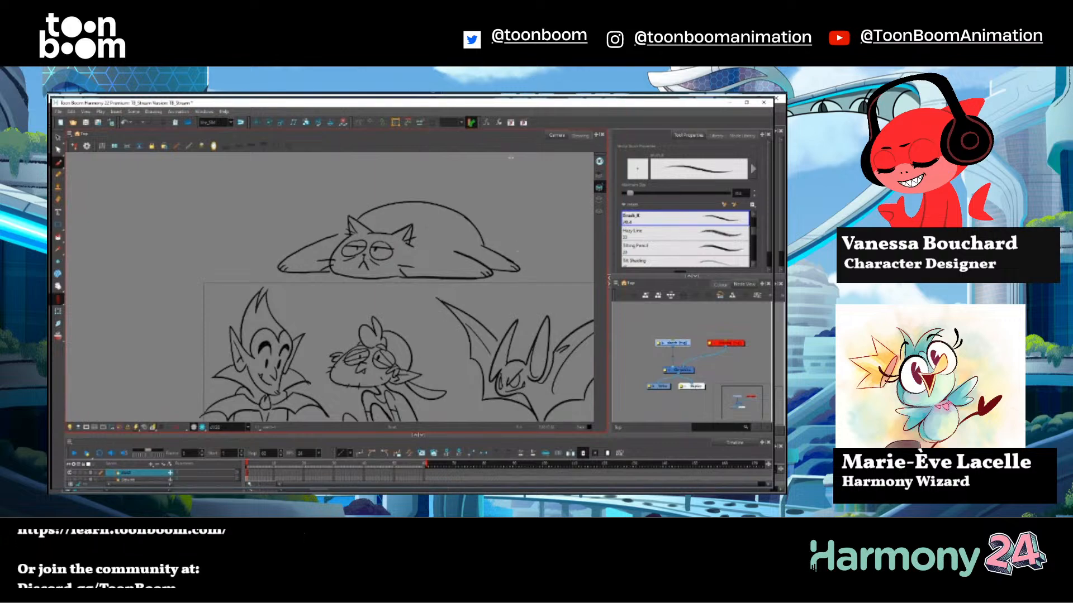
# Add thick curved stripes across the grumpy cat's back and short stripes on its legs.
pyautogui.moveTo(371, 218)
pyautogui.mouseDown()
pyautogui.moveTo(435, 230)
pyautogui.moveTo(420, 215)
pyautogui.moveTo(447, 216)
pyautogui.mouseUp()
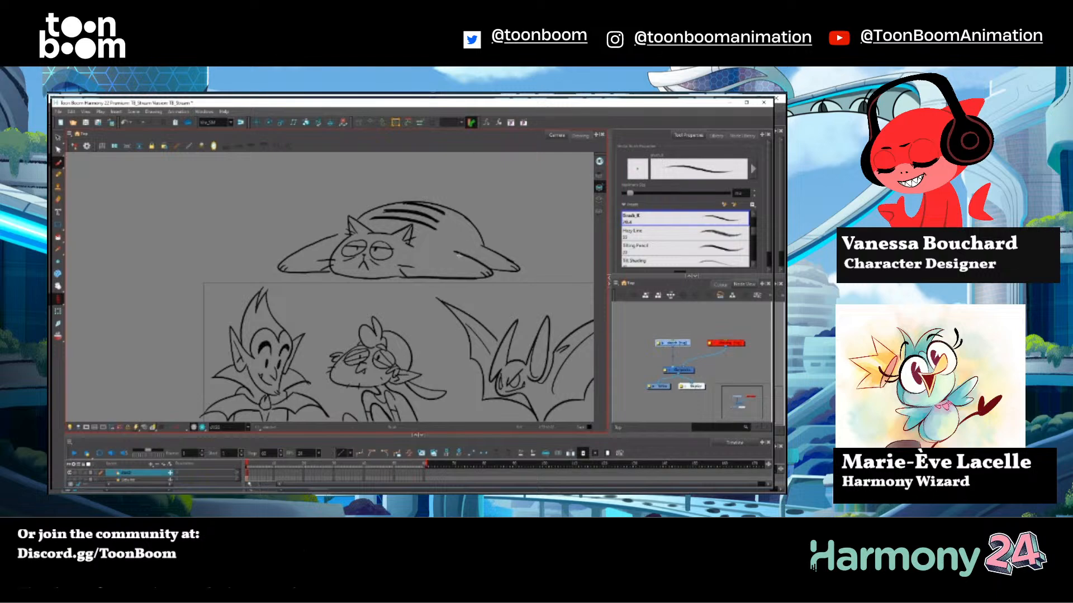
pyautogui.moveTo(447, 264); pyautogui.dragTo(463, 255)
pyautogui.moveTo(446, 265); pyautogui.dragTo(497, 255)
pyautogui.hotkey('ctrl', 'z')
pyautogui.hotkey('ctrl', 'z')
pyautogui.hotkey('ctrl', 'z')
pyautogui.hotkey('ctrl', 'z')
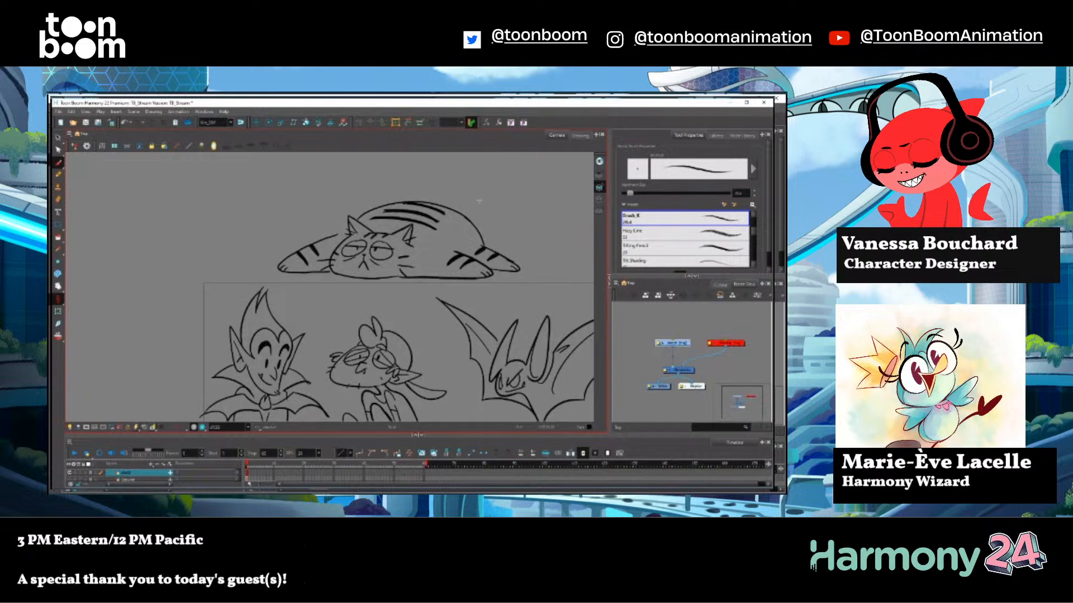
# Draw a raised, rounded tail at the grumpy cat's rear and band it with stripes.
pyautogui.moveTo(485, 225)
pyautogui.mouseDown()
pyautogui.moveTo(522, 237)
pyautogui.moveTo(483, 176)
pyautogui.moveTo(497, 248)
pyautogui.mouseUp()
pyautogui.hotkey('ctrl', 'z')
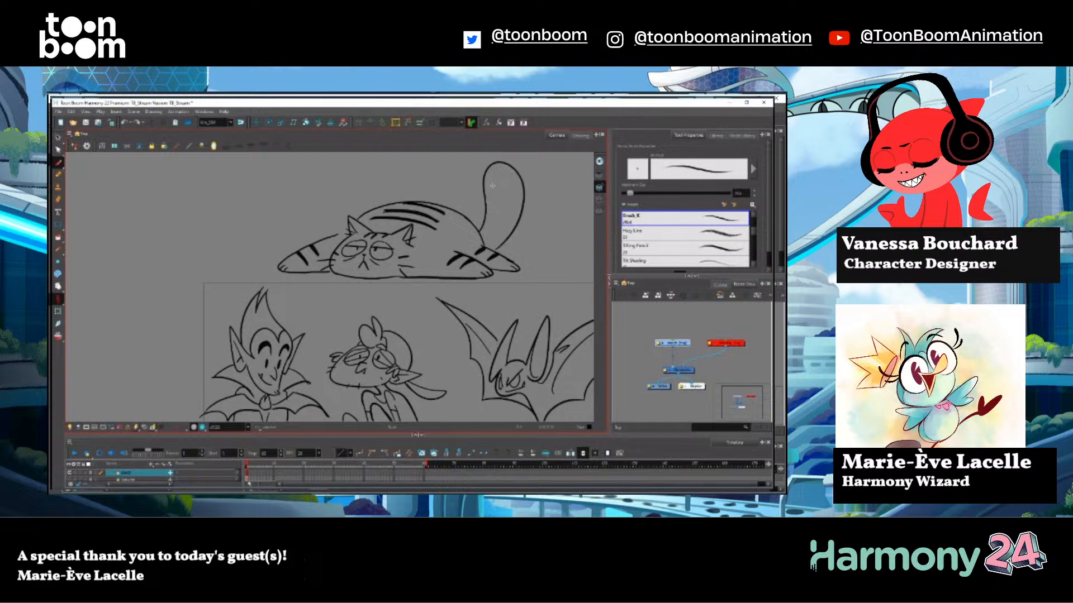
pyautogui.moveTo(484, 195)
pyautogui.mouseDown()
pyautogui.moveTo(518, 189)
pyautogui.moveTo(507, 222)
pyautogui.moveTo(492, 212)
pyautogui.moveTo(511, 216)
pyautogui.mouseUp()
pyautogui.hotkey('ctrl', 'z')
pyautogui.hotkey('ctrl', 'z')
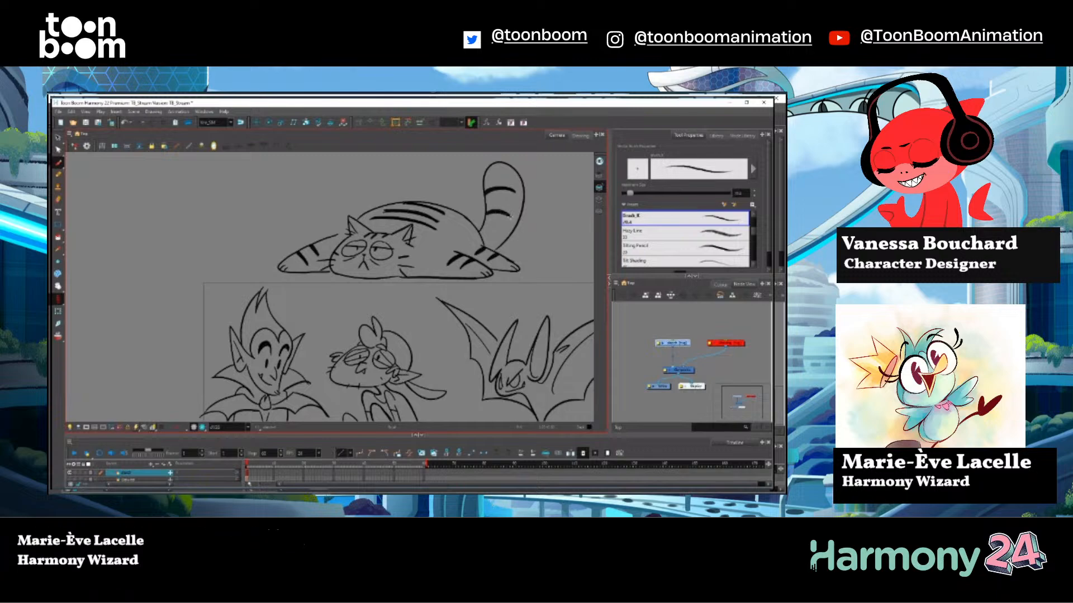
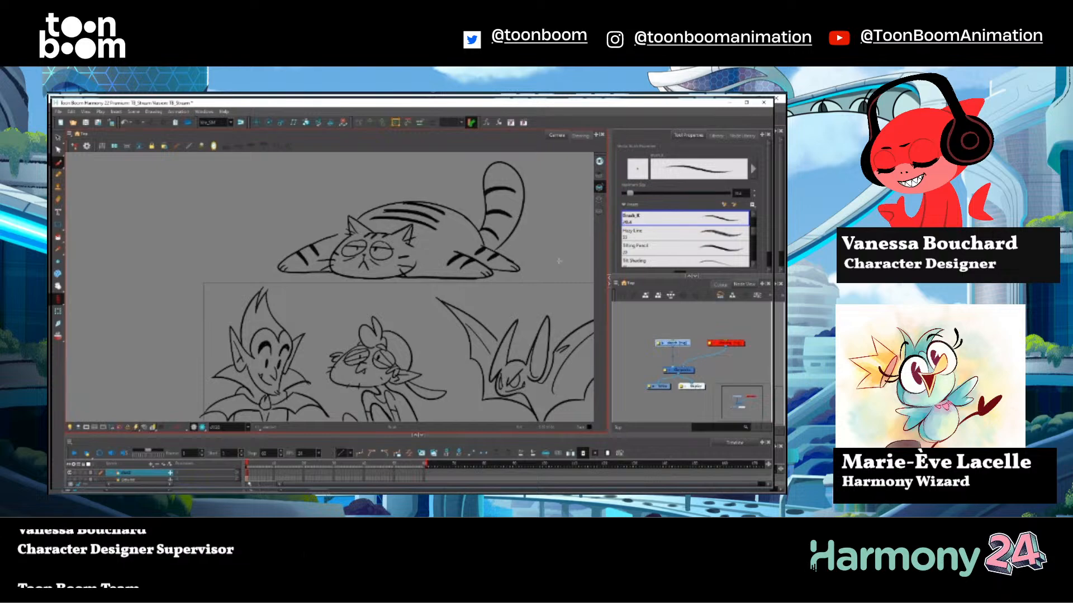
# Sketch a clawed hand with spread fingers at the end of the laughing cat's arm near the frame's lower edge.
pyautogui.scroll(-1, 397, 383)
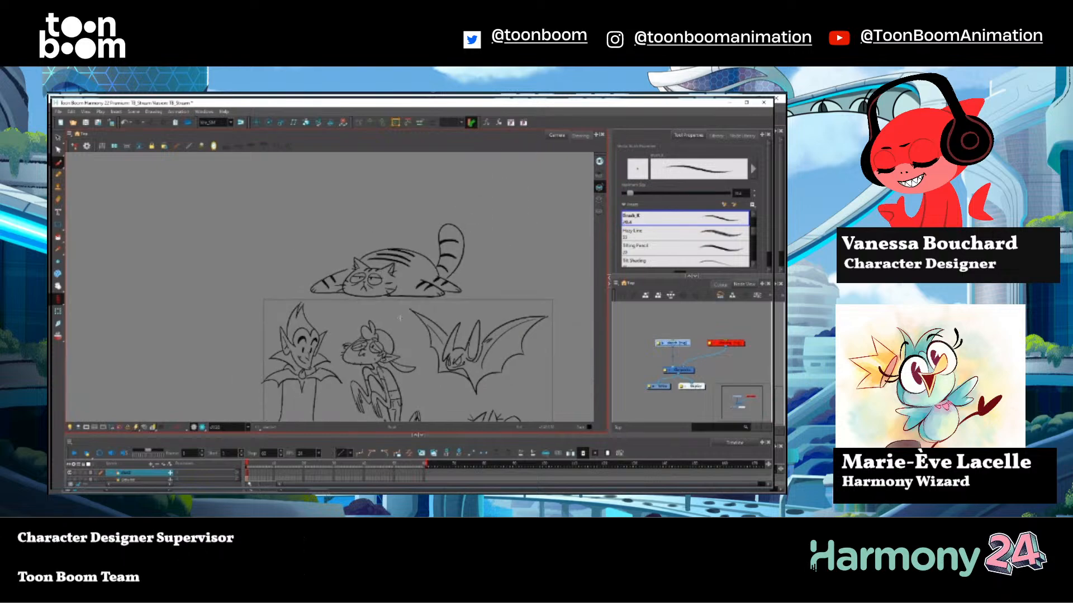
pyautogui.scroll(1, 399, 383)
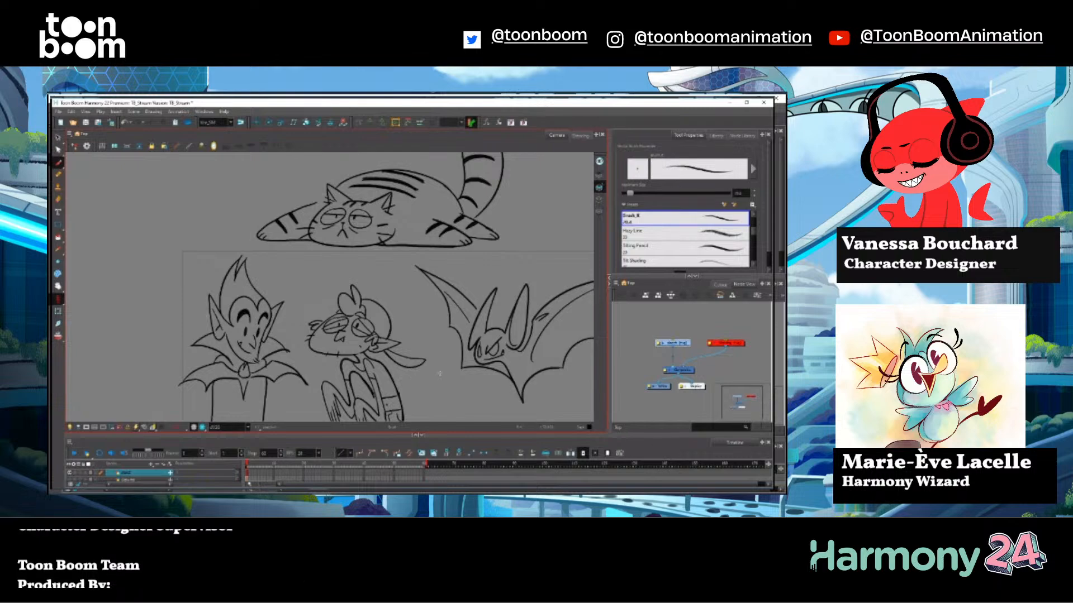
pyautogui.press('2')
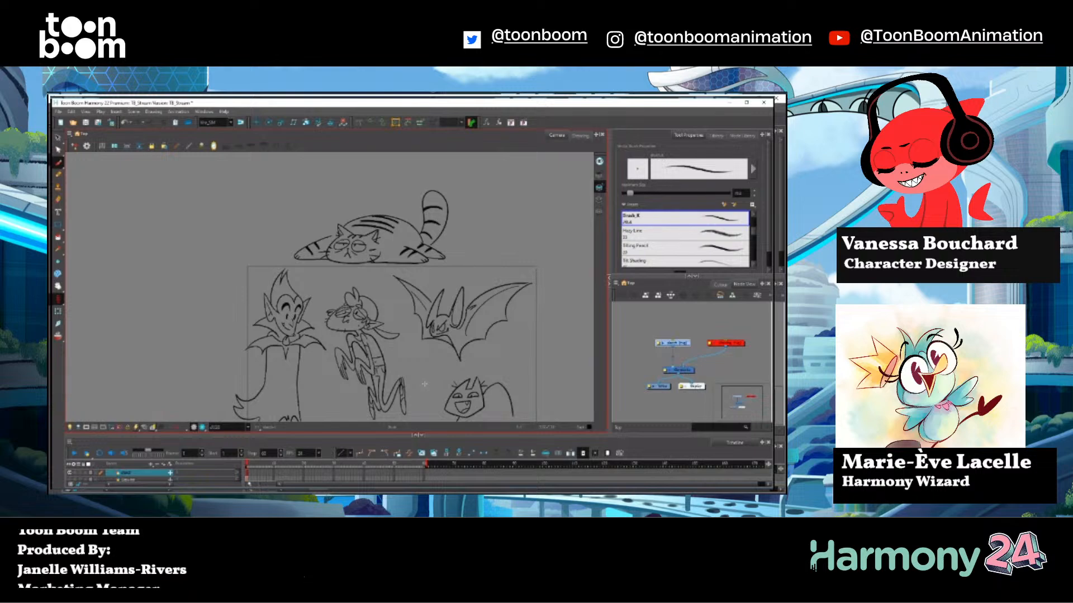
pyautogui.scroll(-2, 419, 366)
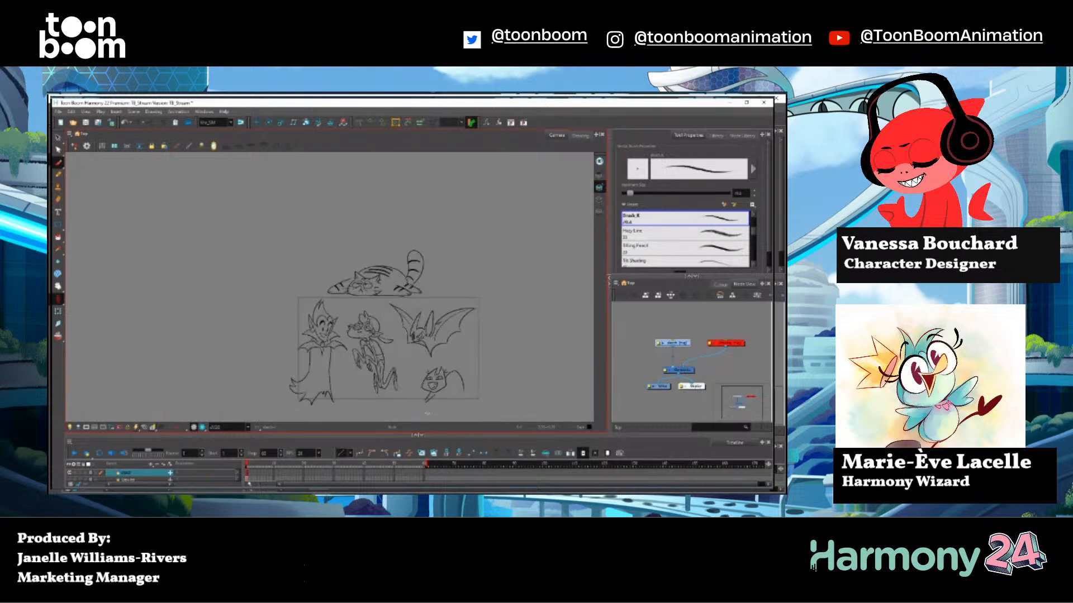
pyautogui.scroll(5, 475, 389)
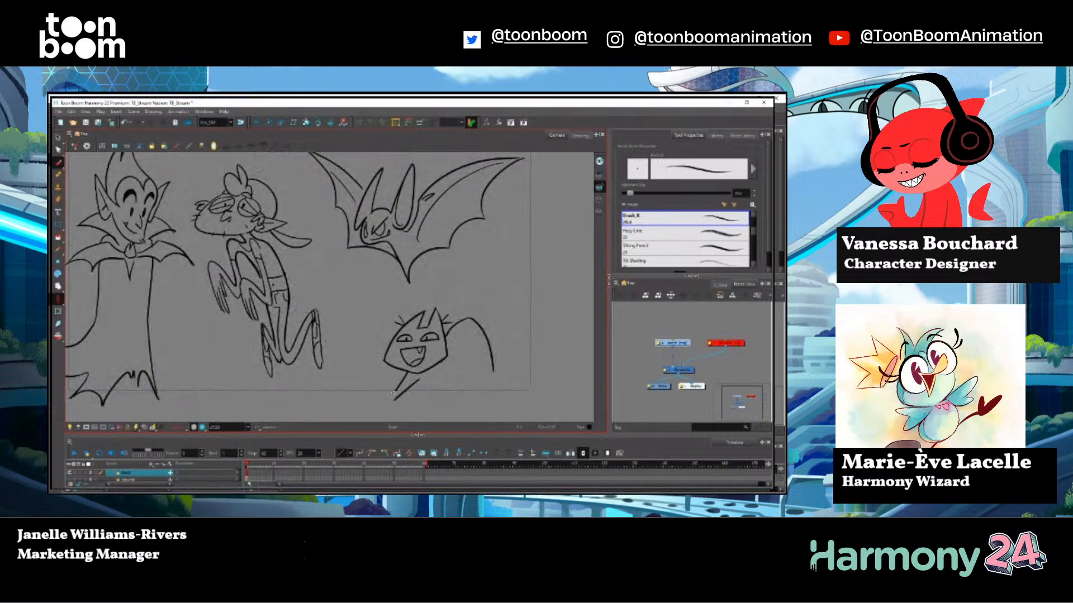
pyautogui.moveTo(388, 396)
pyautogui.mouseDown()
pyautogui.moveTo(387, 405)
pyautogui.moveTo(395, 400)
pyautogui.moveTo(381, 387)
pyautogui.moveTo(382, 405)
pyautogui.mouseUp()
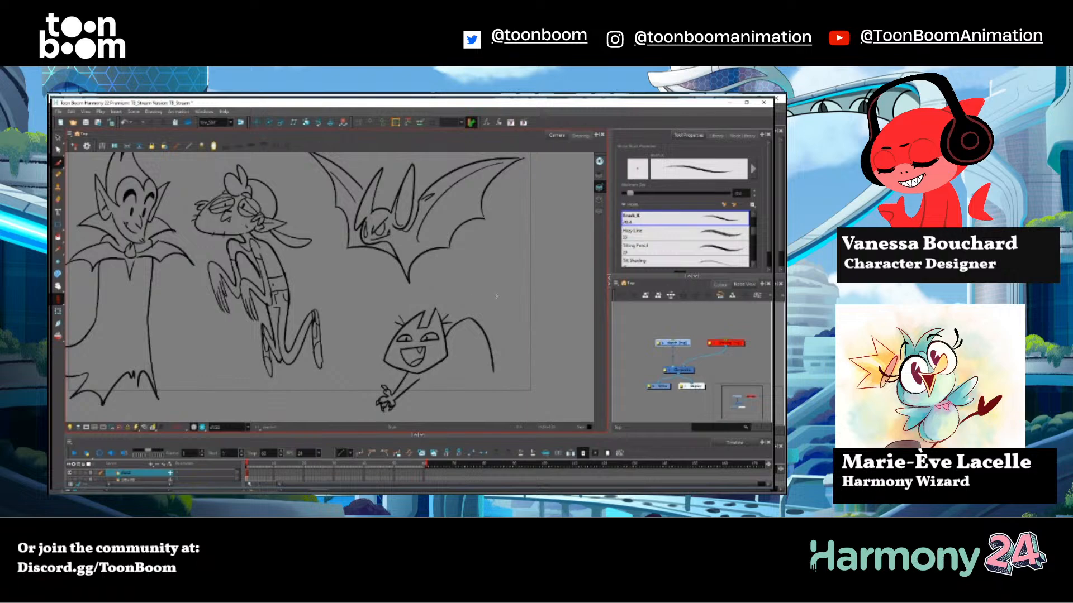
# Move the laughing cat's arched back line slightly up and closer to its head.
pyautogui.hotkey('alt', 's')
pyautogui.click(493, 362)
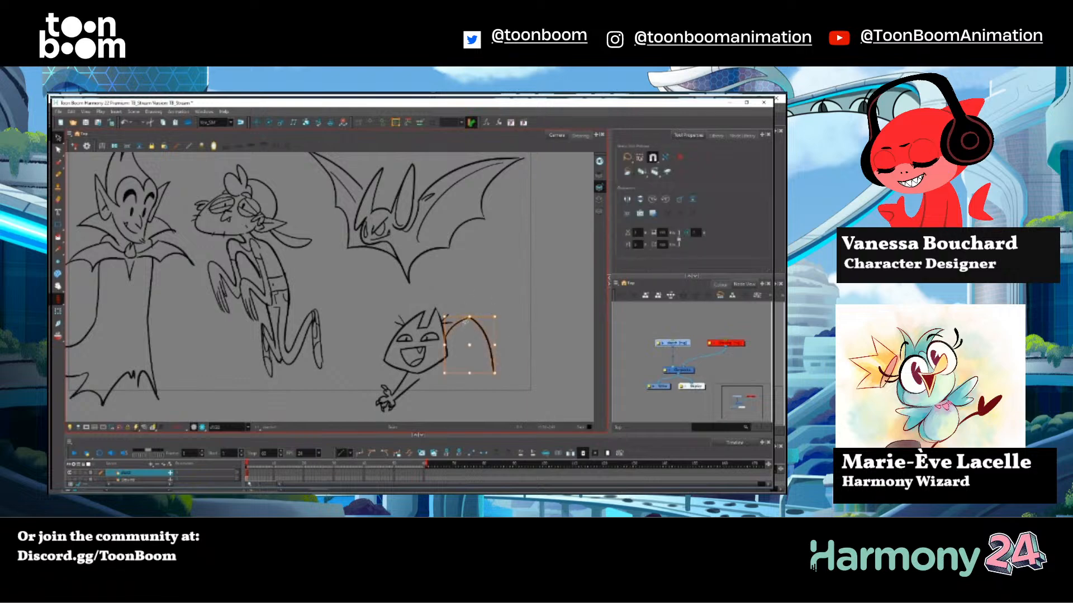
pyautogui.moveTo(457, 323); pyautogui.dragTo(450, 304)
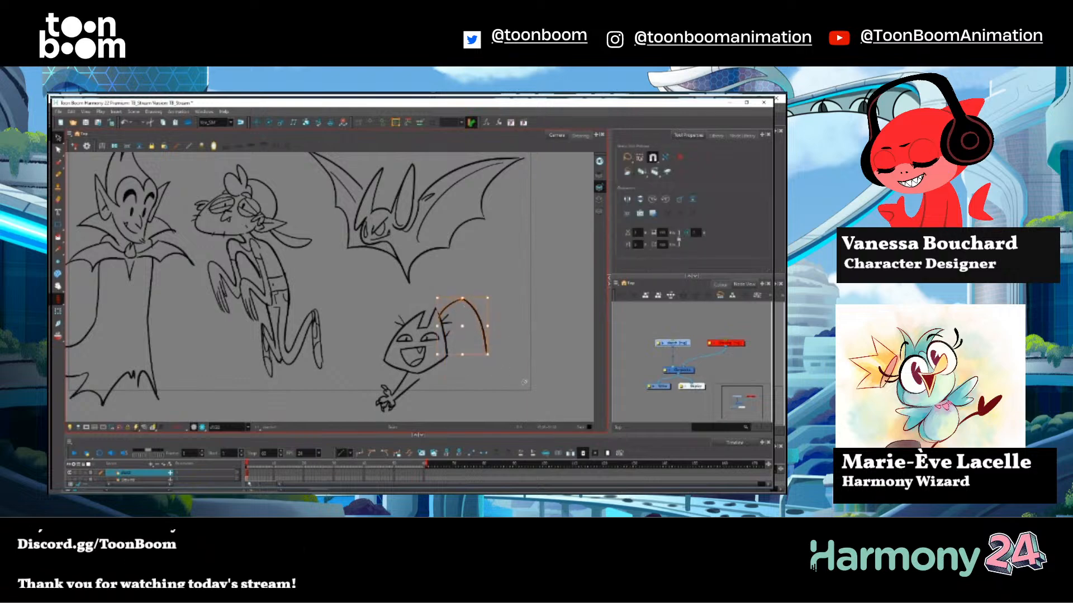
pyautogui.click(521, 319)
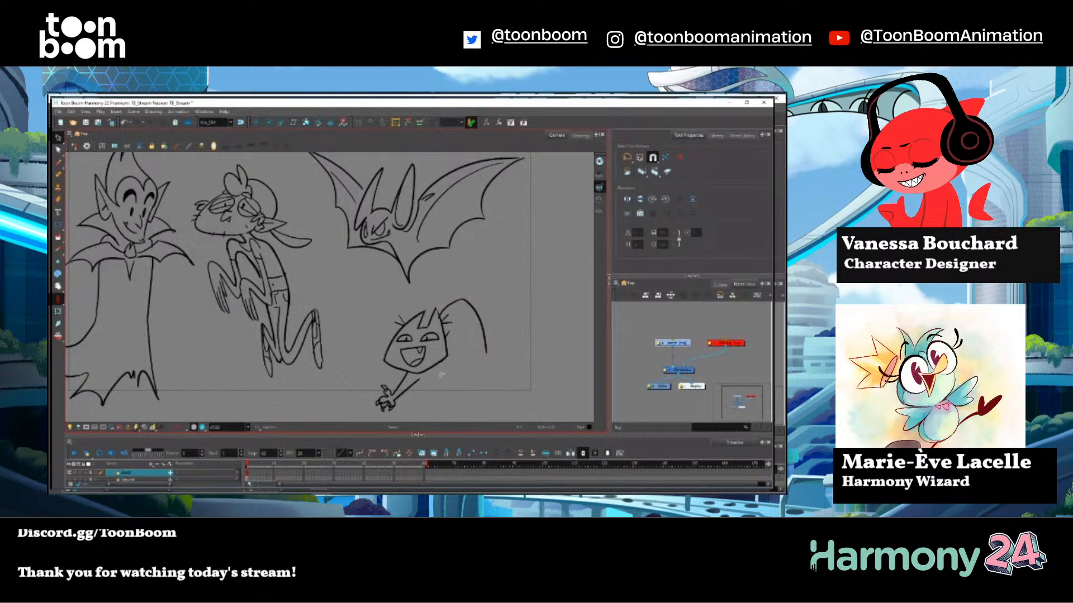
# Inspect the lines of the laughing cat's arm and clawed hand up close with the Cutter tool ready.
pyautogui.click(388, 401)
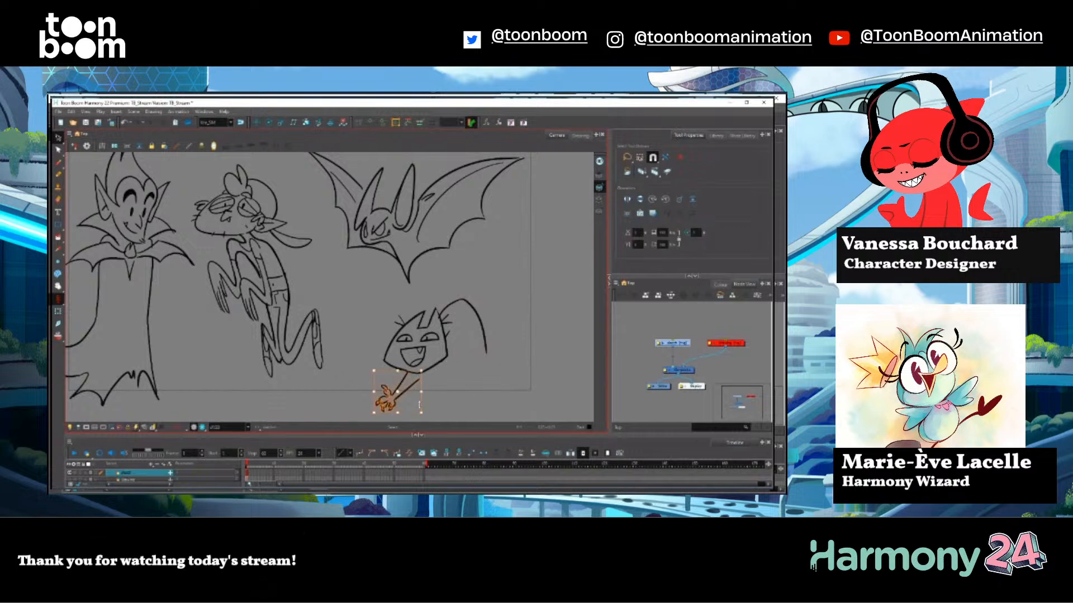
pyautogui.click(441, 399)
pyautogui.press('2')
pyautogui.press('2')
pyautogui.hotkey('alt', 't')
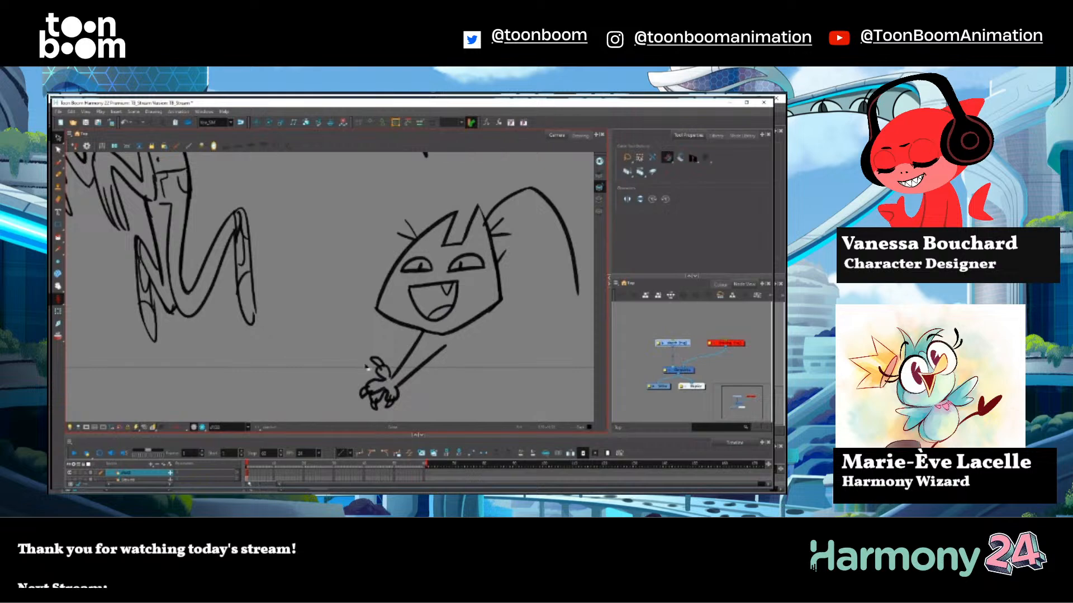
pyautogui.press('2')
pyautogui.press('2')
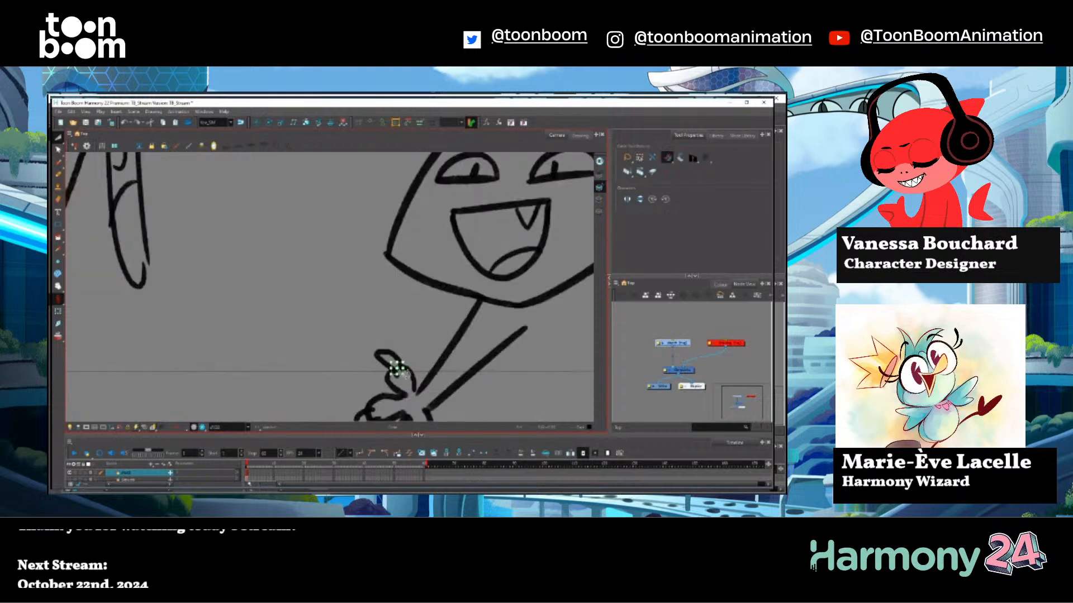
pyautogui.scroll(-1, 398, 364)
pyautogui.scroll(1, 396, 361)
pyautogui.scroll(-1, 372, 387)
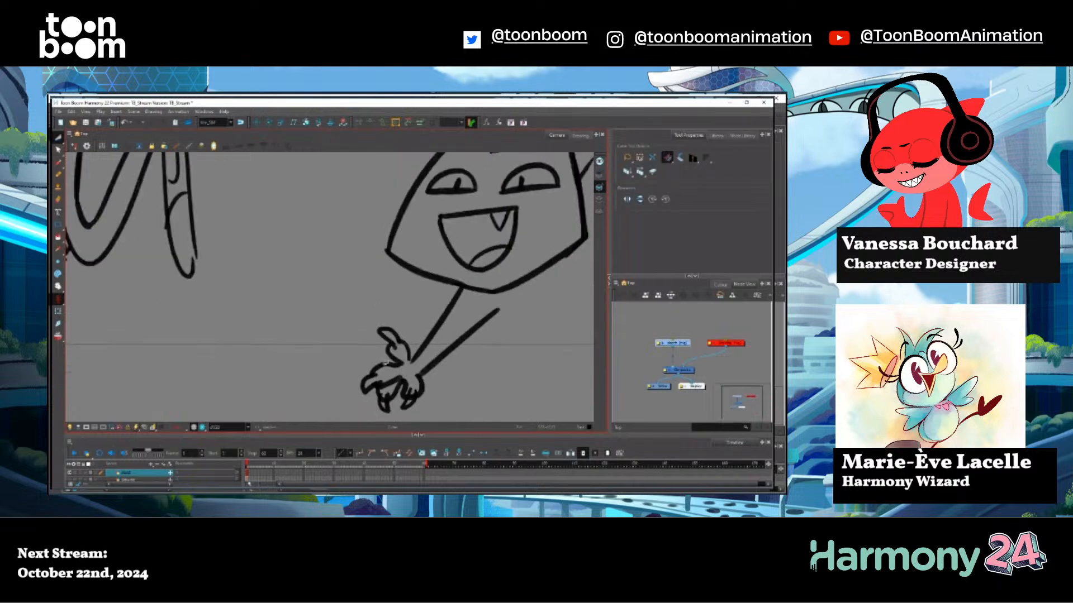
pyautogui.scroll(1, 385, 396)
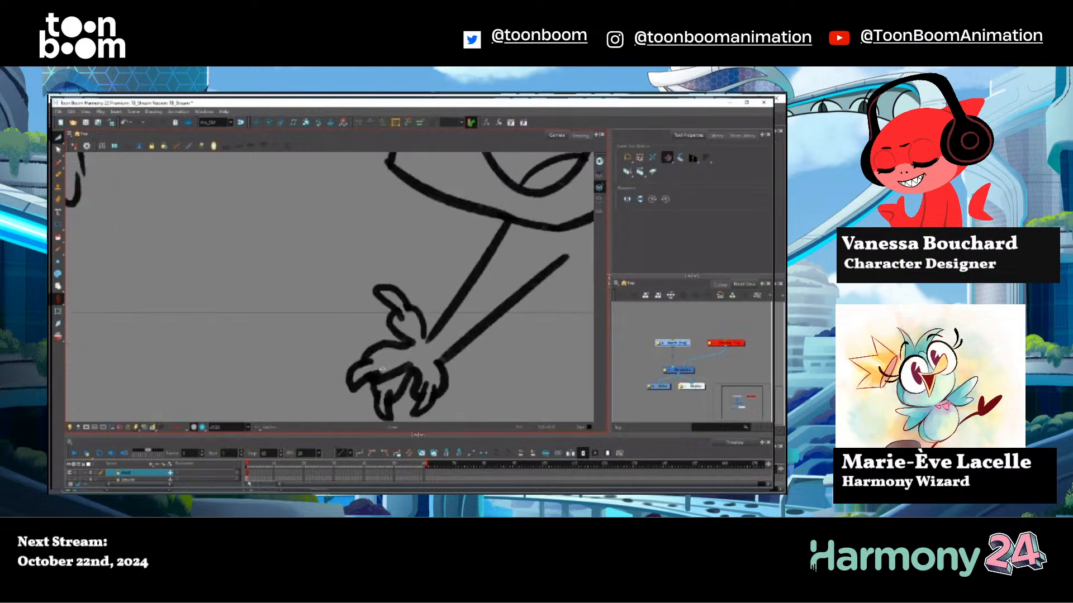
pyautogui.scroll(-2, 382, 369)
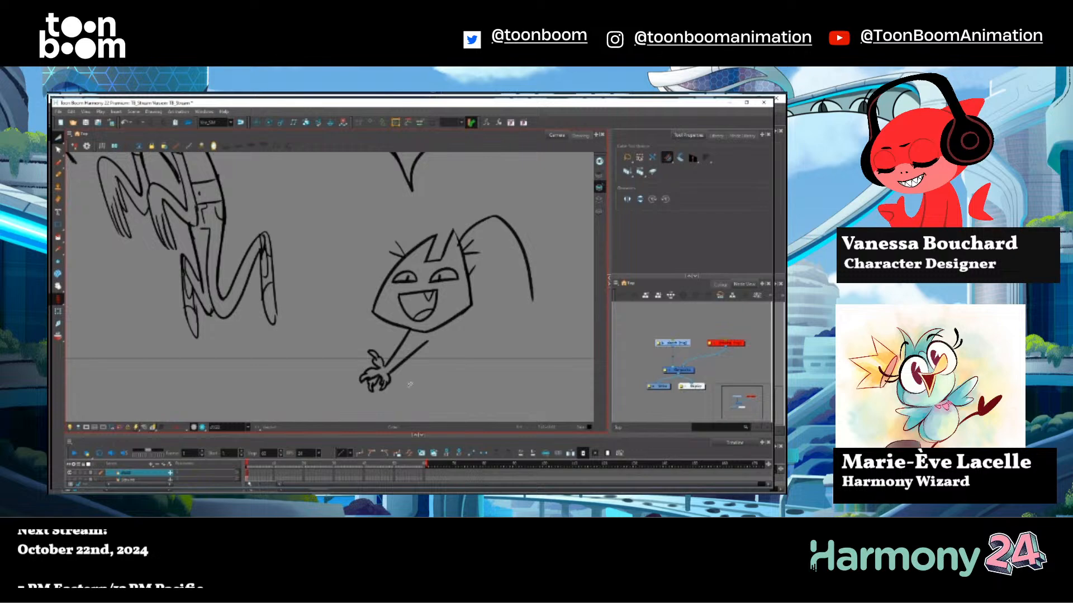
# Duplicate the laughing cat's arm and hand beside the original and flip the copy horizontally.
pyautogui.hotkey('alt', 's')
pyautogui.moveTo(443, 367)
pyautogui.mouseDown()
pyautogui.moveTo(345, 369)
pyautogui.moveTo(319, 356)
pyautogui.mouseUp()
pyautogui.scroll(-1, 320, 356)
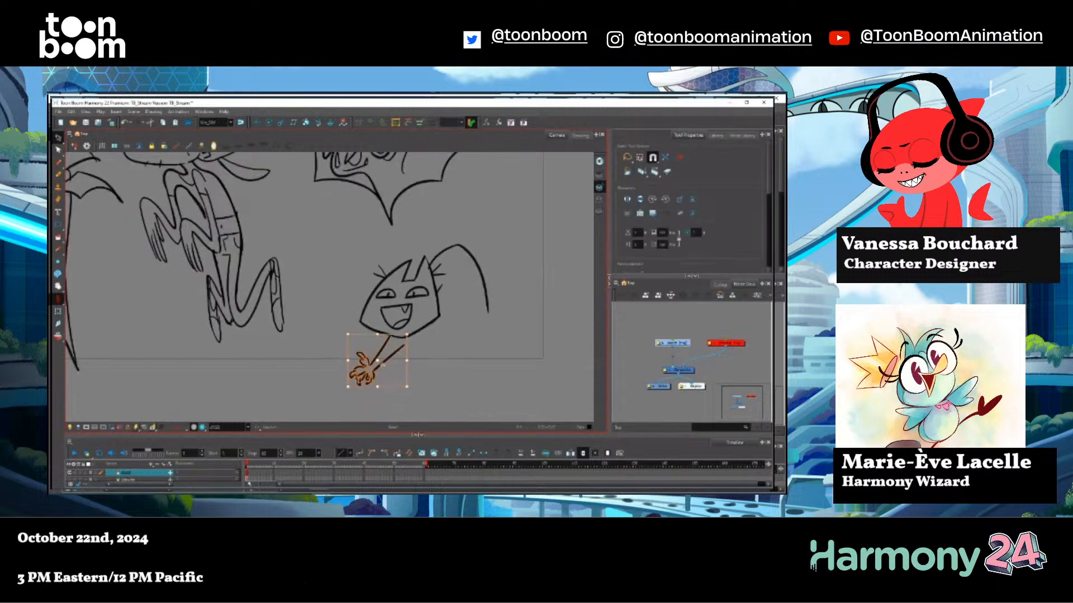
pyautogui.moveTo(397, 357); pyautogui.dragTo(454, 360)
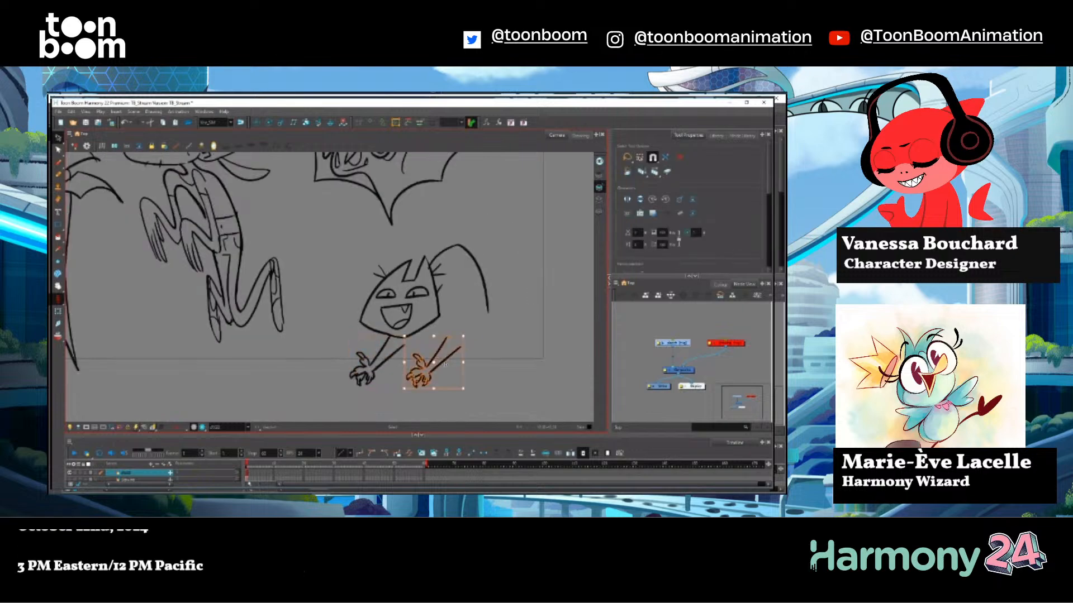
pyautogui.press('4')
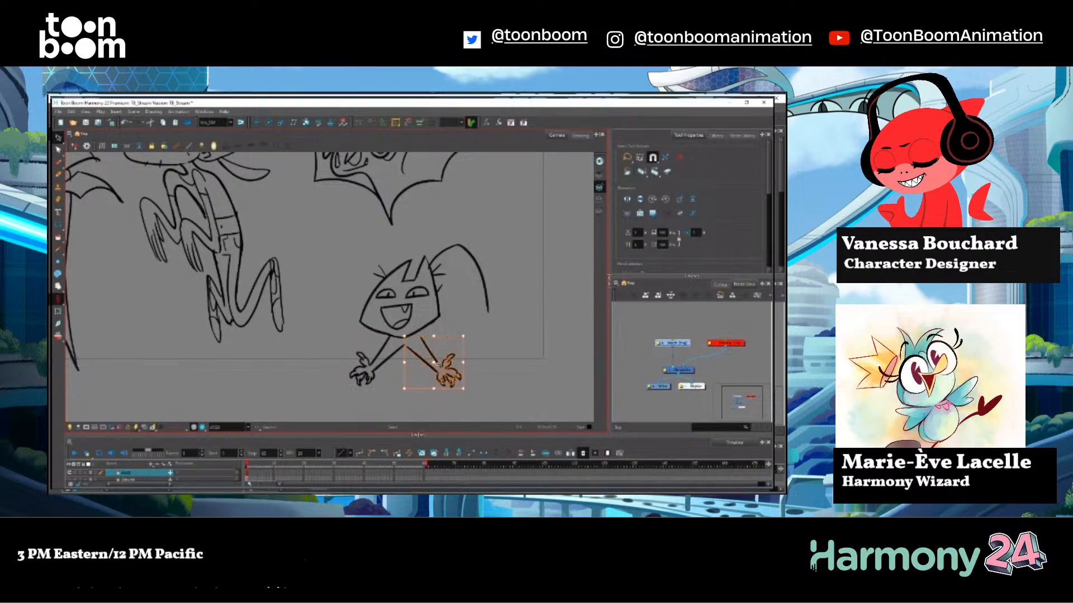
# Rotate the mirrored arm so it reaches more steeply downward beneath the laughing cat's head.
pyautogui.click(473, 360)
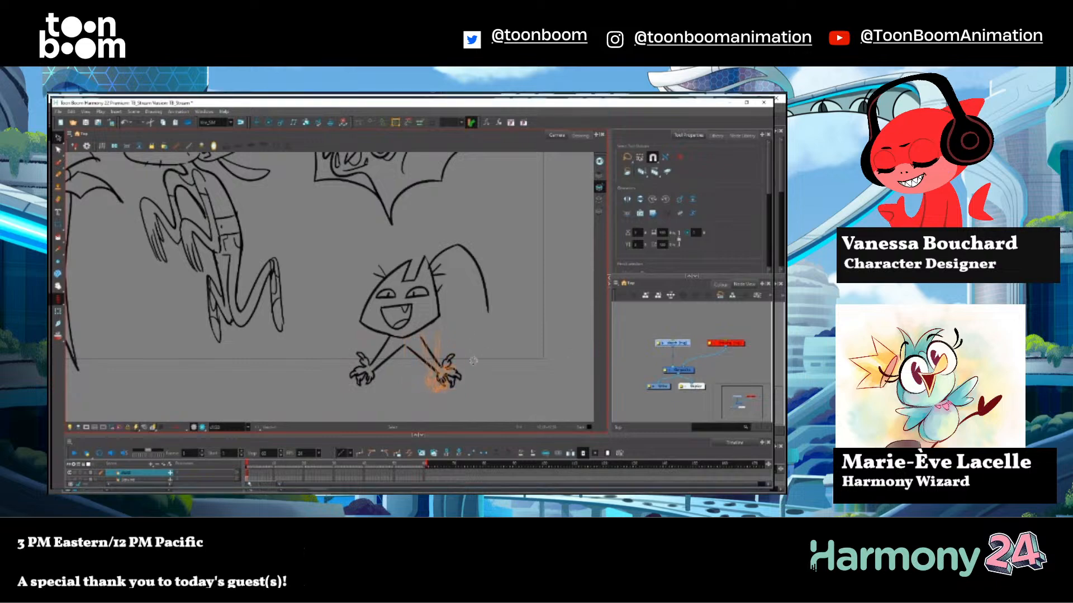
pyautogui.moveTo(473, 361)
pyautogui.mouseDown()
pyautogui.moveTo(485, 356)
pyautogui.moveTo(429, 372)
pyautogui.mouseUp()
pyautogui.click(545, 342)
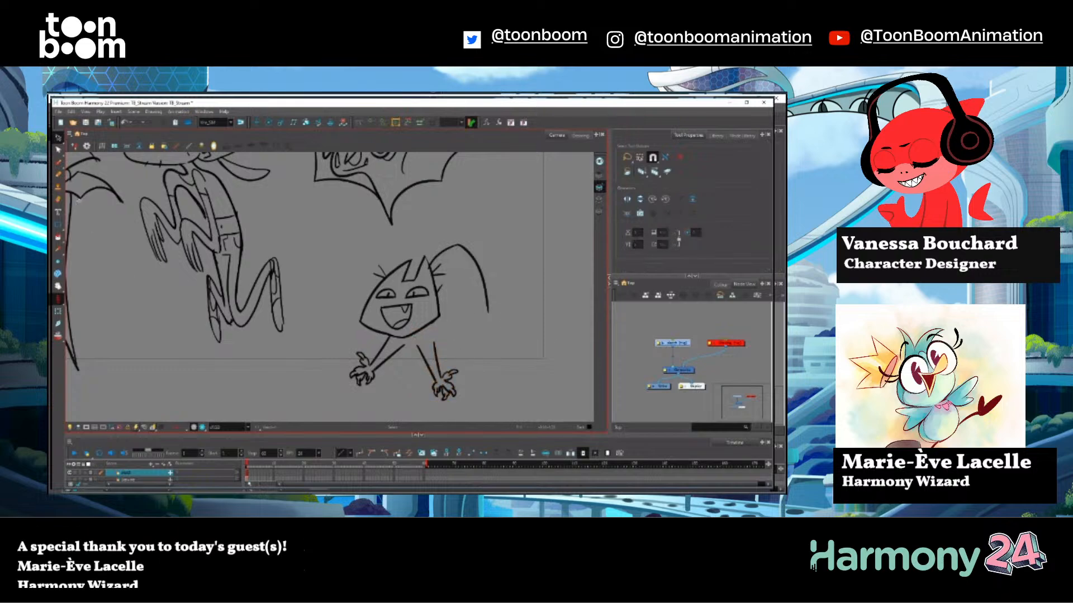
# Draw the inner thigh line and angled lower leg of the laughing cat's hind leg beneath its arched back.
pyautogui.click(57, 162)
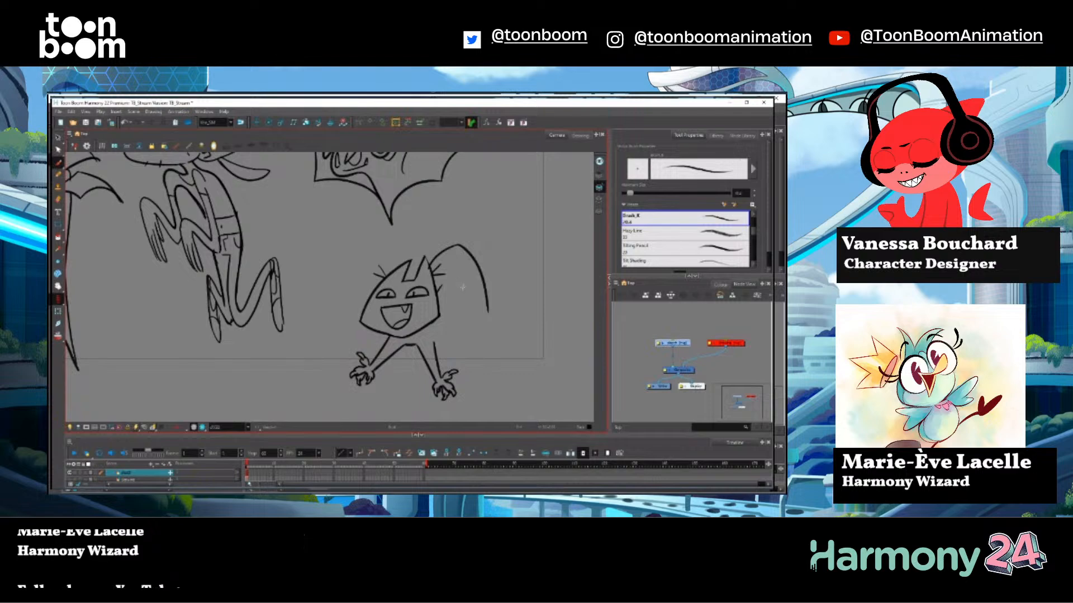
pyautogui.moveTo(463, 288); pyautogui.dragTo(481, 350)
pyautogui.hotkey('ctrl', 'z')
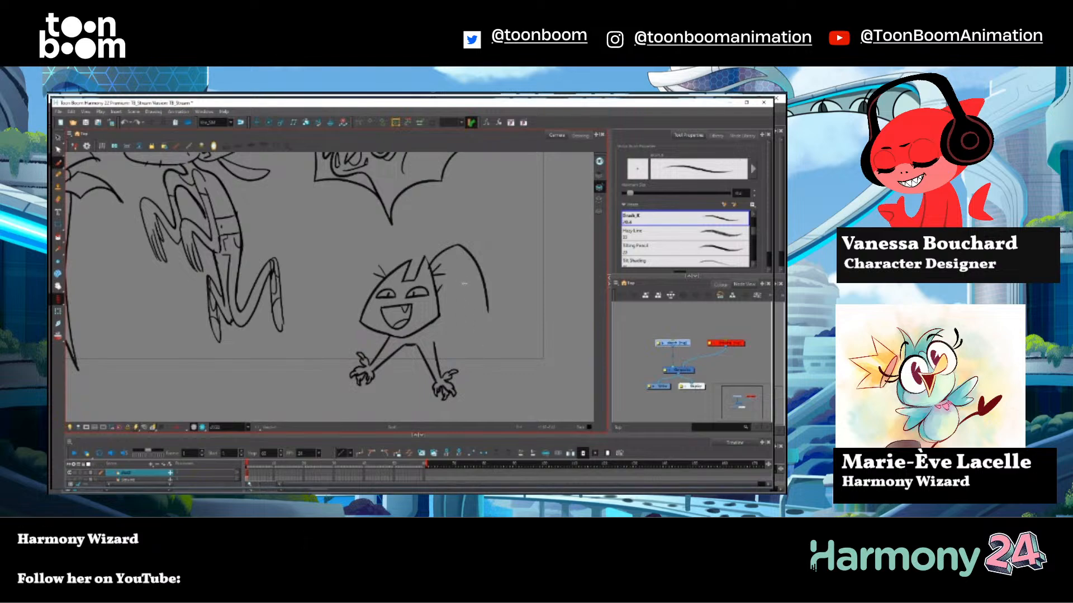
pyautogui.moveTo(463, 283); pyautogui.dragTo(486, 351)
pyautogui.moveTo(487, 304); pyautogui.dragTo(494, 370)
pyautogui.hotkey('ctrl', 'z')
pyautogui.hotkey('ctrl', 'z')
pyautogui.moveTo(494, 333); pyautogui.dragTo(502, 373)
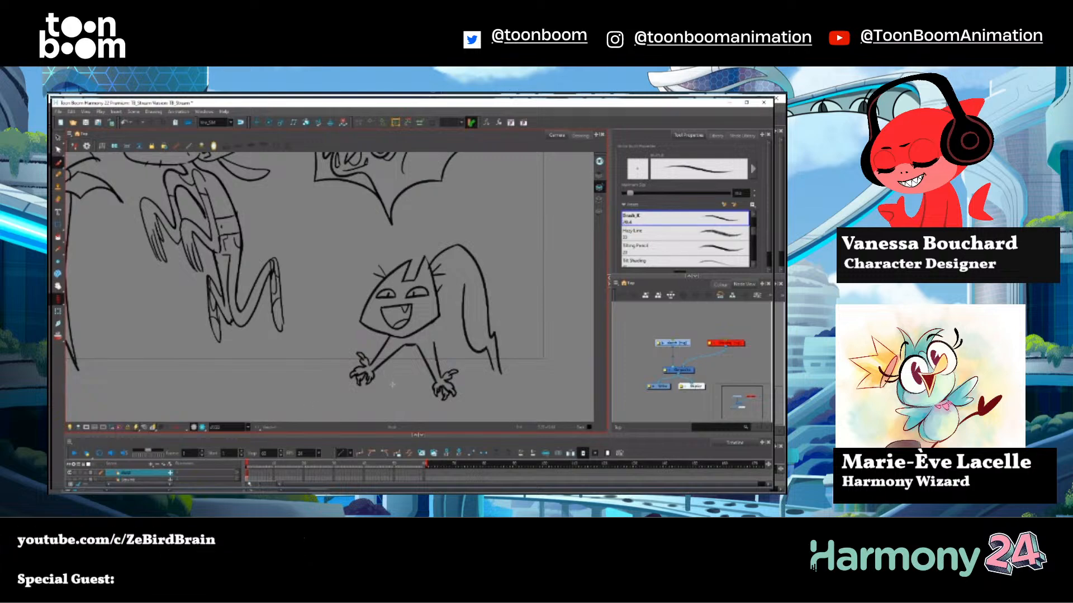
# Delete the short line joining the tops of the laughing cat's two arms.
pyautogui.hotkey('alt', 's')
pyautogui.scroll(2, 383, 379)
pyautogui.scroll(-2, 344, 374)
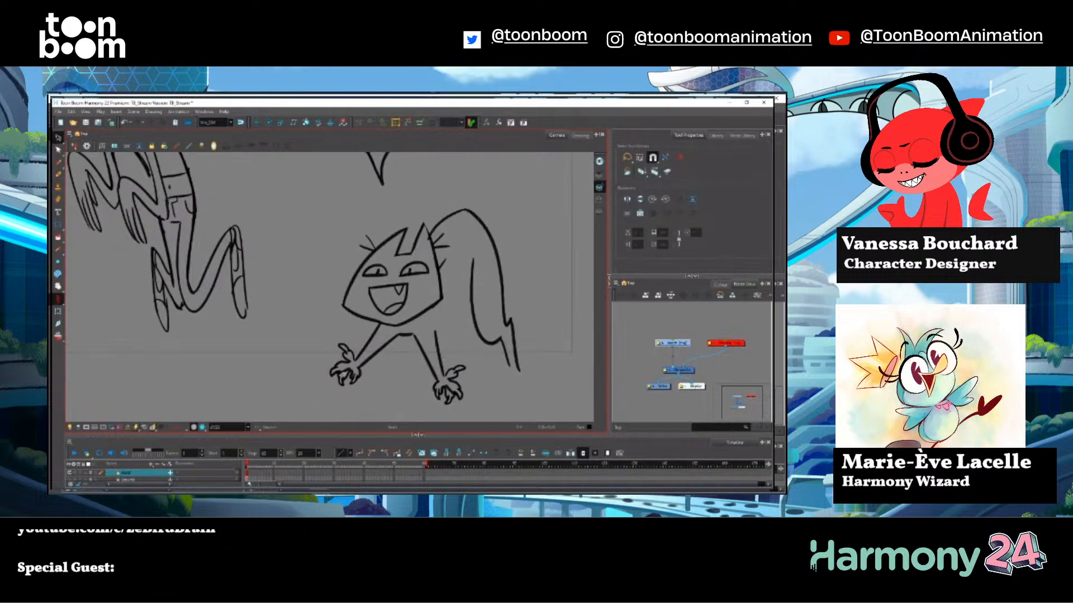
pyautogui.scroll(1, 411, 358)
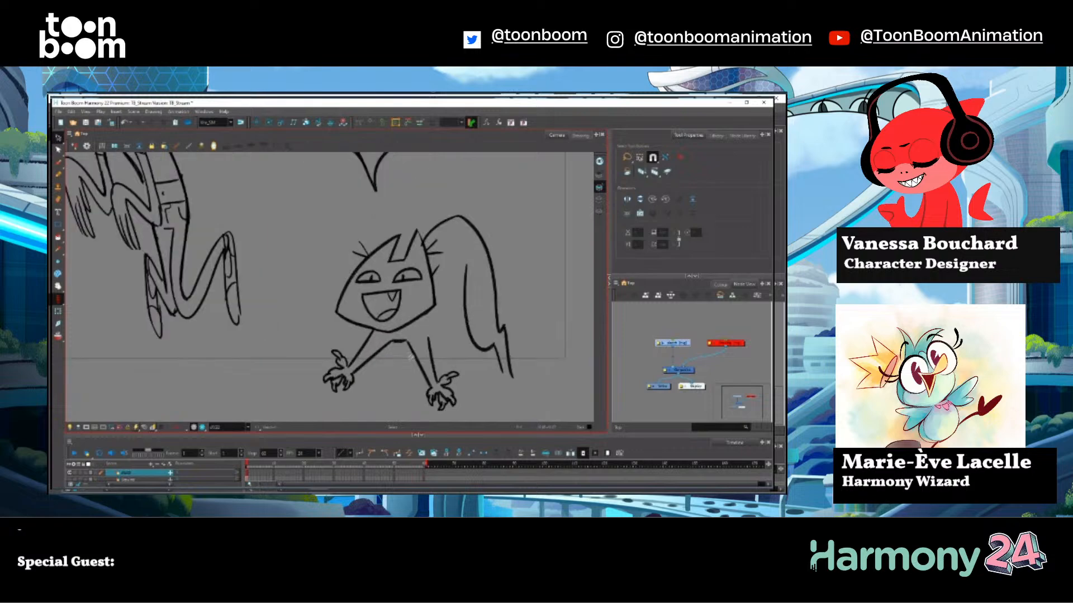
pyautogui.scroll(1, 411, 356)
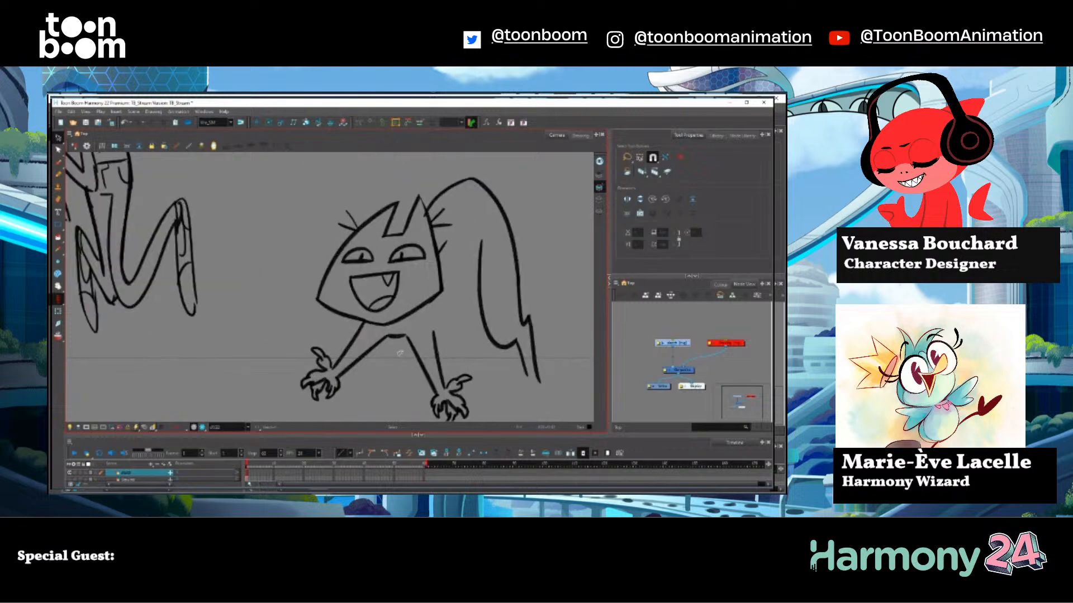
pyautogui.click(398, 340)
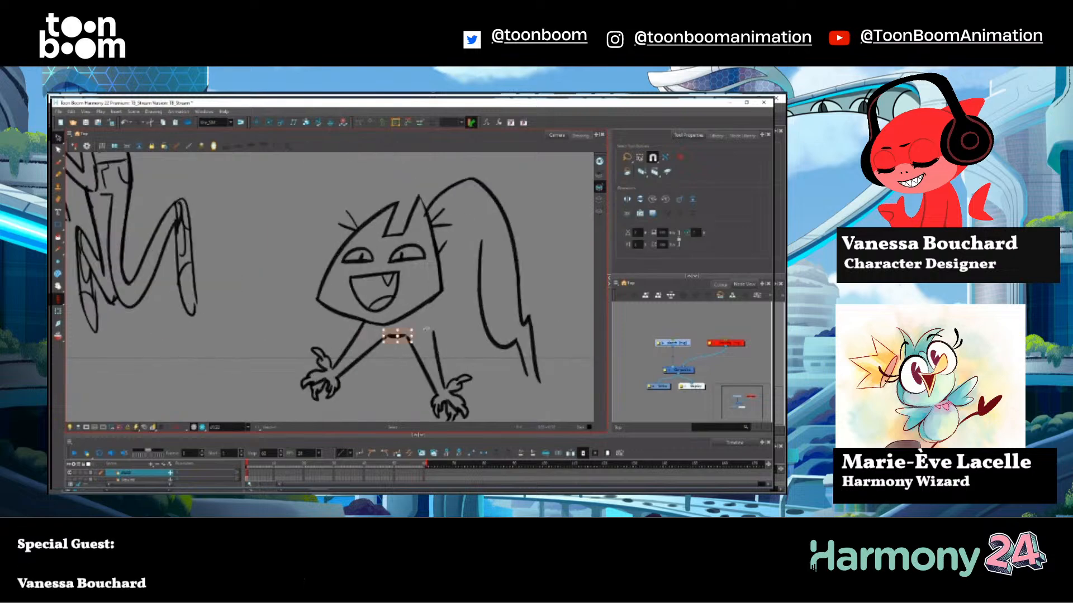
pyautogui.press('Delete')
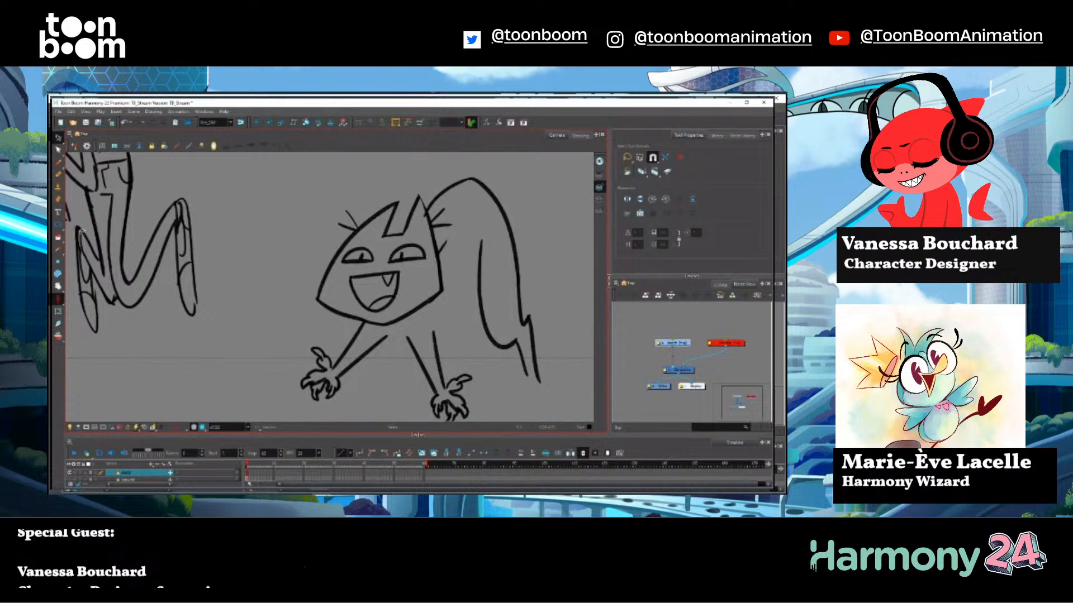
# Draw a rounded paw on the laughing cat's hind leg and connect its two arms in a point under the head.
pyautogui.hotkey('alt', 'b')
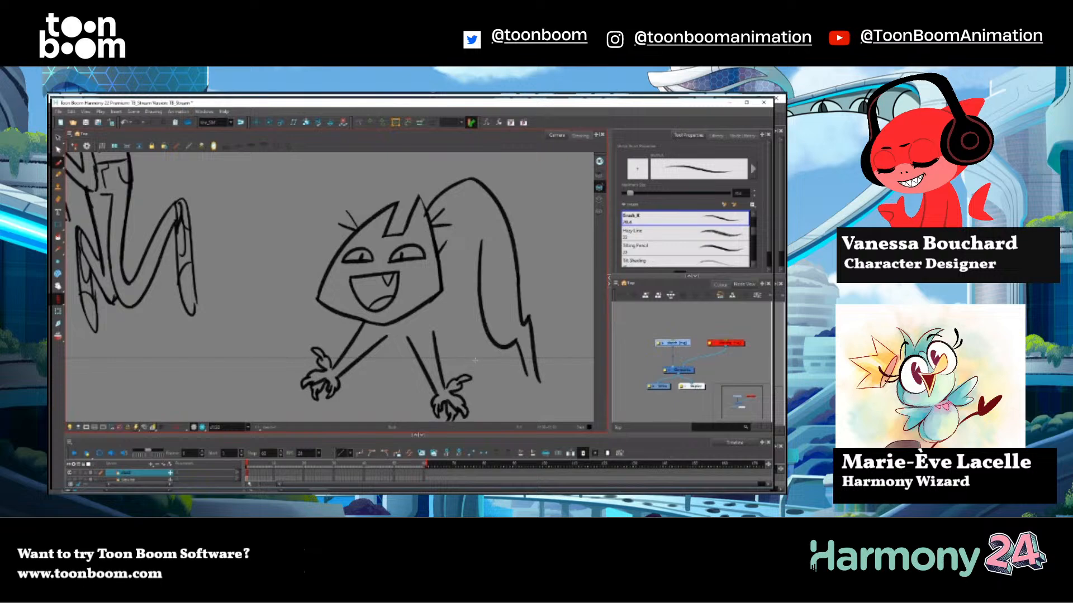
pyautogui.moveTo(526, 381)
pyautogui.mouseDown()
pyautogui.moveTo(520, 398)
pyautogui.moveTo(537, 391)
pyautogui.moveTo(543, 406)
pyautogui.moveTo(552, 377)
pyautogui.mouseUp()
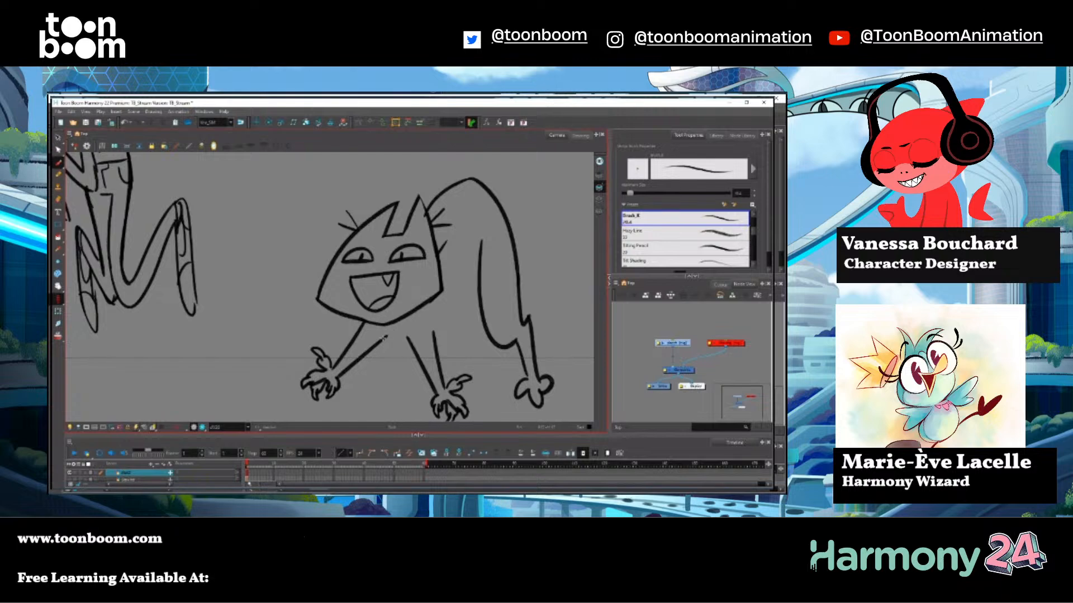
pyautogui.moveTo(389, 334); pyautogui.dragTo(409, 330)
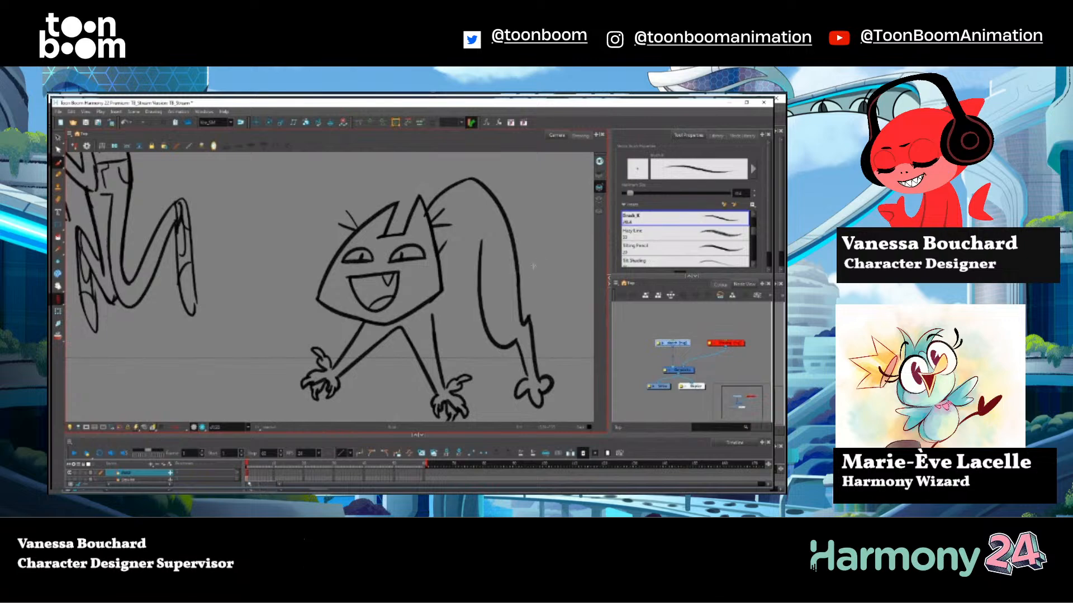
pyautogui.hotkey('alt', 's')
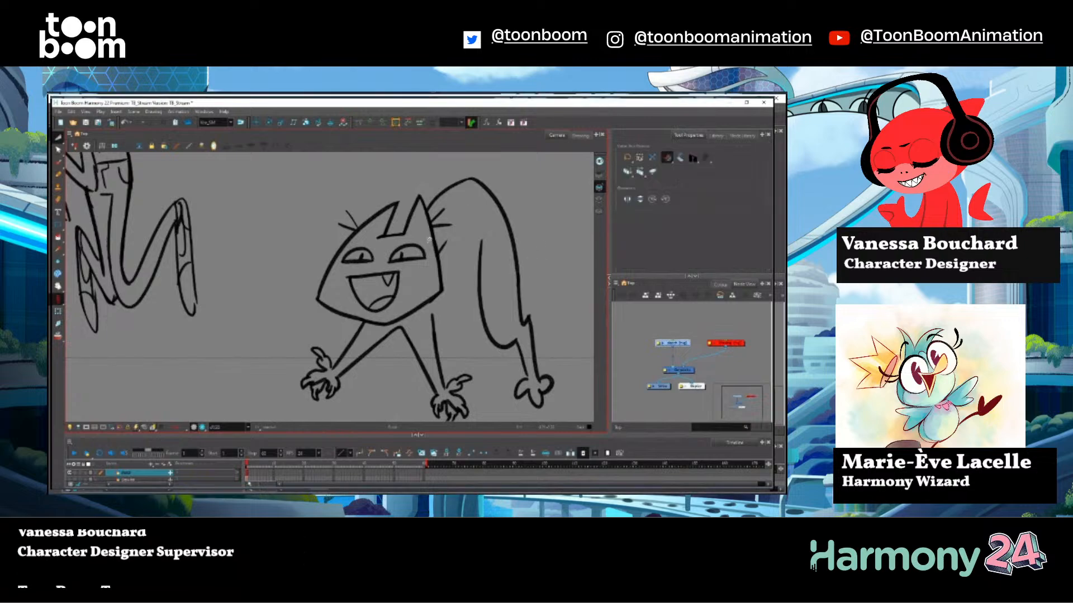
pyautogui.hotkey('alt', 'b')
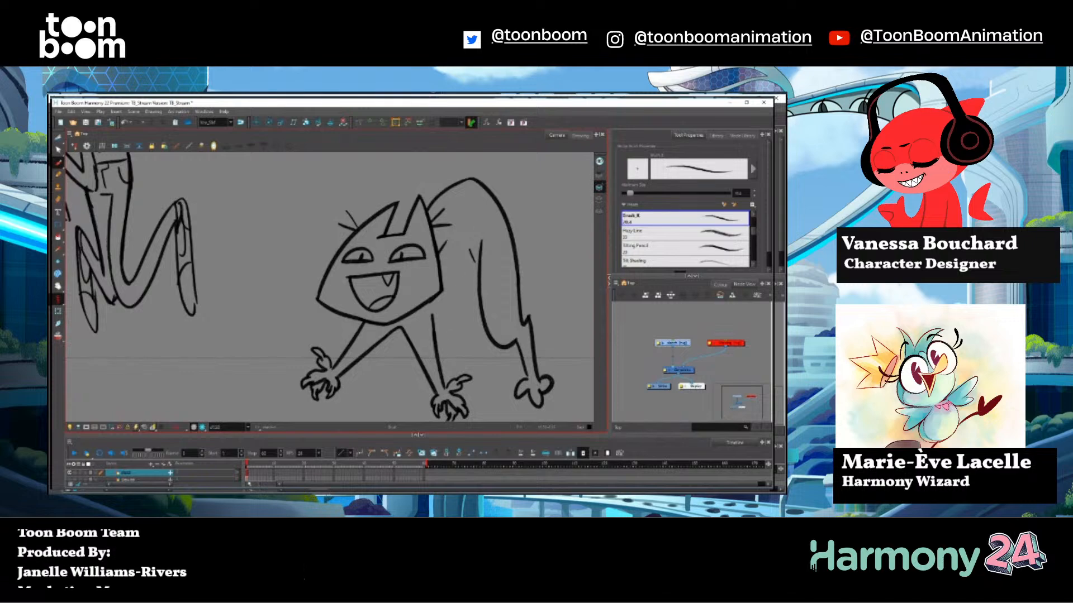
# Delete both of the laughing cat's arms and clawed hands, keeping the head, back and hind leg.
pyautogui.hotkey('alt', 's')
pyautogui.scroll(-3, 363, 355)
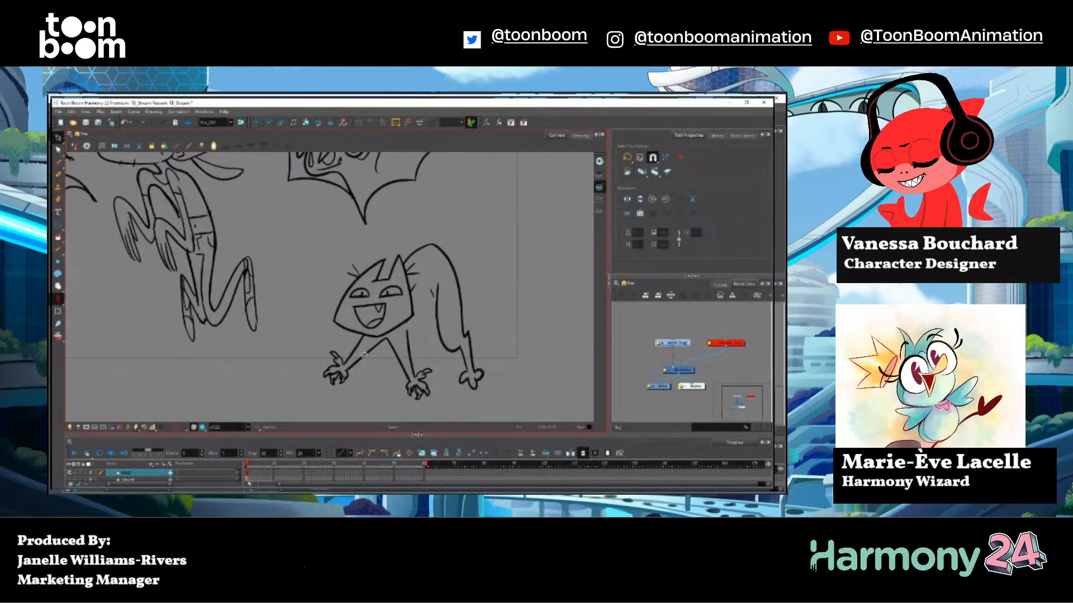
pyautogui.scroll(2, 430, 389)
pyautogui.moveTo(410, 372); pyautogui.dragTo(452, 418)
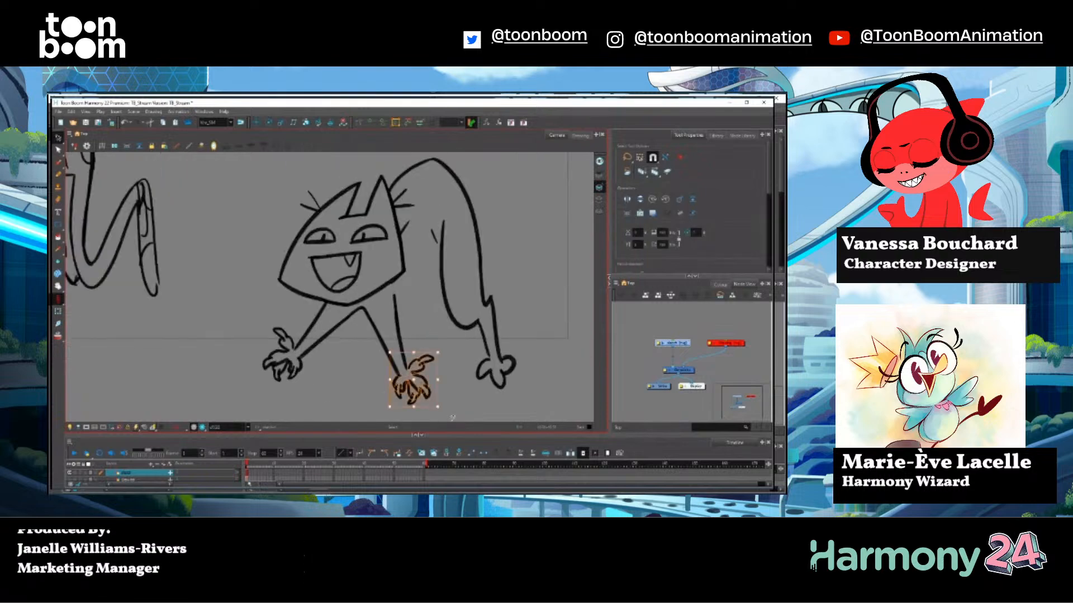
pyautogui.press('Delete')
pyautogui.moveTo(431, 306); pyautogui.dragTo(451, 383)
pyautogui.press('Delete')
pyautogui.moveTo(394, 308)
pyautogui.mouseDown()
pyautogui.moveTo(378, 342)
pyautogui.moveTo(413, 331)
pyautogui.mouseUp()
pyautogui.press('Delete')
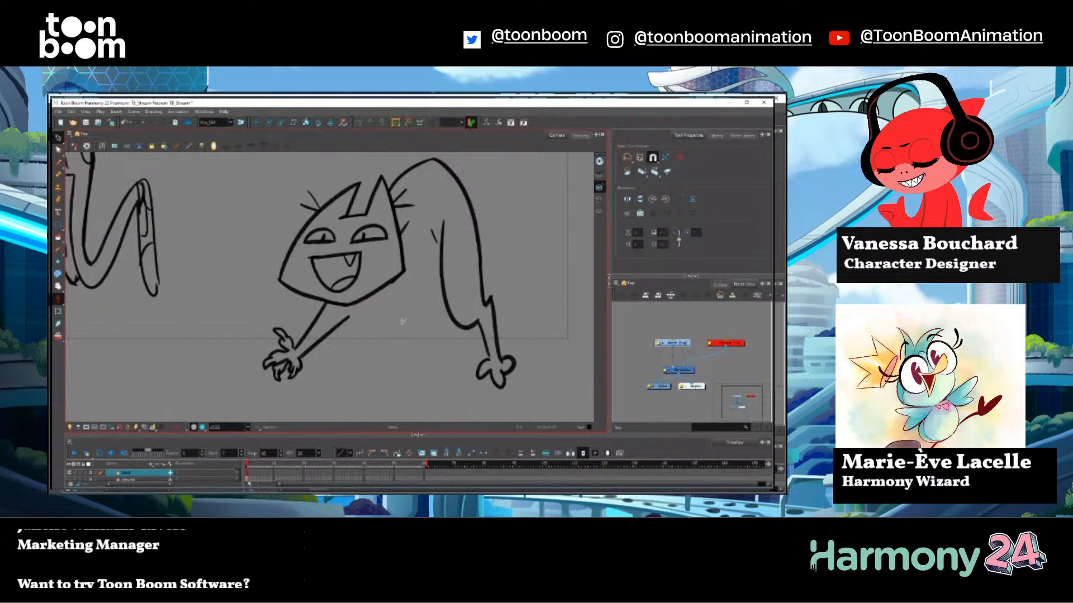
pyautogui.moveTo(300, 312); pyautogui.dragTo(357, 369)
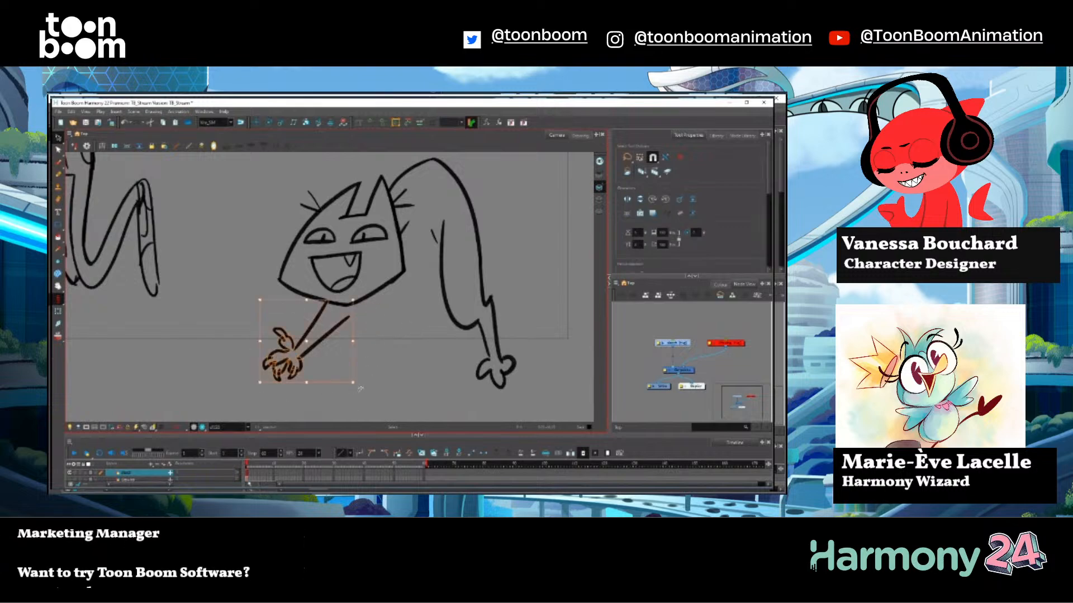
pyautogui.press('Delete')
pyautogui.scroll(-2, 357, 380)
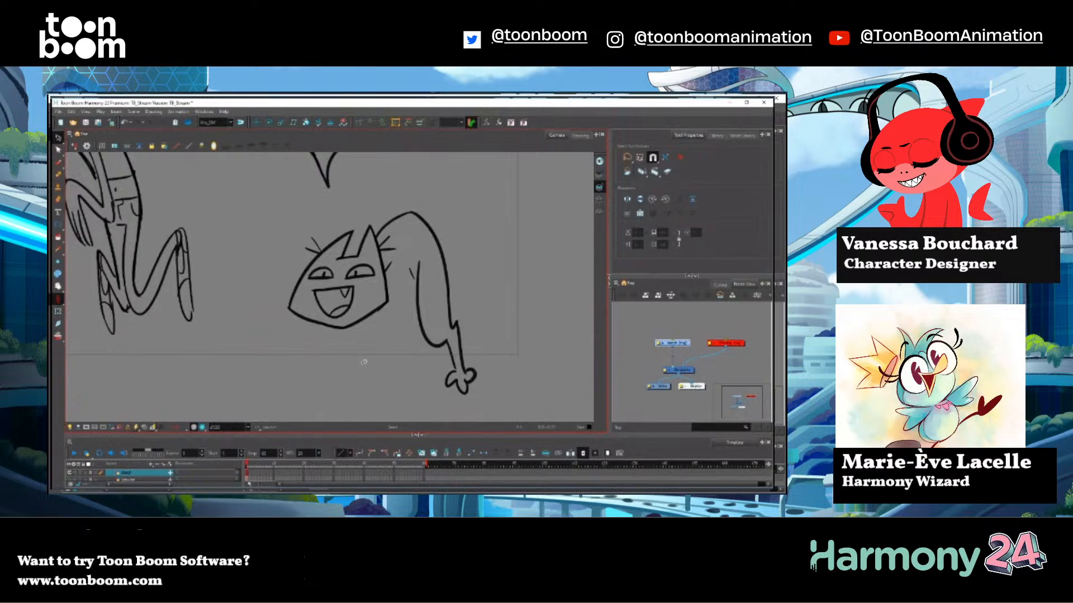
# Draw two front legs with rounded paws, one straight down behind the head and one reaching forward under the chin.
pyautogui.hotkey('alt', 'b')
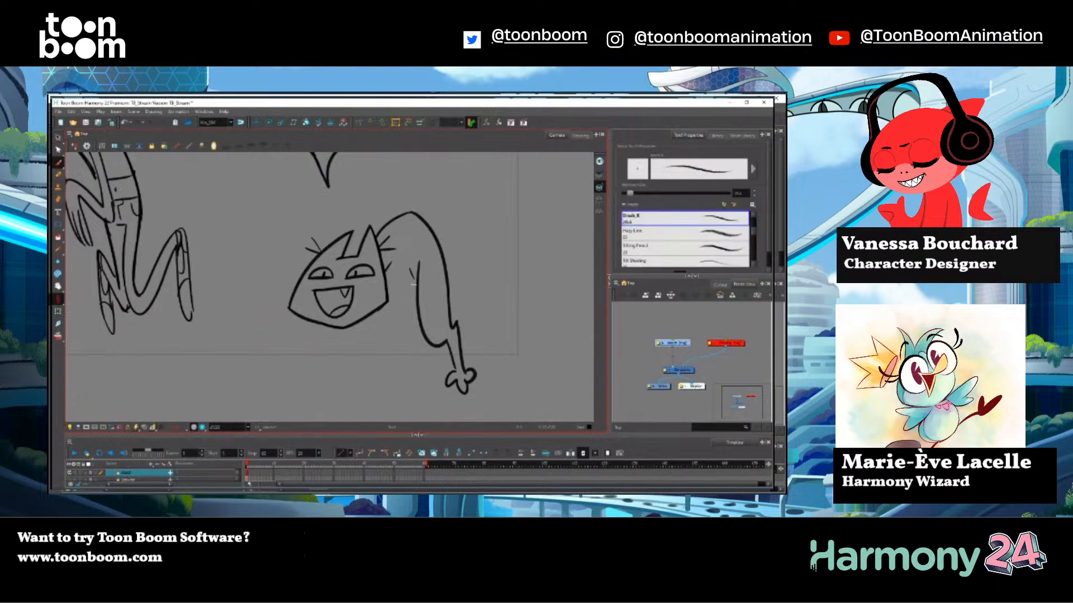
pyautogui.moveTo(398, 282); pyautogui.dragTo(407, 373)
pyautogui.hotkey('ctrl', 'z')
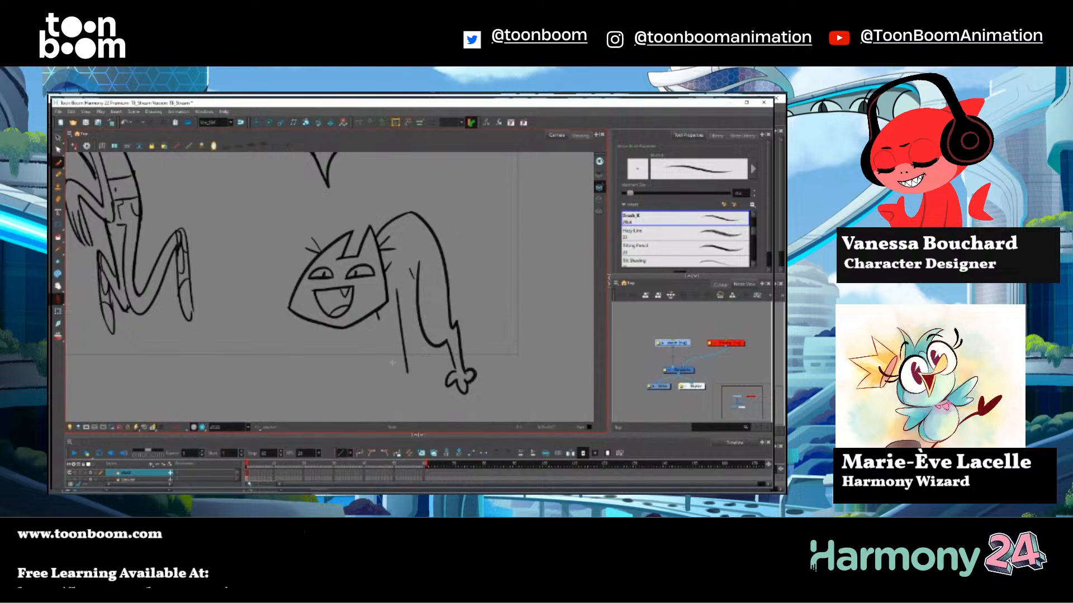
pyautogui.moveTo(378, 311); pyautogui.dragTo(397, 365)
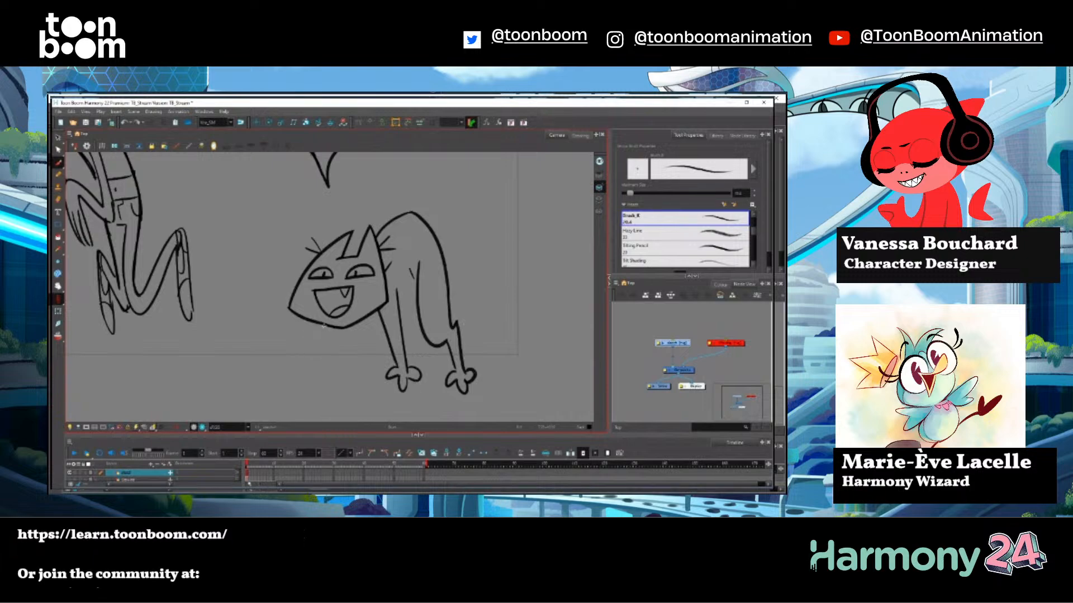
pyautogui.hotkey('ctrl', 'z')
pyautogui.moveTo(337, 330)
pyautogui.mouseDown()
pyautogui.moveTo(315, 372)
pyautogui.moveTo(316, 363)
pyautogui.mouseUp()
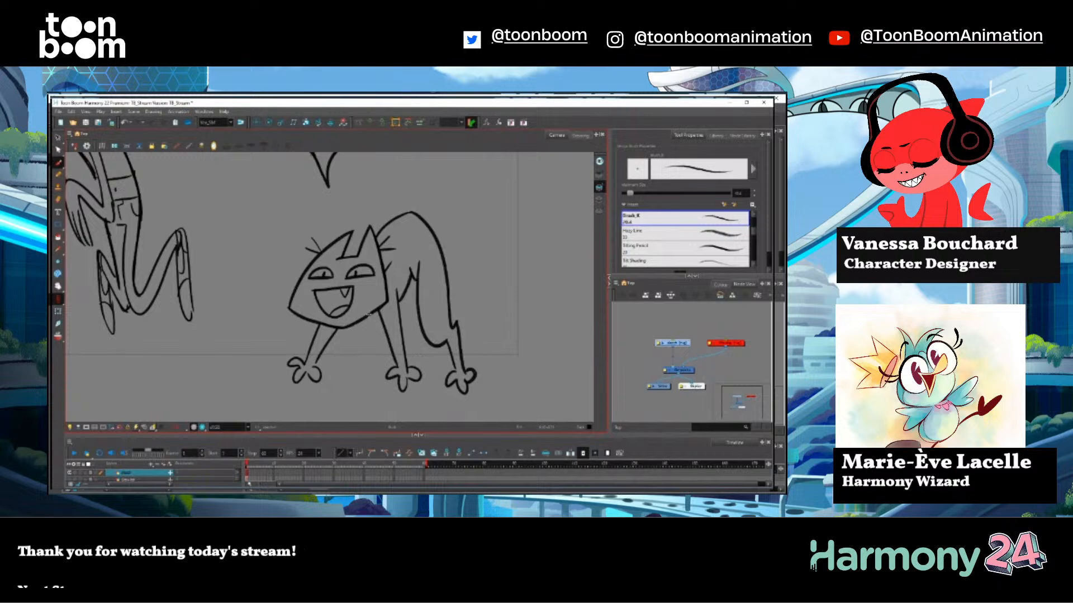
# Draw the laughing cat's far hind leg with a rounded paw, visible between the two front legs.
pyautogui.moveTo(369, 317); pyautogui.dragTo(383, 339)
pyautogui.moveTo(404, 292)
pyautogui.mouseDown()
pyautogui.moveTo(404, 339)
pyautogui.moveTo(367, 376)
pyautogui.mouseUp()
pyautogui.hotkey('ctrl', 'z')
pyautogui.hotkey('ctrl', 'z')
pyautogui.moveTo(384, 337); pyautogui.dragTo(366, 367)
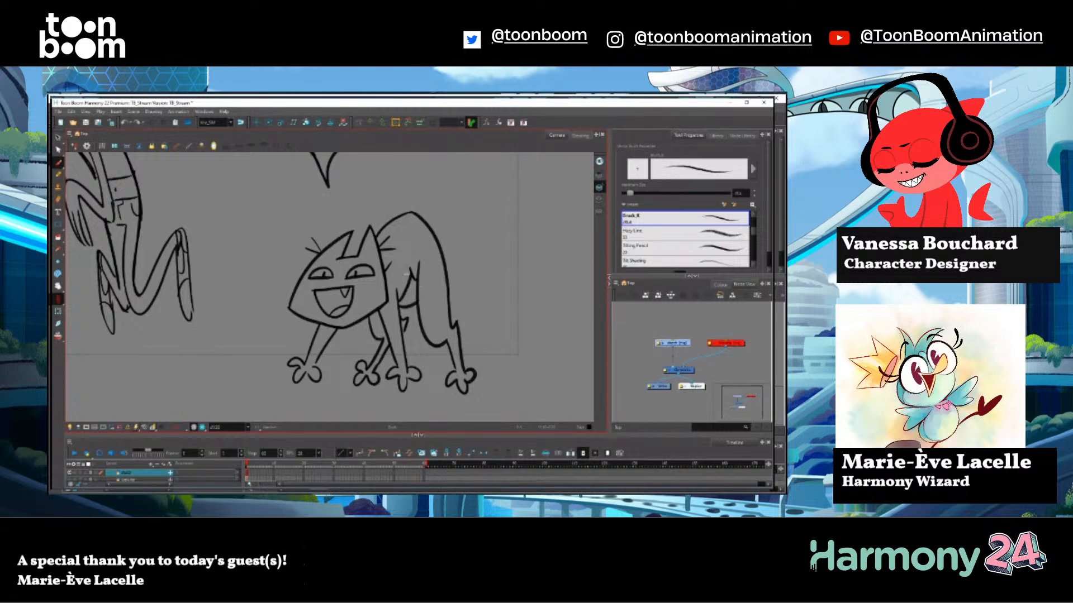
# Add a small mark at the laughing cat's shoulder and draw a long tail curling upward from its rear.
pyautogui.moveTo(394, 278); pyautogui.dragTo(400, 294)
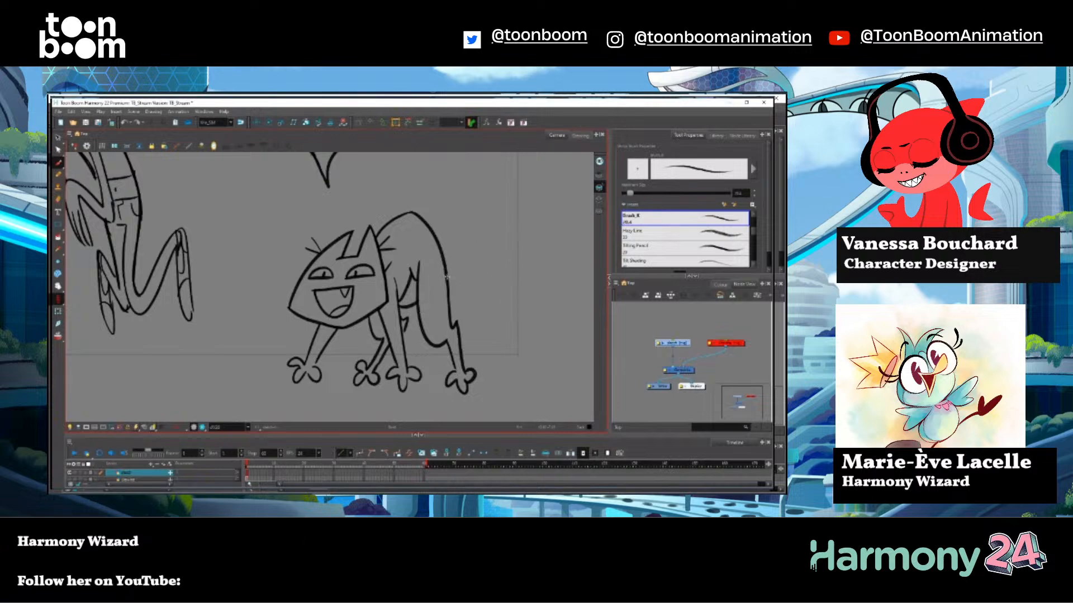
pyautogui.moveTo(447, 276)
pyautogui.mouseDown()
pyautogui.moveTo(493, 277)
pyautogui.moveTo(485, 256)
pyautogui.moveTo(512, 291)
pyautogui.mouseUp()
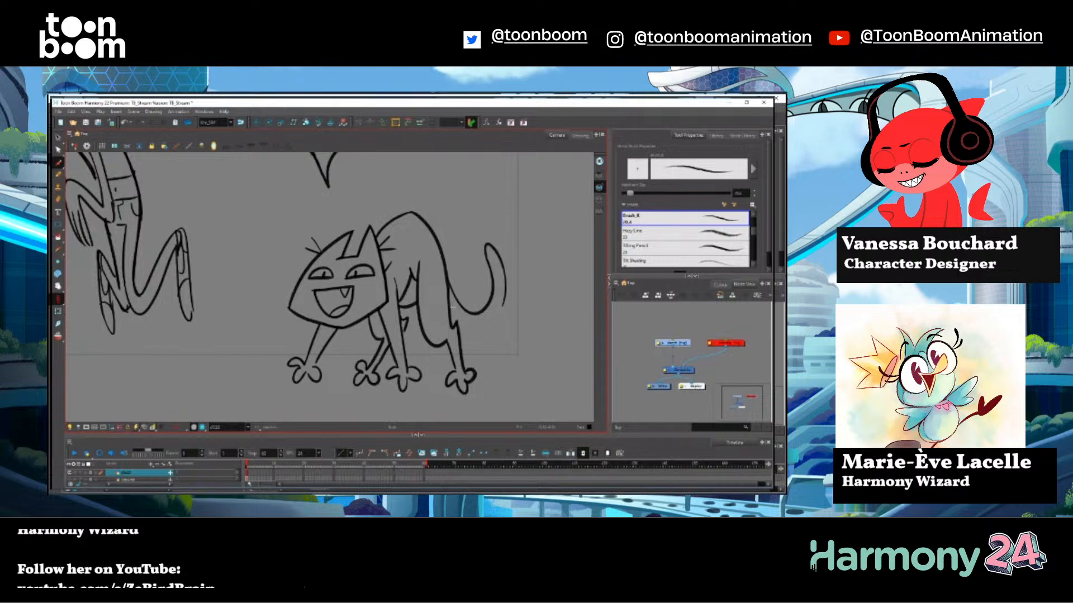
pyautogui.moveTo(448, 293)
pyautogui.mouseDown()
pyautogui.moveTo(491, 323)
pyautogui.moveTo(501, 309)
pyautogui.moveTo(482, 325)
pyautogui.moveTo(506, 288)
pyautogui.moveTo(501, 308)
pyautogui.mouseUp()
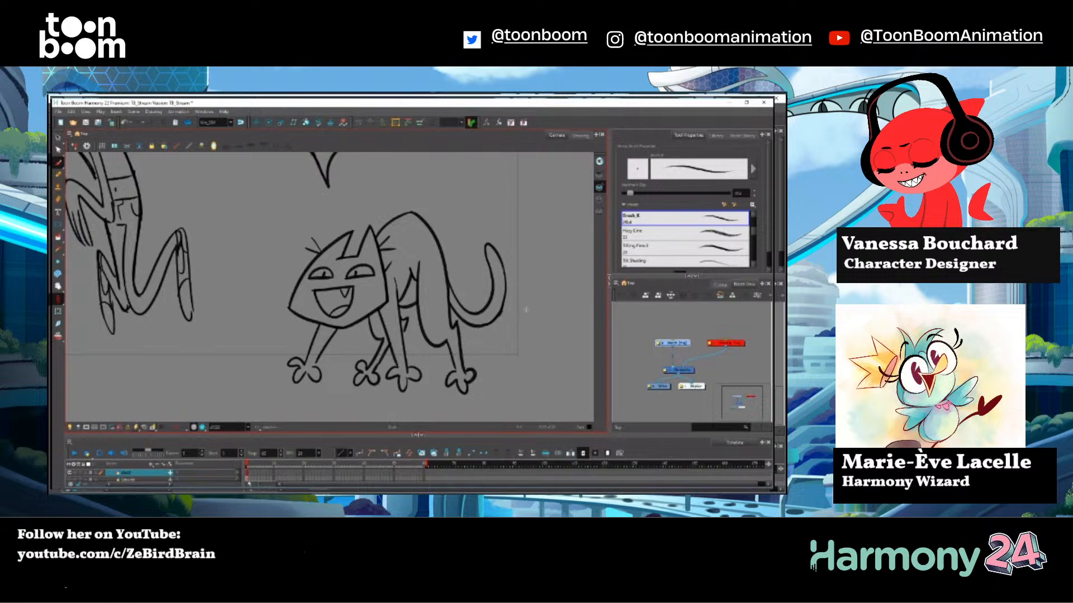
# Draw a pair of small bat wings on the laughing cat's back, with short motion marks around them.
pyautogui.moveTo(431, 194); pyautogui.dragTo(444, 287)
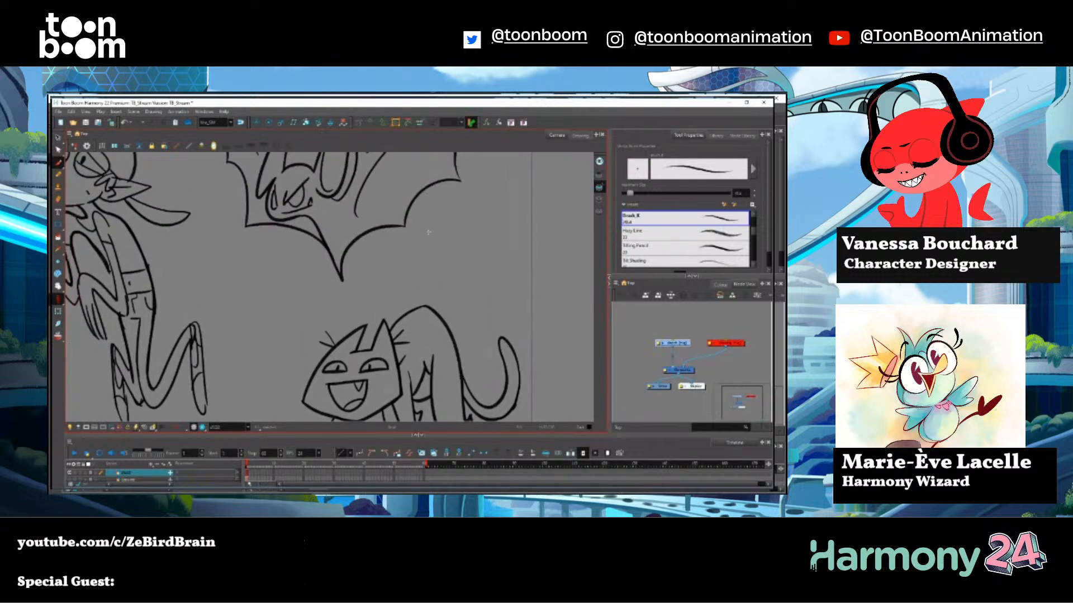
pyautogui.moveTo(417, 326)
pyautogui.mouseDown()
pyautogui.moveTo(418, 287)
pyautogui.moveTo(459, 257)
pyautogui.moveTo(440, 293)
pyautogui.mouseUp()
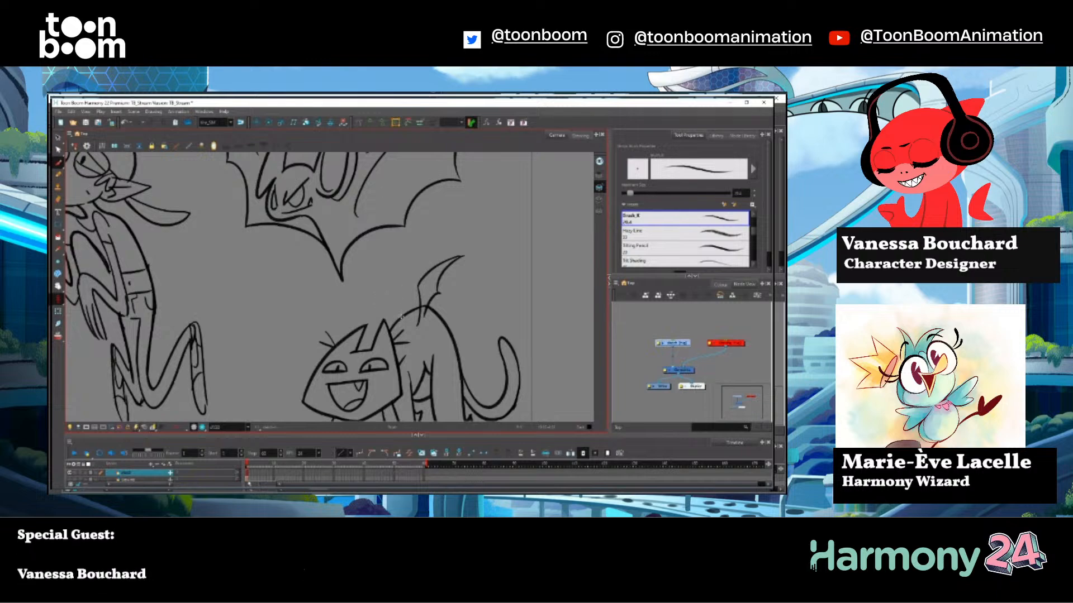
pyautogui.hotkey('ctrl', 'z')
pyautogui.moveTo(401, 320)
pyautogui.mouseDown()
pyautogui.moveTo(400, 284)
pyautogui.moveTo(373, 263)
pyautogui.moveTo(399, 316)
pyautogui.mouseUp()
pyautogui.hotkey('ctrl', 'z')
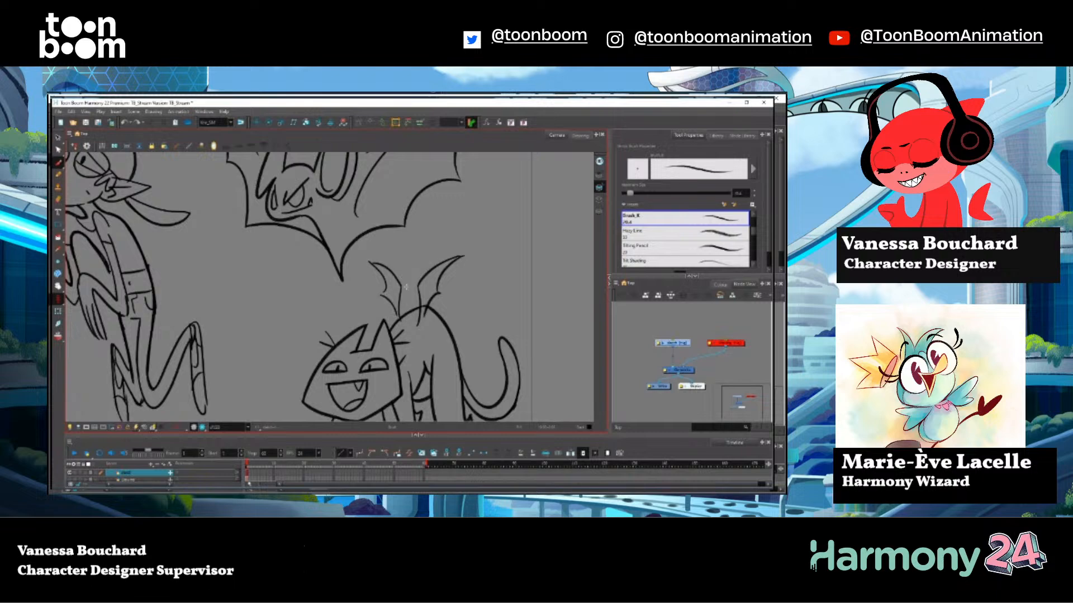
pyautogui.moveTo(390, 257)
pyautogui.mouseDown()
pyautogui.moveTo(428, 260)
pyautogui.moveTo(447, 283)
pyautogui.mouseUp()
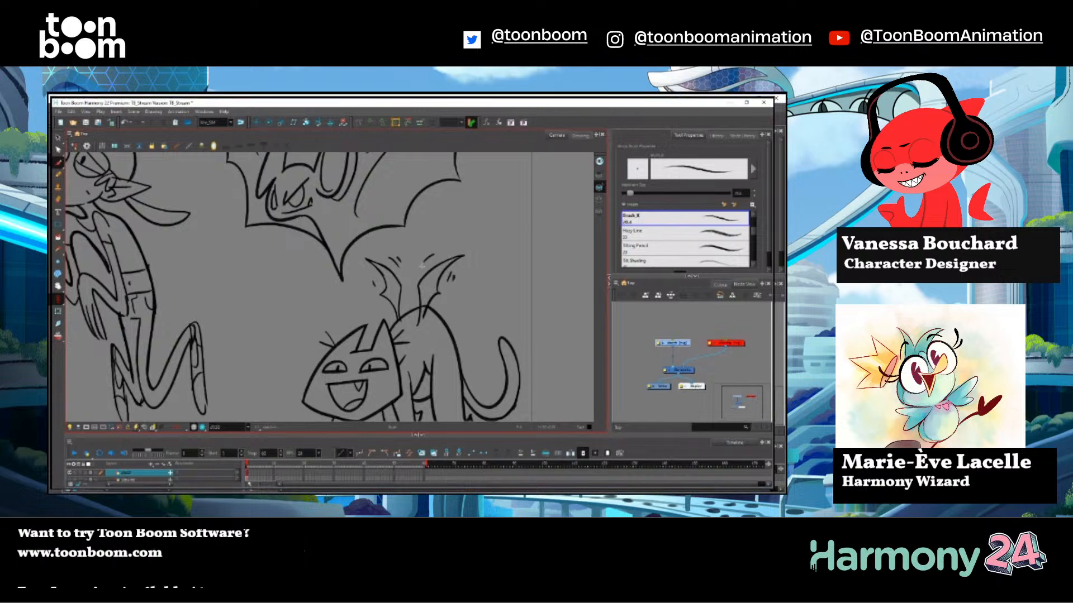
pyautogui.hotkey('alt', 't')
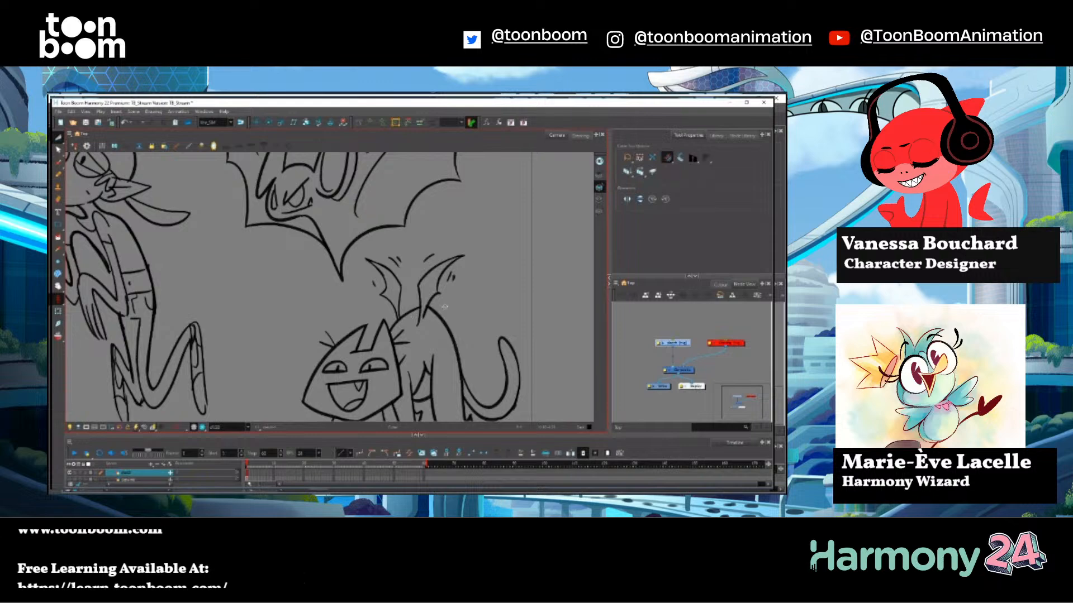
pyautogui.scroll(-3, 458, 382)
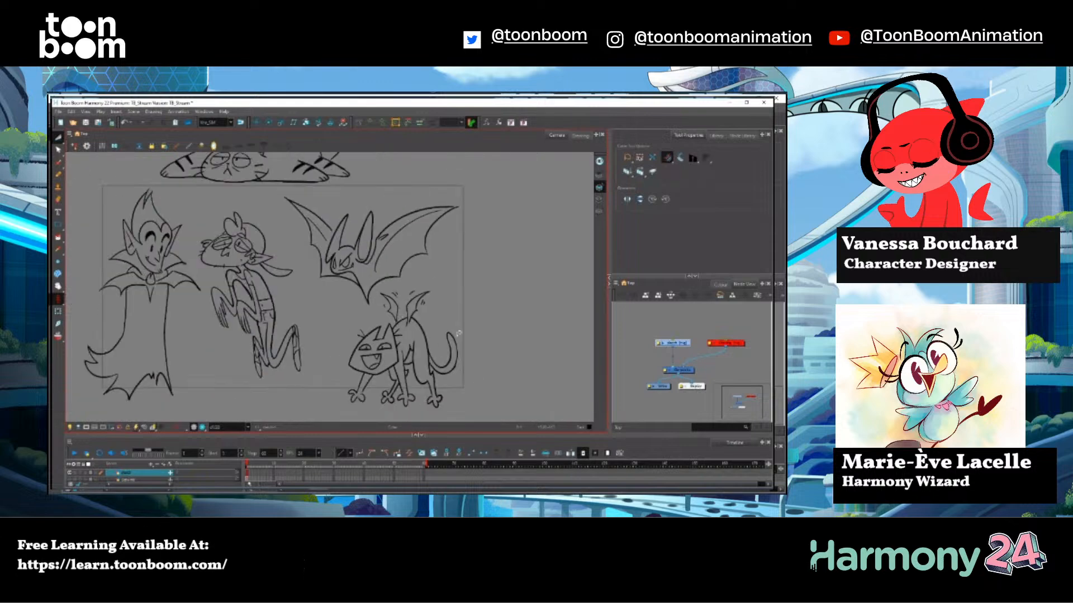
pyautogui.hotkey('alt', 'b')
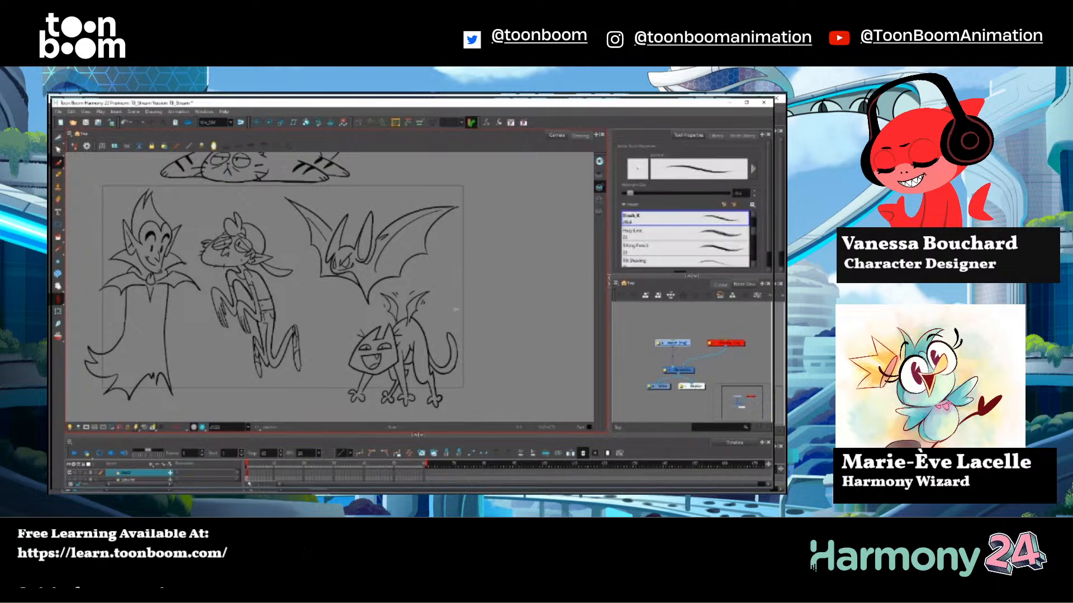
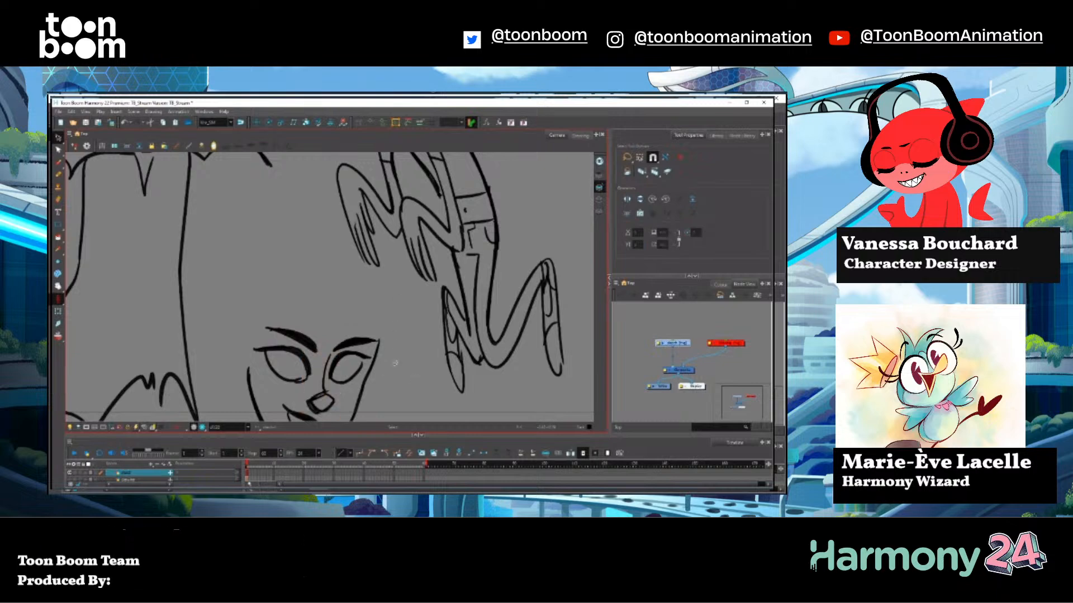
# Select the whole smirking face sketch beside the vampire's cape and delete it.
pyautogui.moveTo(338, 400); pyautogui.dragTo(370, 376)
pyautogui.click(348, 376)
pyautogui.click(305, 329)
pyautogui.scroll(-2, 305, 329)
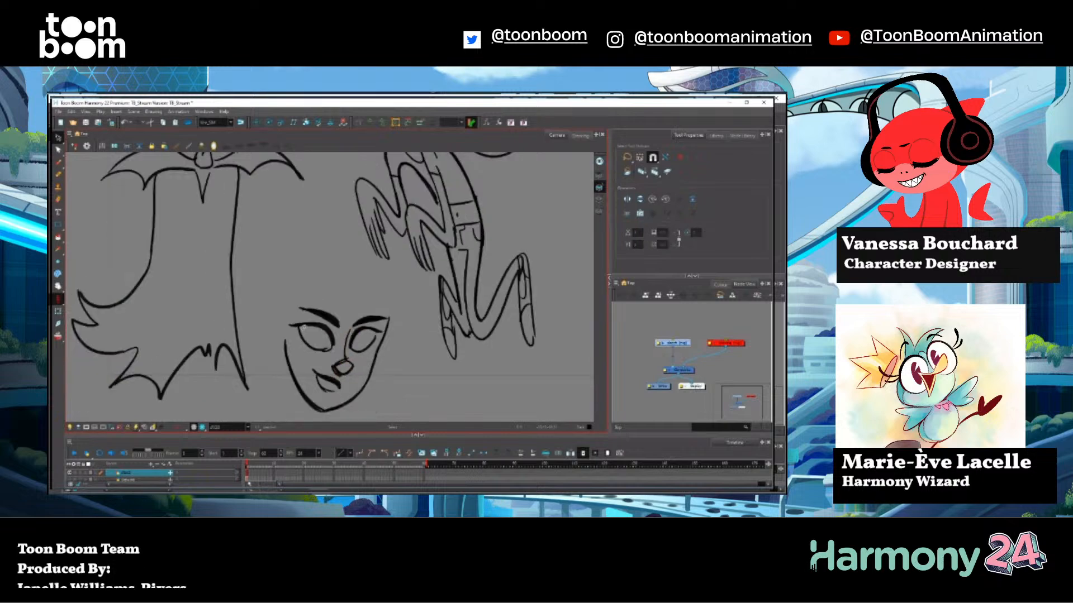
pyautogui.moveTo(280, 307)
pyautogui.mouseDown()
pyautogui.moveTo(406, 405)
pyautogui.moveTo(367, 327)
pyautogui.moveTo(298, 385)
pyautogui.moveTo(369, 374)
pyautogui.mouseUp()
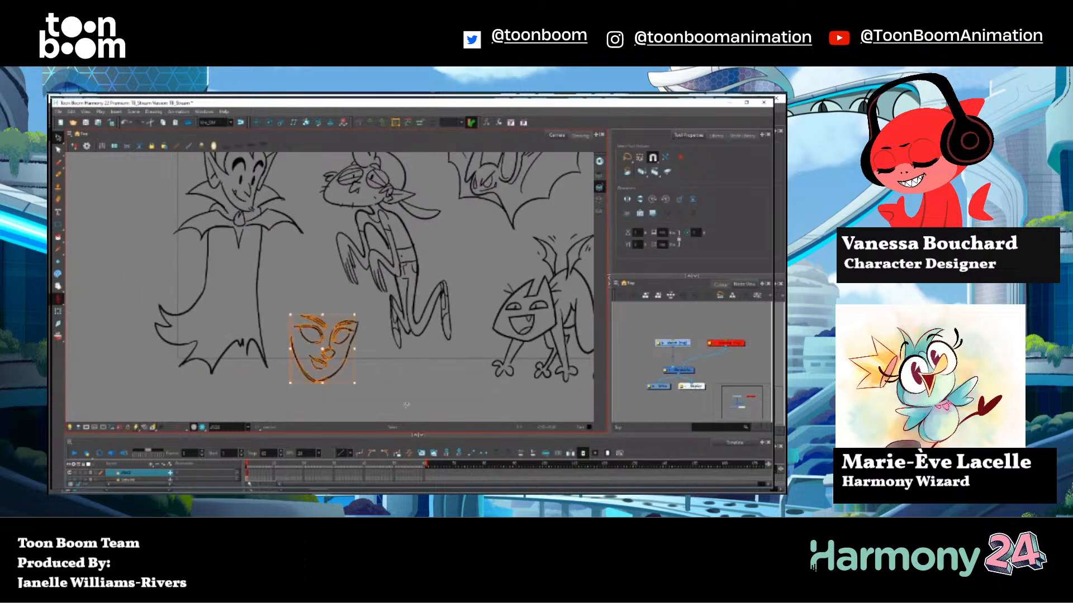
pyautogui.press('Delete')
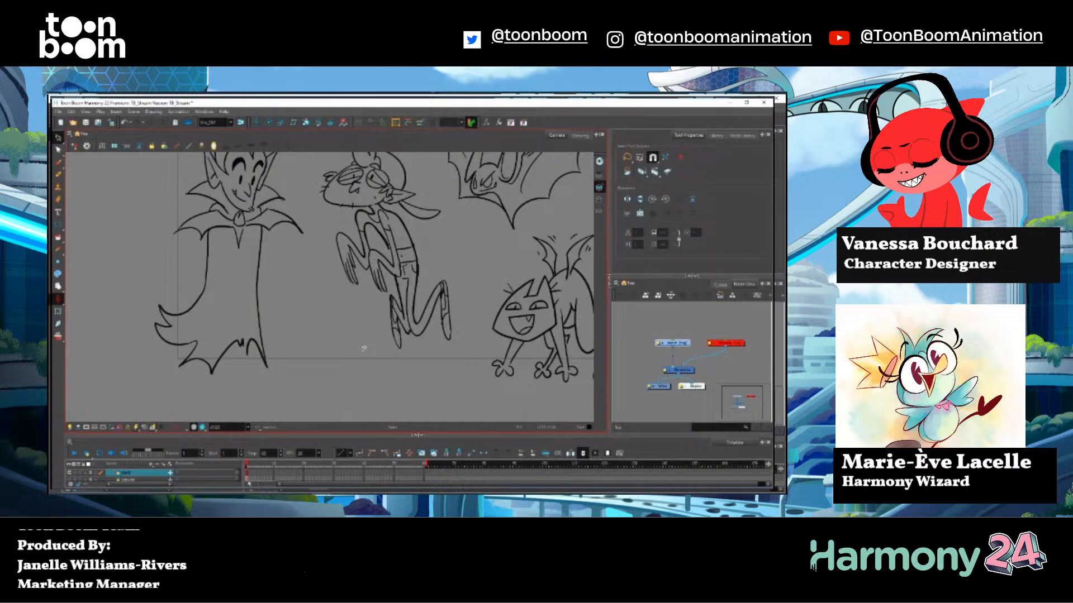
# Draw a new three-quarter head outline in the cleared spot, with a curved jaw, pointed chin, rounded forehead and cheek.
pyautogui.hotkey('alt', 'b')
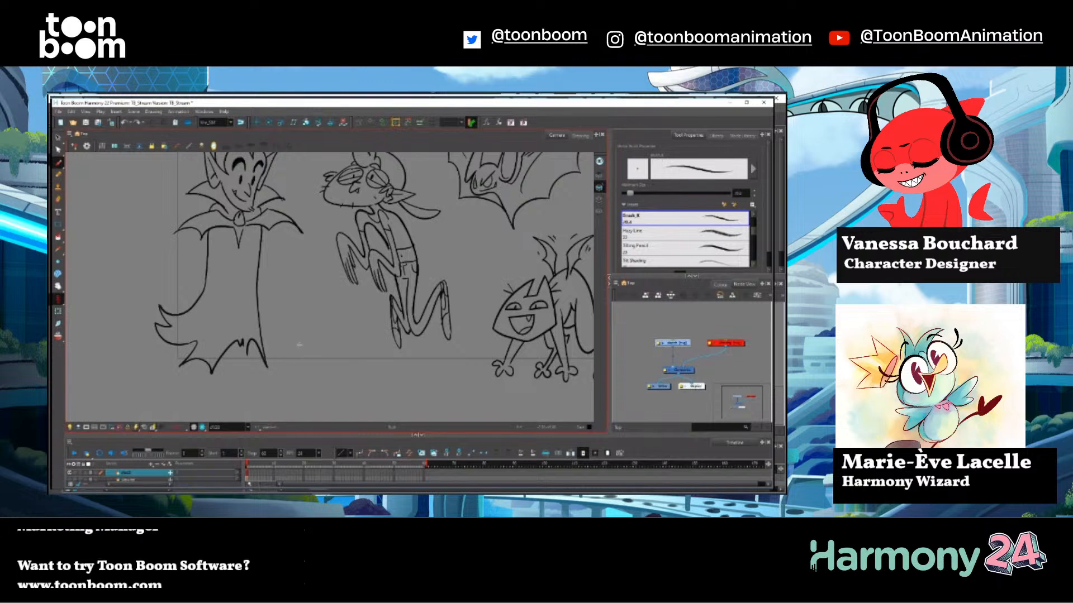
pyautogui.moveTo(300, 345); pyautogui.dragTo(333, 374)
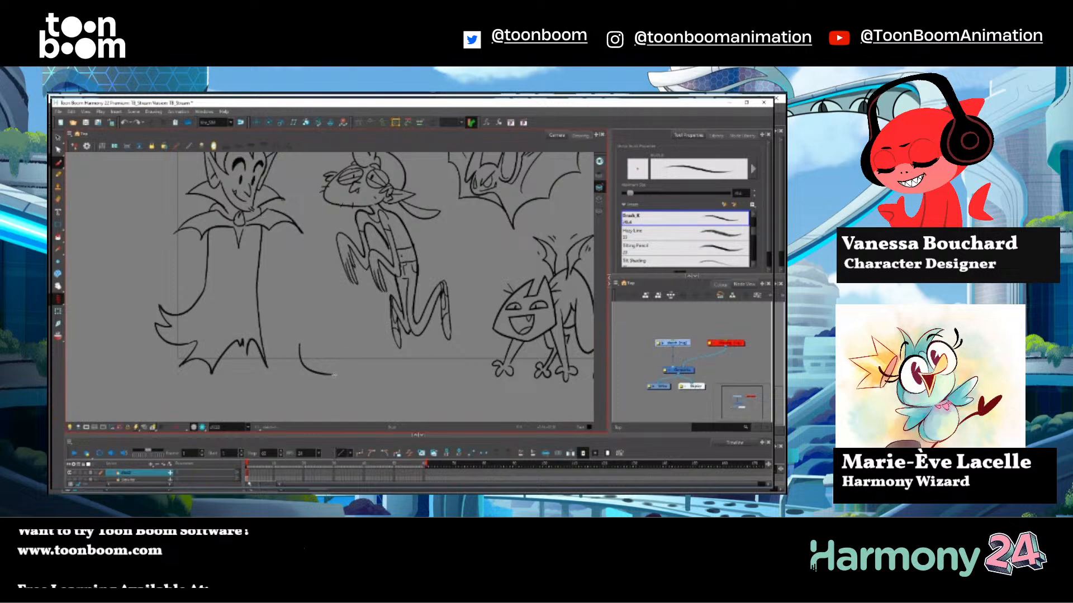
pyautogui.moveTo(334, 375); pyautogui.dragTo(350, 336)
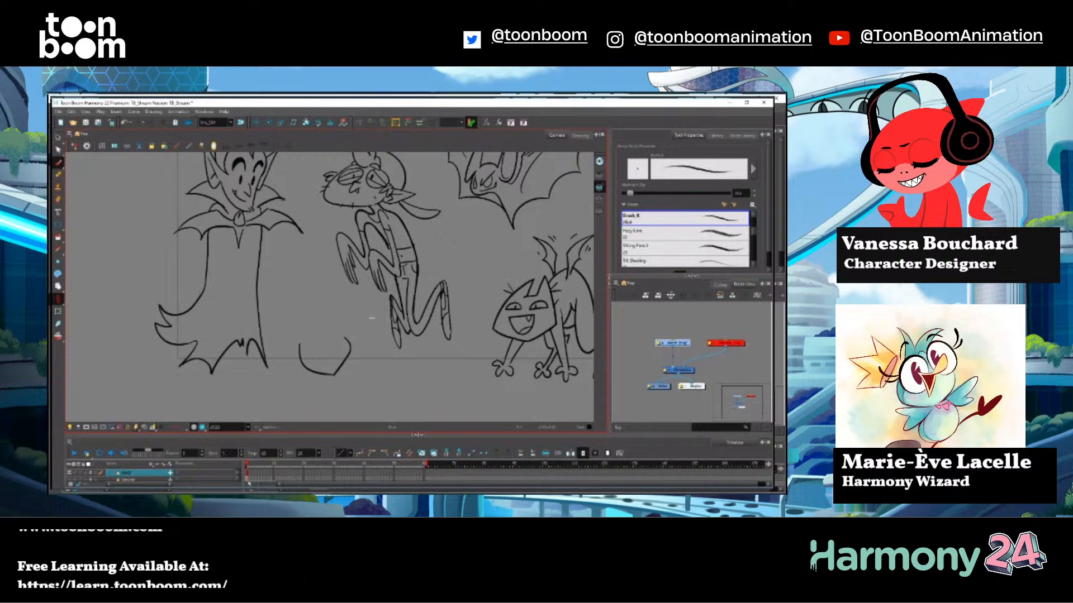
pyautogui.moveTo(307, 305); pyautogui.dragTo(350, 334)
pyautogui.hotkey('ctrl', 'z')
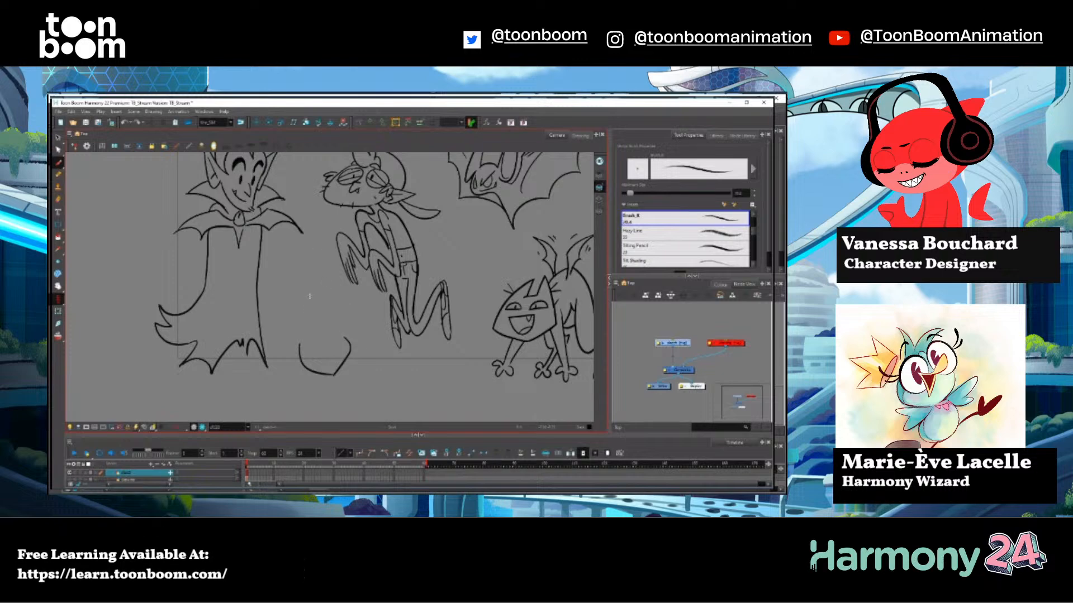
pyautogui.moveTo(310, 295)
pyautogui.mouseDown()
pyautogui.moveTo(352, 335)
pyautogui.moveTo(342, 331)
pyautogui.moveTo(352, 325)
pyautogui.mouseUp()
pyautogui.hotkey('ctrl', 'z')
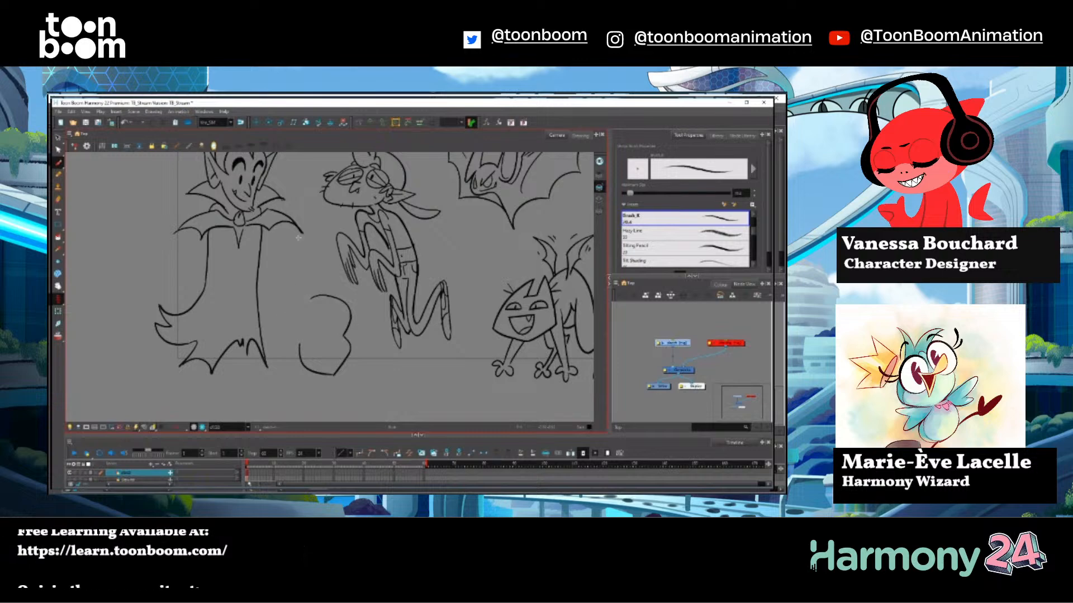
# Draw a pointed ear behind the jaw of the new head and add a small nose and smiling lips.
pyautogui.moveTo(296, 335)
pyautogui.mouseDown()
pyautogui.moveTo(283, 331)
pyautogui.moveTo(297, 350)
pyautogui.mouseUp()
pyautogui.hotkey('ctrl', 'z')
pyautogui.hotkey('ctrl', 'z')
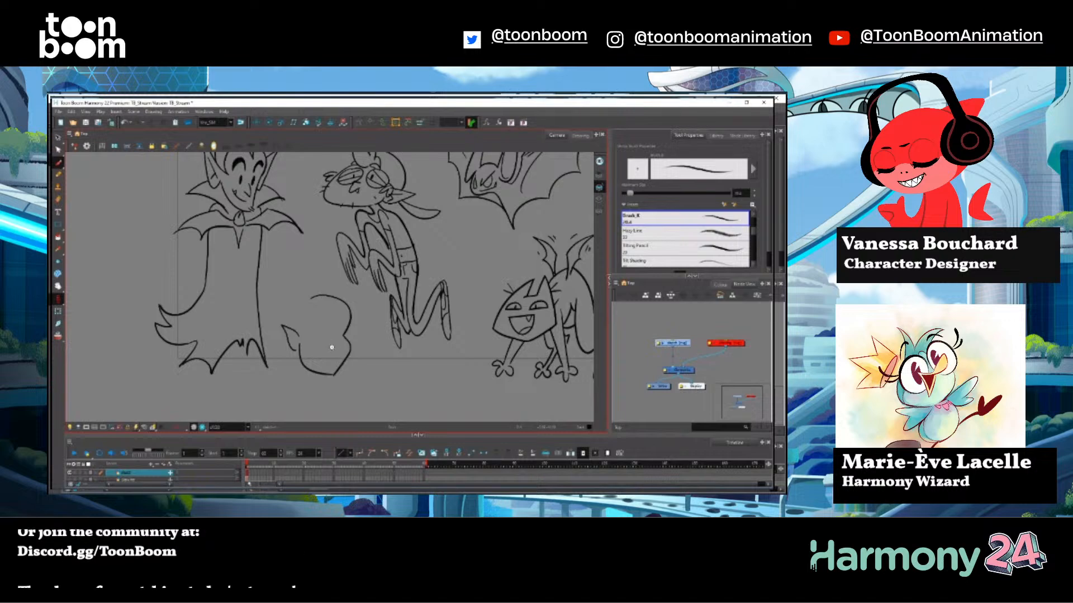
pyautogui.moveTo(330, 335); pyautogui.dragTo(337, 351)
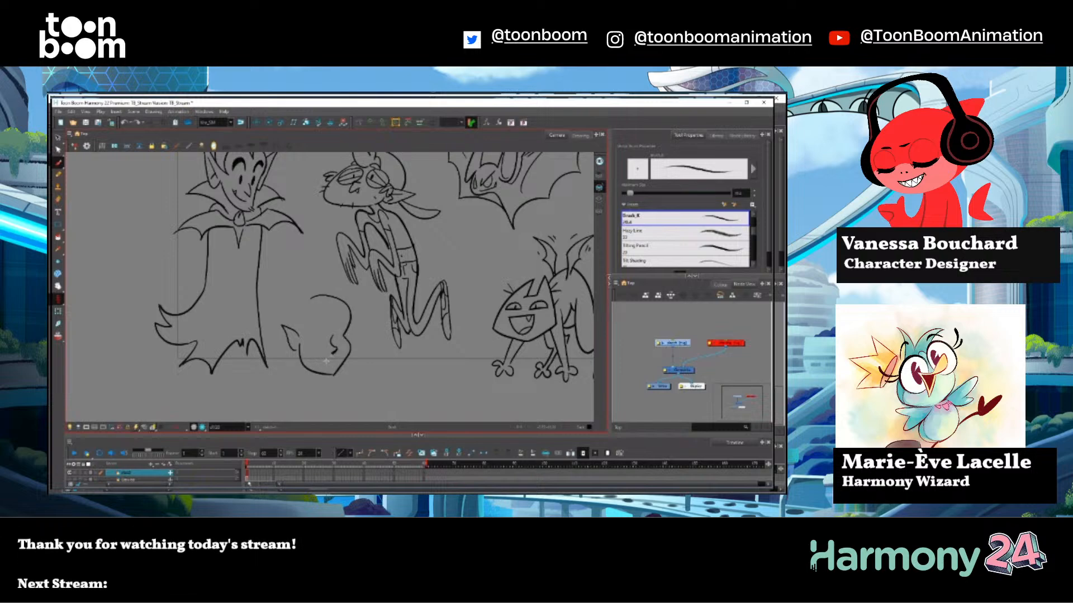
pyautogui.moveTo(317, 358)
pyautogui.mouseDown()
pyautogui.moveTo(337, 359)
pyautogui.moveTo(321, 360)
pyautogui.mouseUp()
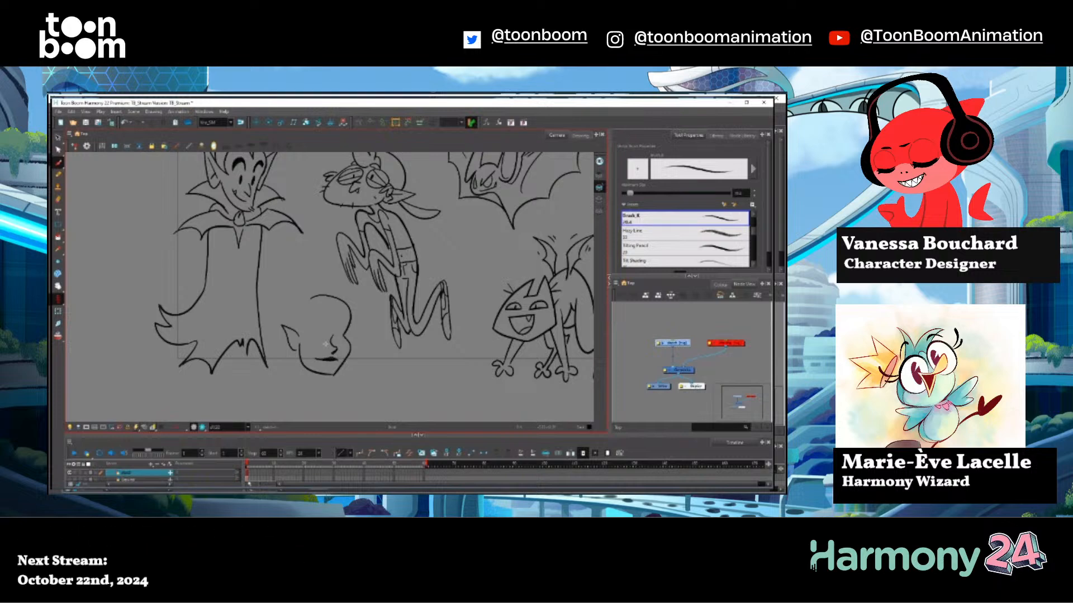
pyautogui.hotkey('ctrl', 'z')
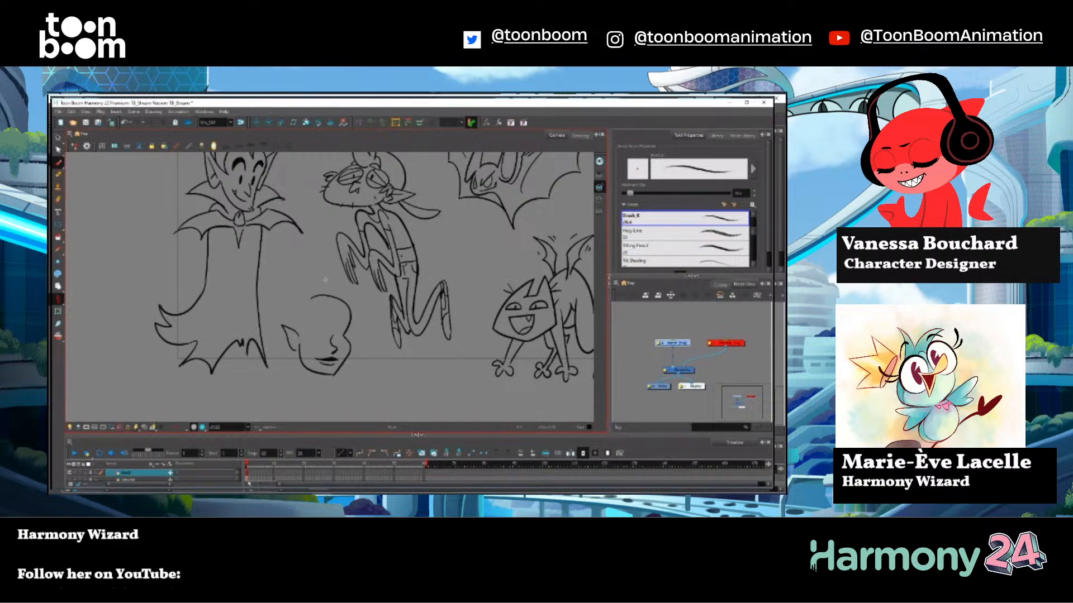
pyautogui.hotkey('alt', 's')
pyautogui.click(287, 341)
pyautogui.scroll(2, 282, 338)
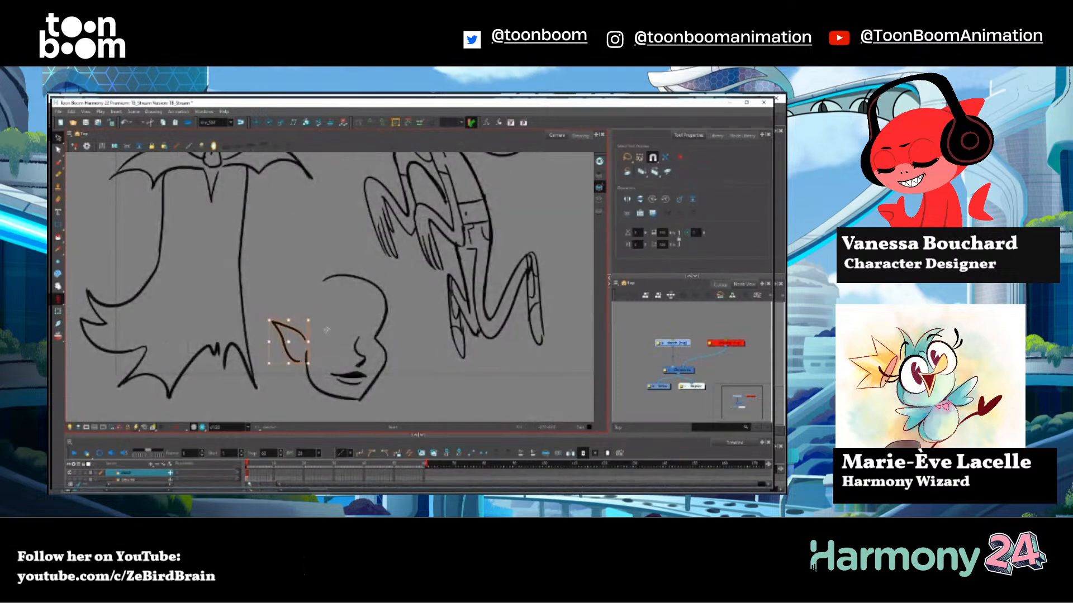
pyautogui.click(324, 333)
pyautogui.click(297, 333)
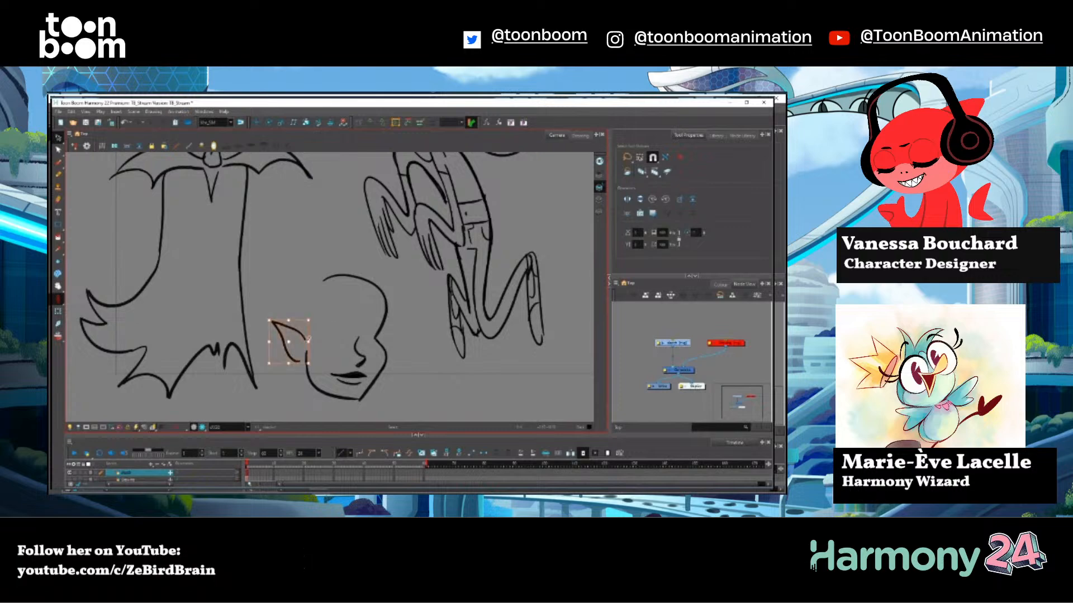
pyautogui.click(326, 321)
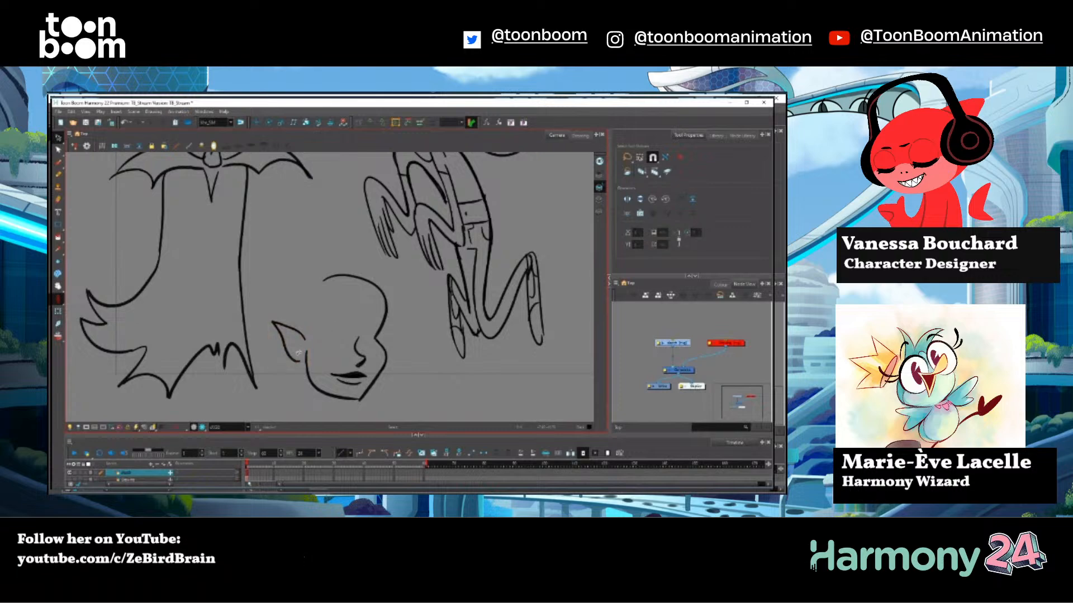
pyautogui.click(298, 334)
pyautogui.click(328, 345)
# Draw a dark dangling earring on the pointed ear and a large eye with heavy lashes on the face.
pyautogui.hotkey('alt', 'b')
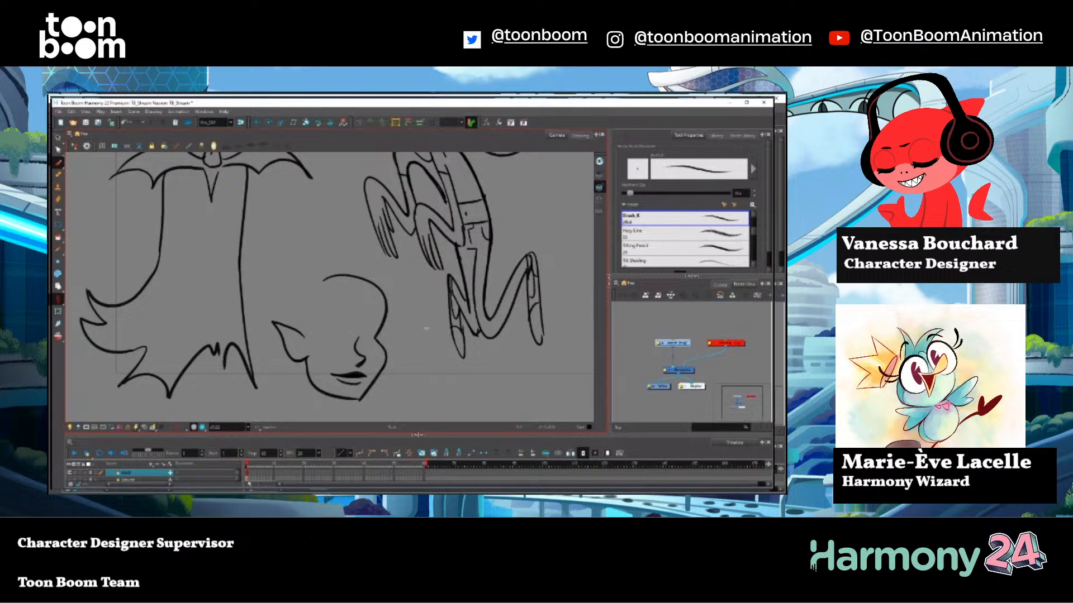
pyautogui.press('1')
pyautogui.press('1')
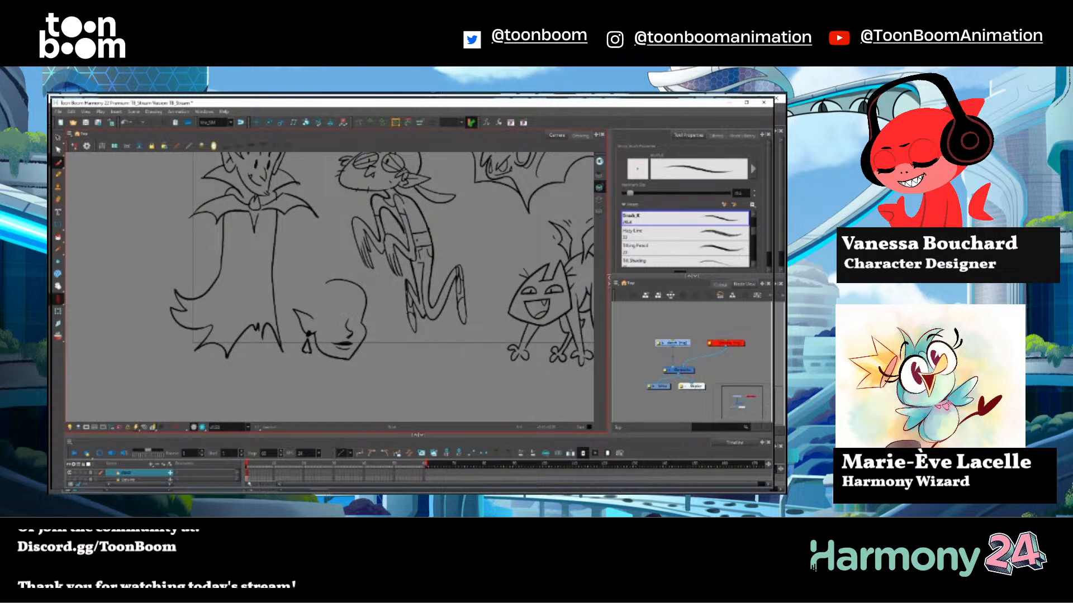
pyautogui.moveTo(304, 351); pyautogui.dragTo(309, 351)
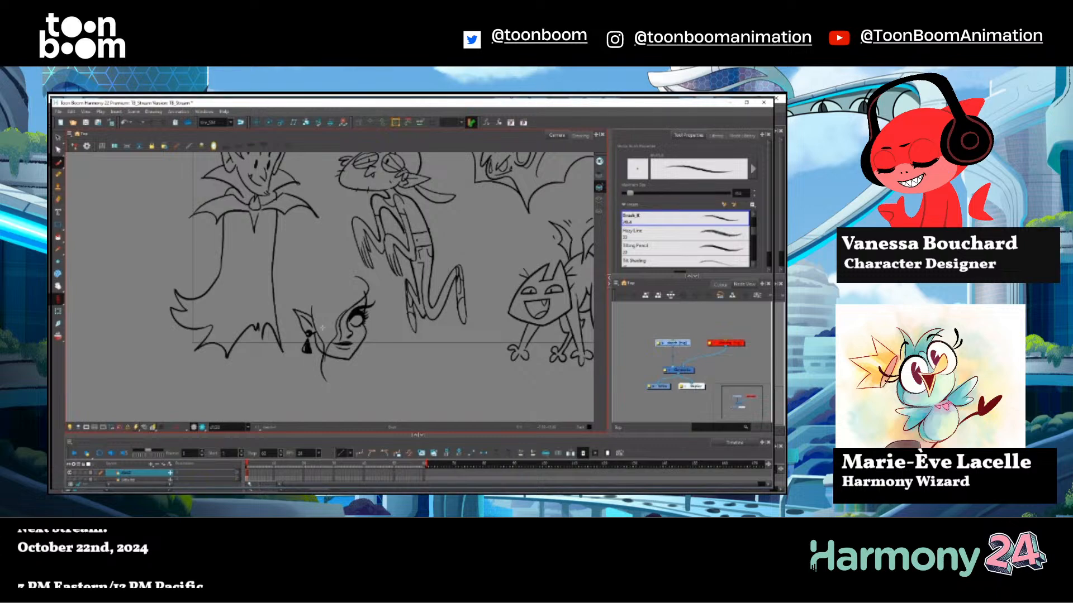
# Draw a wavy lock of hair sweeping from the forehead across the cheek to below the chin, and a curved hairline above the ear.
pyautogui.moveTo(317, 338)
pyautogui.mouseDown()
pyautogui.moveTo(335, 390)
pyautogui.moveTo(344, 373)
pyautogui.moveTo(323, 366)
pyautogui.moveTo(323, 415)
pyautogui.moveTo(313, 402)
pyautogui.moveTo(331, 385)
pyautogui.mouseUp()
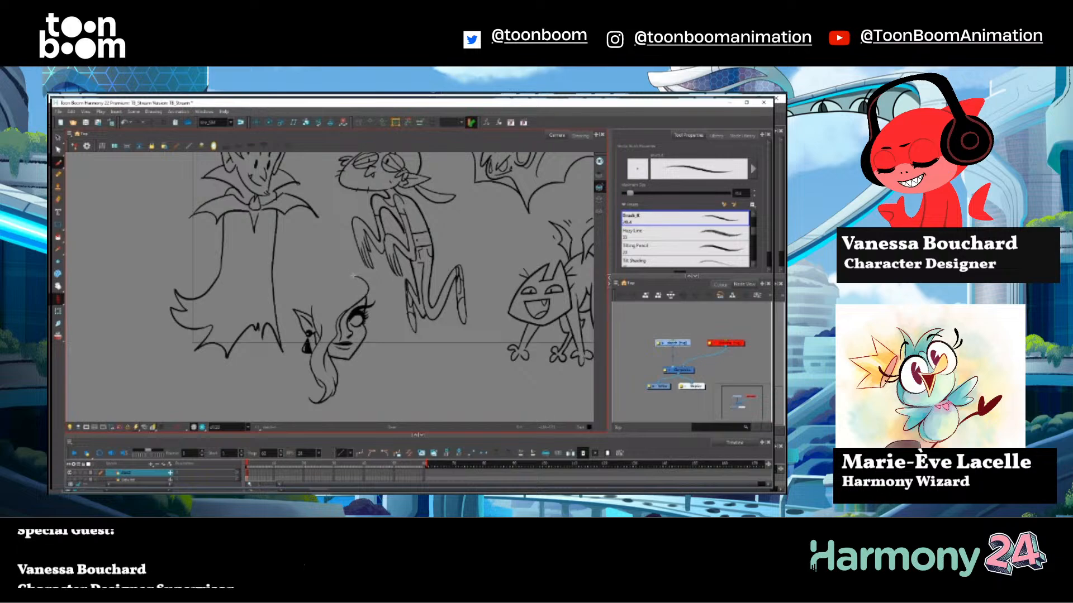
pyautogui.moveTo(353, 274); pyautogui.dragTo(323, 329)
pyautogui.moveTo(357, 272); pyautogui.dragTo(327, 354)
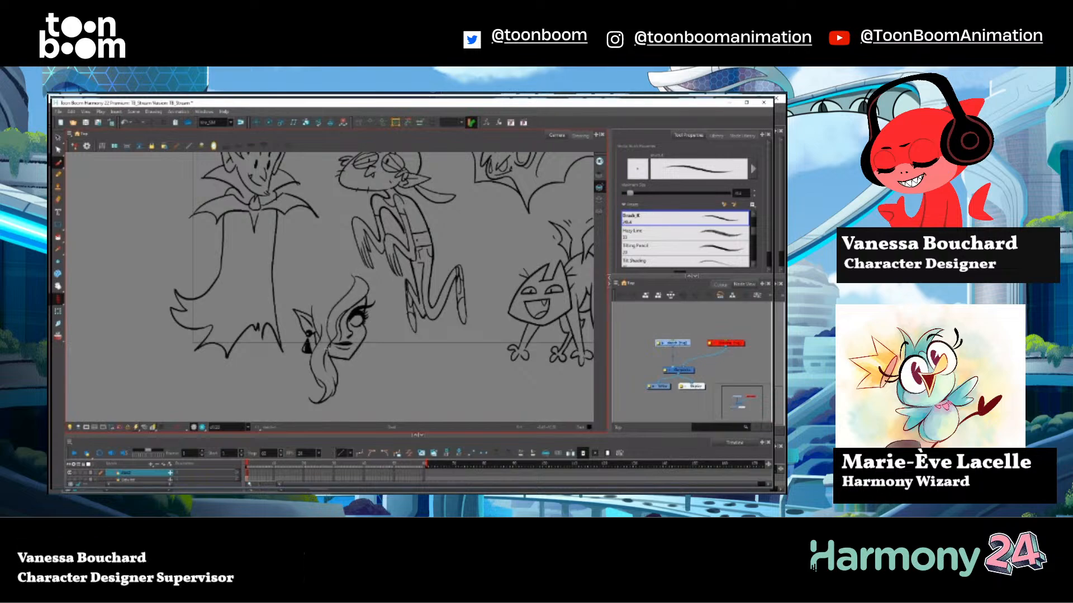
pyautogui.hotkey('ctrl', 'z')
pyautogui.moveTo(355, 274); pyautogui.dragTo(328, 341)
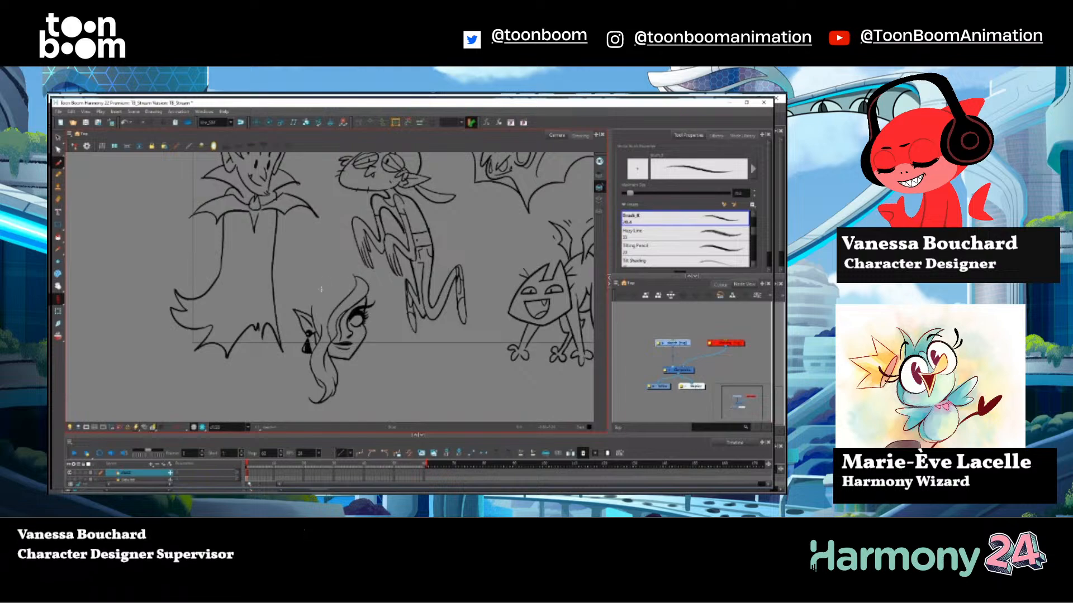
pyautogui.moveTo(316, 337)
pyautogui.mouseDown()
pyautogui.moveTo(323, 285)
pyautogui.moveTo(343, 275)
pyautogui.moveTo(308, 307)
pyautogui.mouseUp()
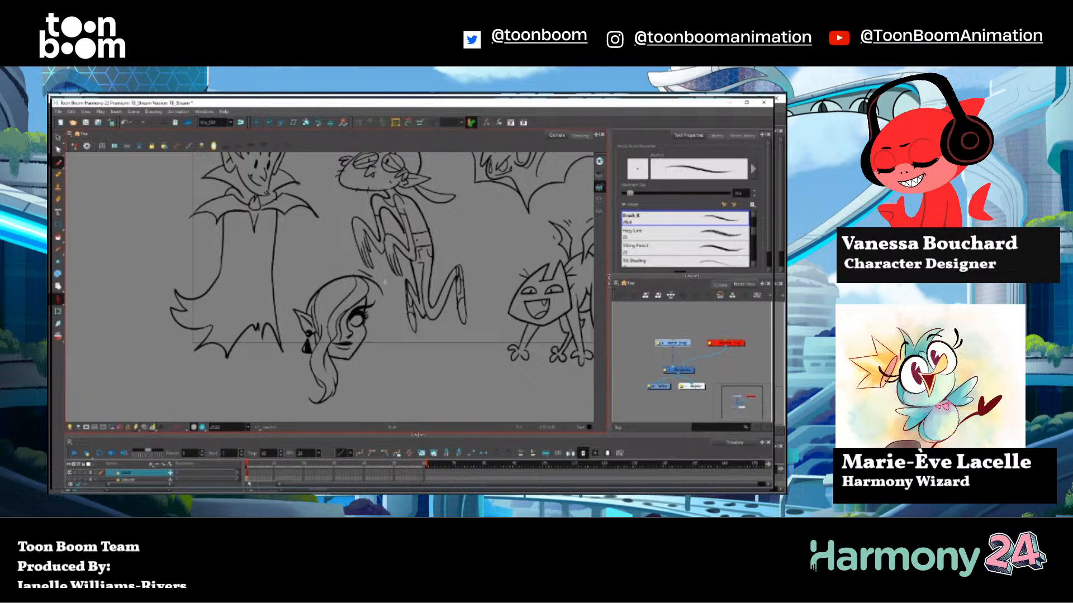
# Draw a hair strand curving from the forehead parting around the far side of the face, past the eye.
pyautogui.moveTo(385, 282)
pyautogui.mouseDown()
pyautogui.moveTo(390, 299)
pyautogui.moveTo(371, 326)
pyautogui.mouseUp()
pyautogui.hotkey('ctrl', 'z')
pyautogui.hotkey('ctrl', 'z')
pyautogui.moveTo(389, 291); pyautogui.dragTo(375, 327)
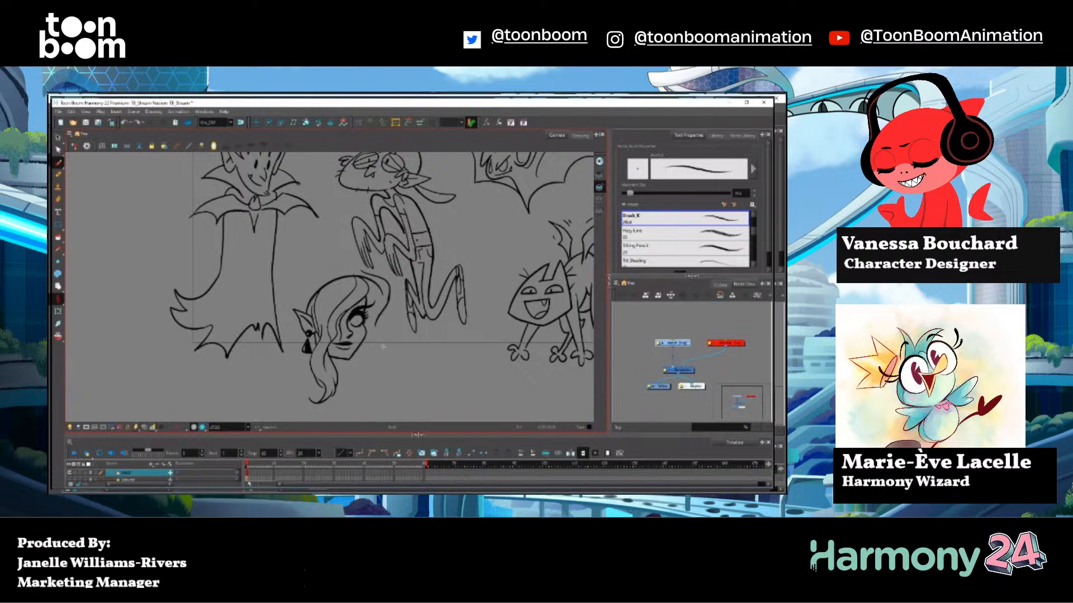
# Draw the outer contour of the hair as a large arc over the head and down behind the pointed ear.
pyautogui.moveTo(367, 272)
pyautogui.mouseDown()
pyautogui.moveTo(335, 259)
pyautogui.moveTo(290, 285)
pyautogui.mouseUp()
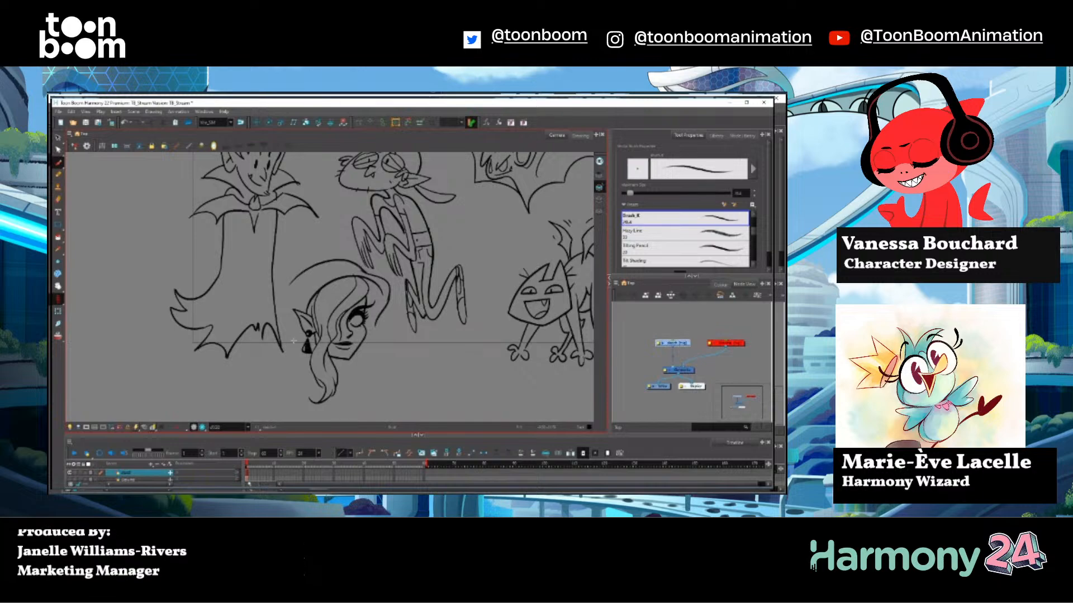
pyautogui.hotkey('ctrl', 'z')
pyautogui.moveTo(366, 272); pyautogui.dragTo(295, 273)
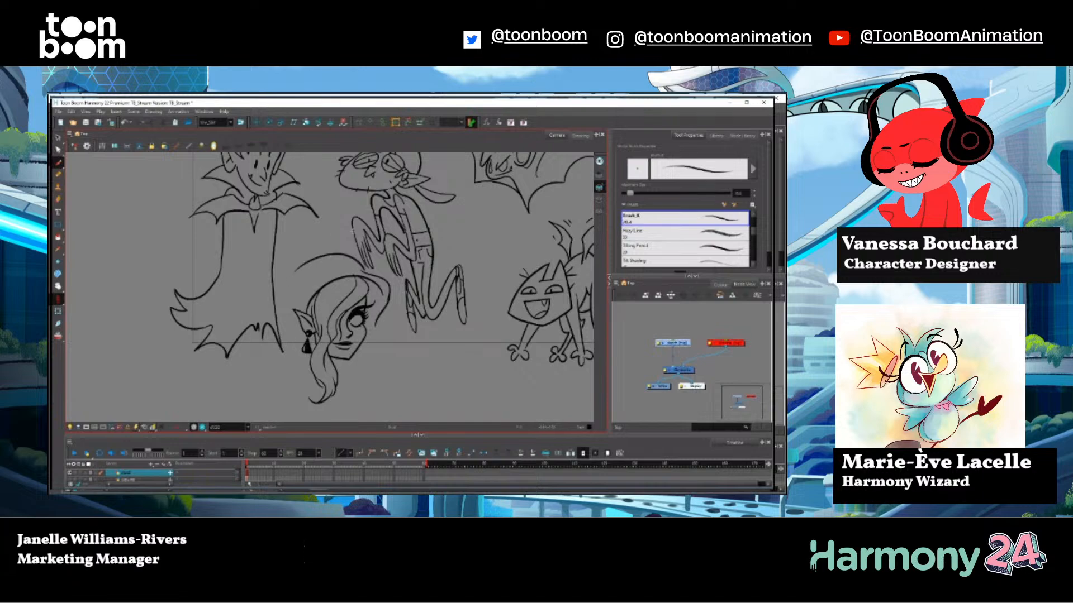
pyautogui.moveTo(328, 260)
pyautogui.mouseDown()
pyautogui.moveTo(286, 293)
pyautogui.moveTo(290, 348)
pyautogui.mouseUp()
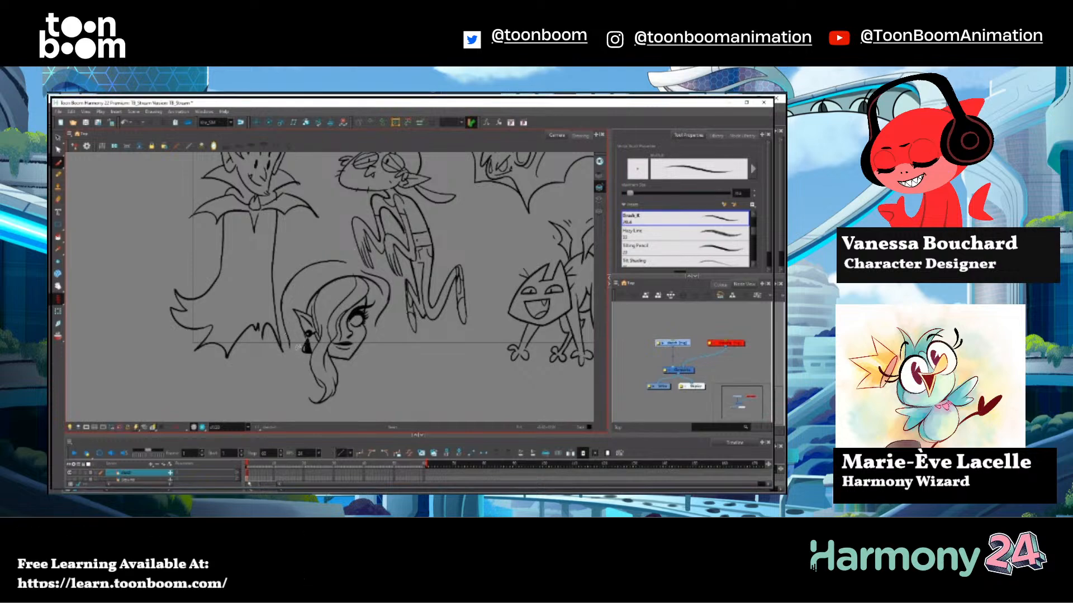
# Extend the hair downward with wavy locks behind the ear and a long curled tip below the chin.
pyautogui.moveTo(285, 328); pyautogui.dragTo(278, 370)
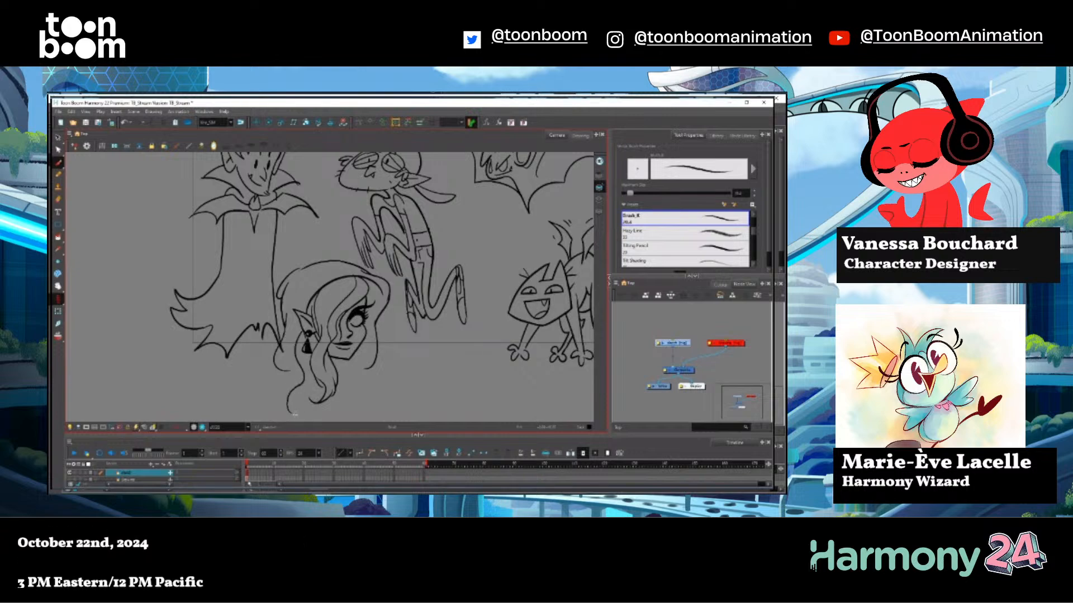
pyautogui.scroll(-3, 353, 334)
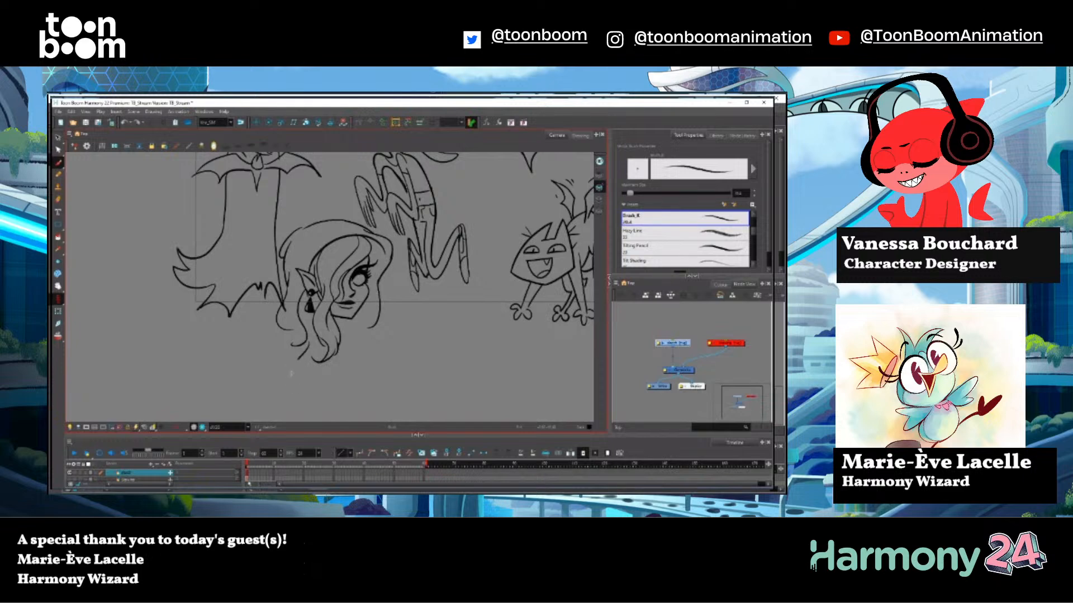
pyautogui.moveTo(291, 373)
pyautogui.mouseDown()
pyautogui.moveTo(316, 400)
pyautogui.moveTo(302, 377)
pyautogui.moveTo(320, 384)
pyautogui.moveTo(303, 387)
pyautogui.moveTo(329, 370)
pyautogui.mouseUp()
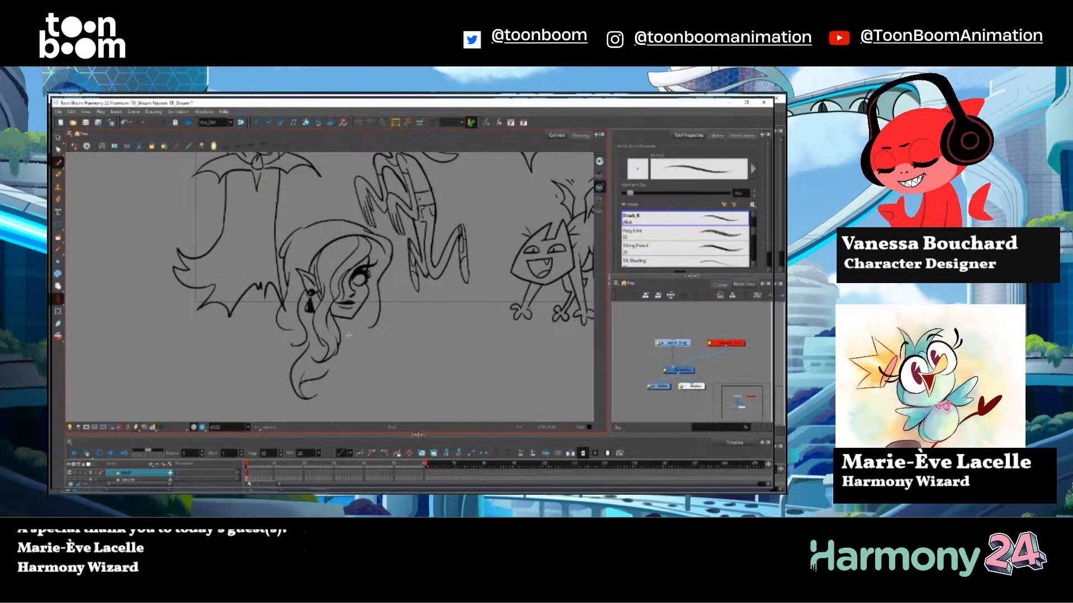